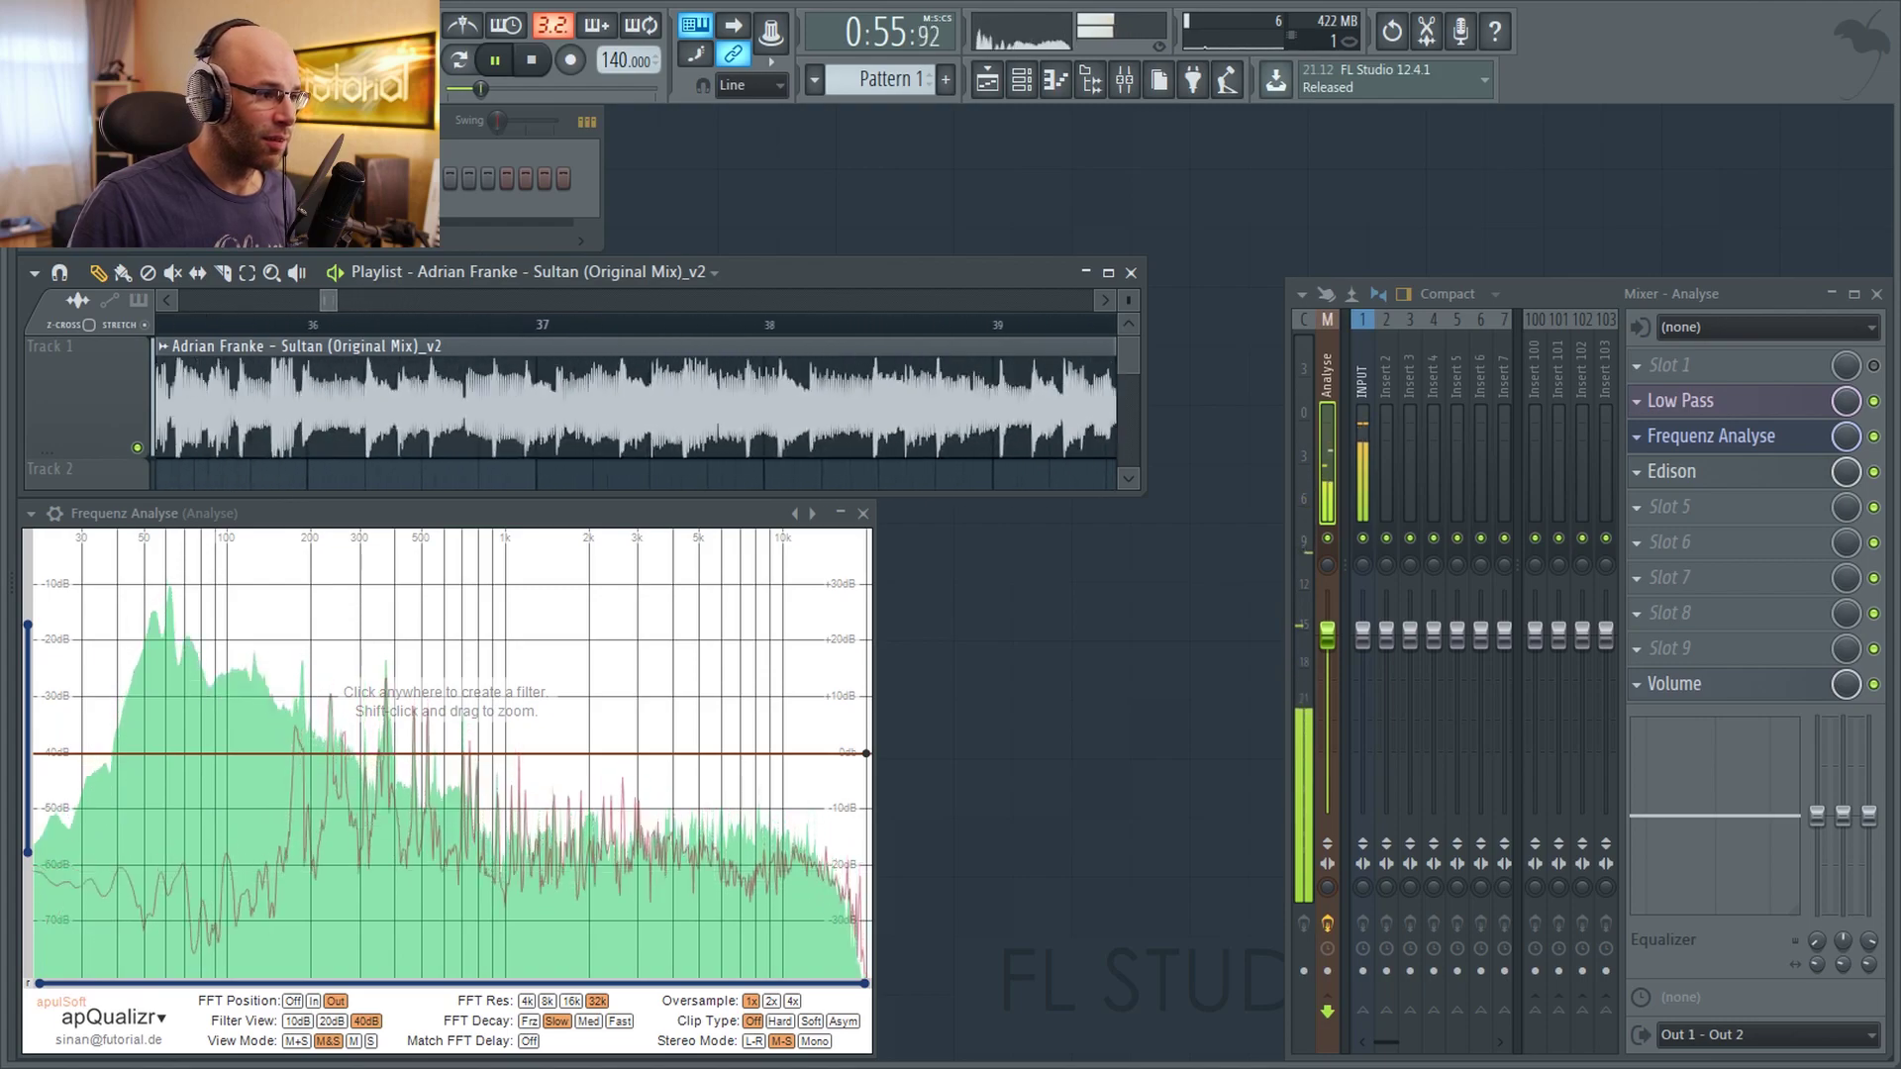
Play the track from about bar 52, just before the first drop in the playlist
scroll(491, 437, "down", 10)
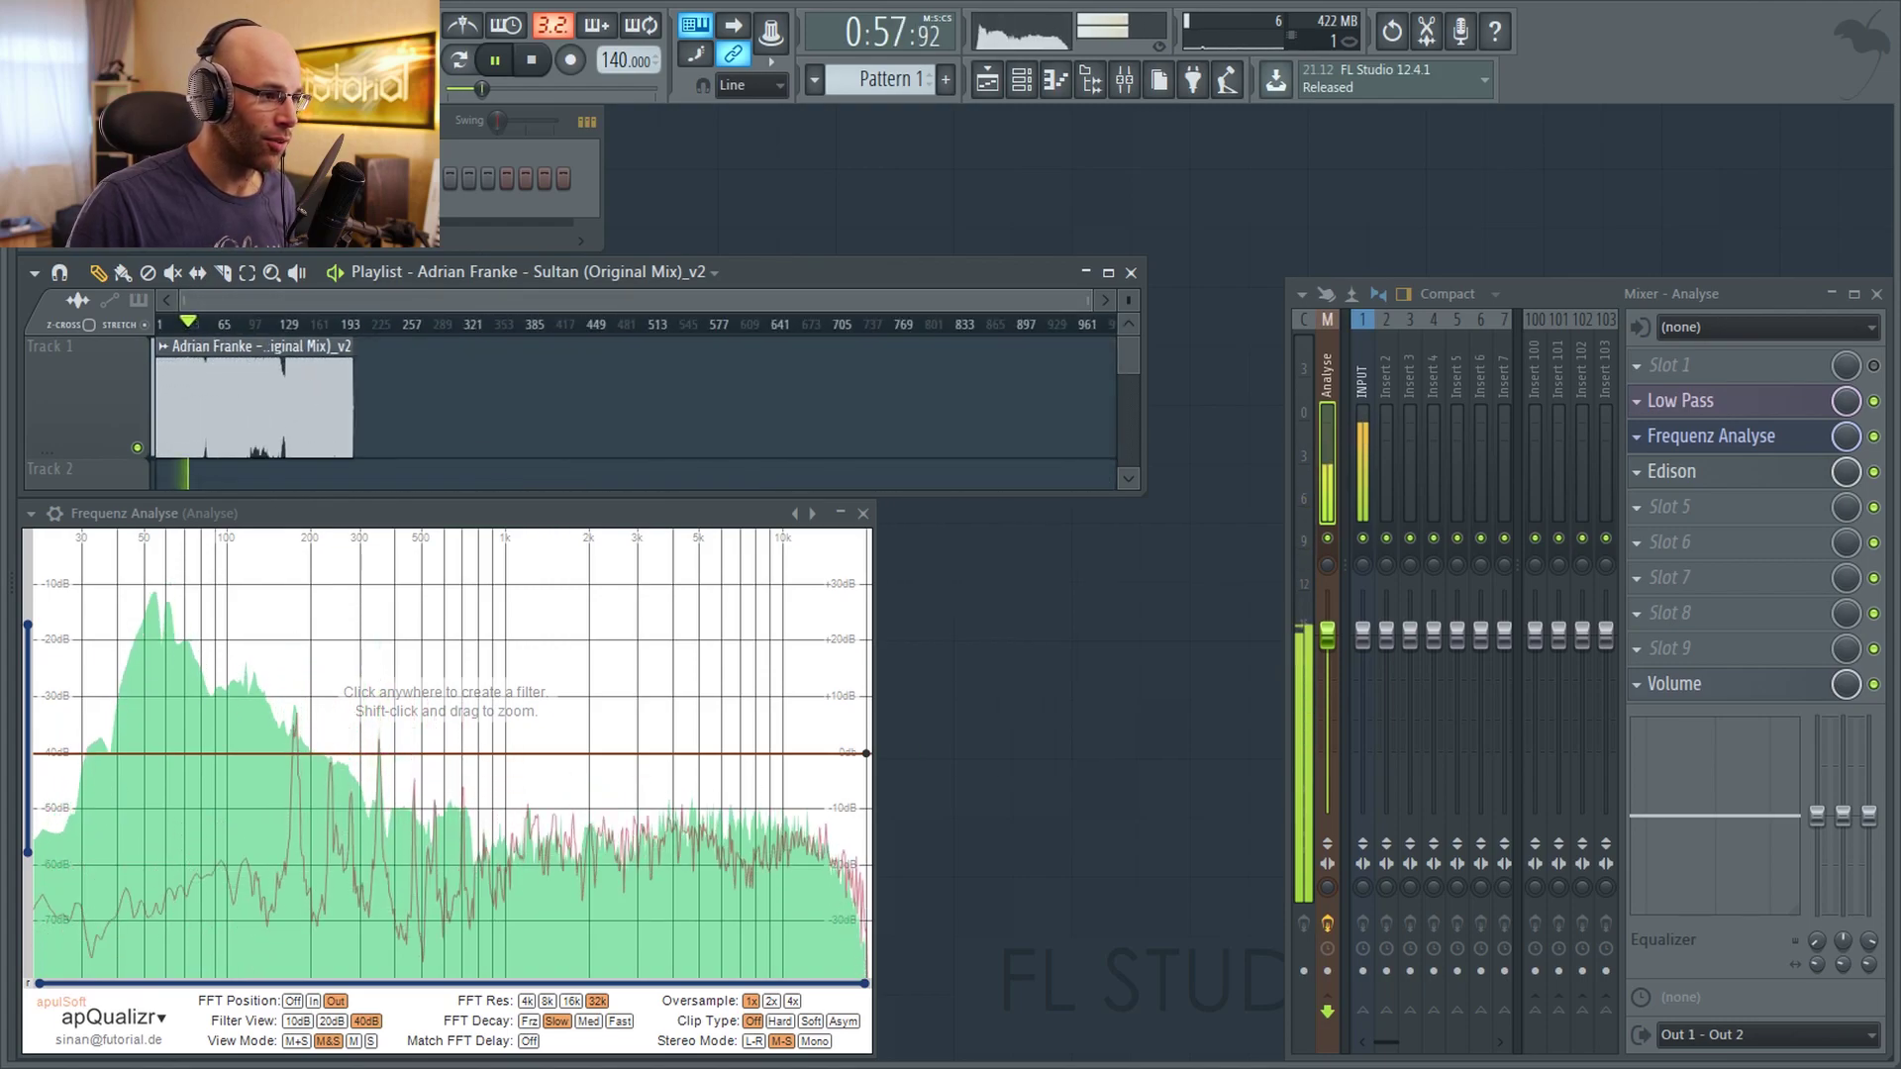
scroll(465, 456, "up", 10)
scroll(485, 302, "up", 8)
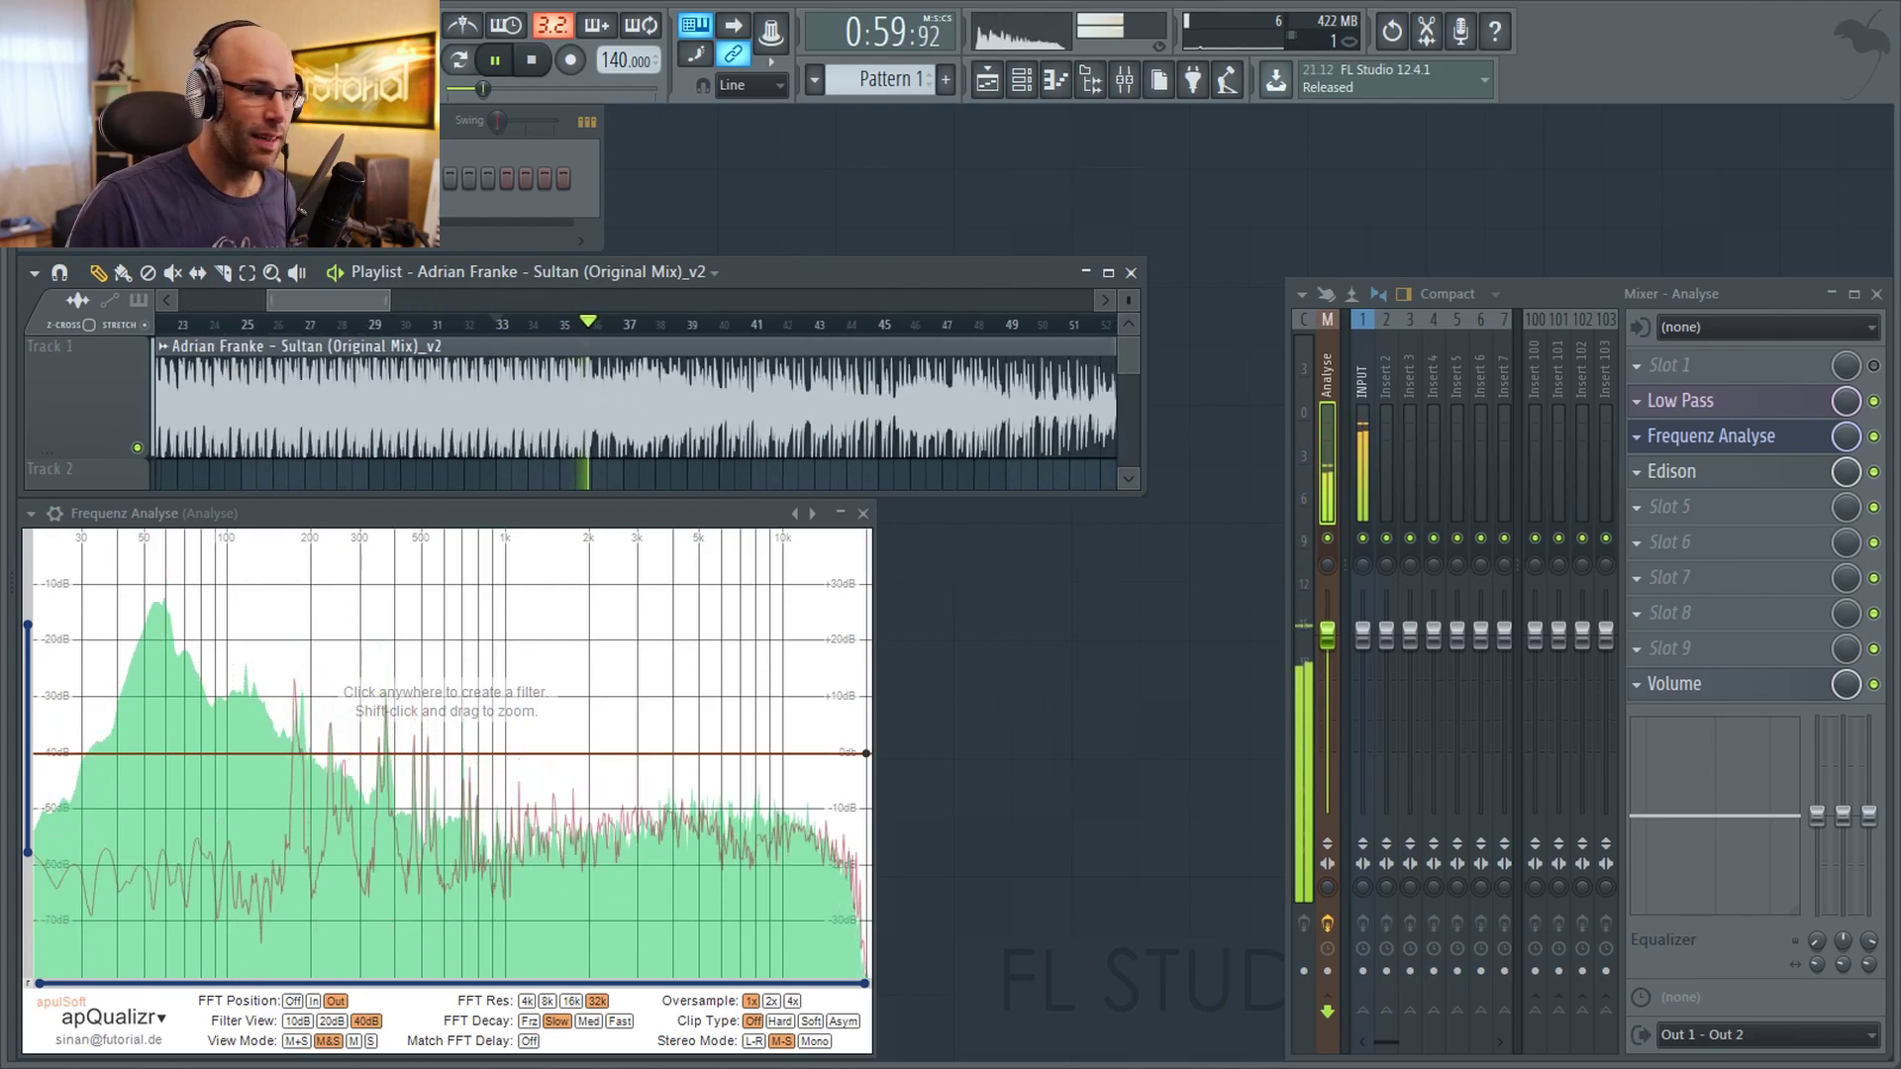
scroll(525, 386, "down", 2)
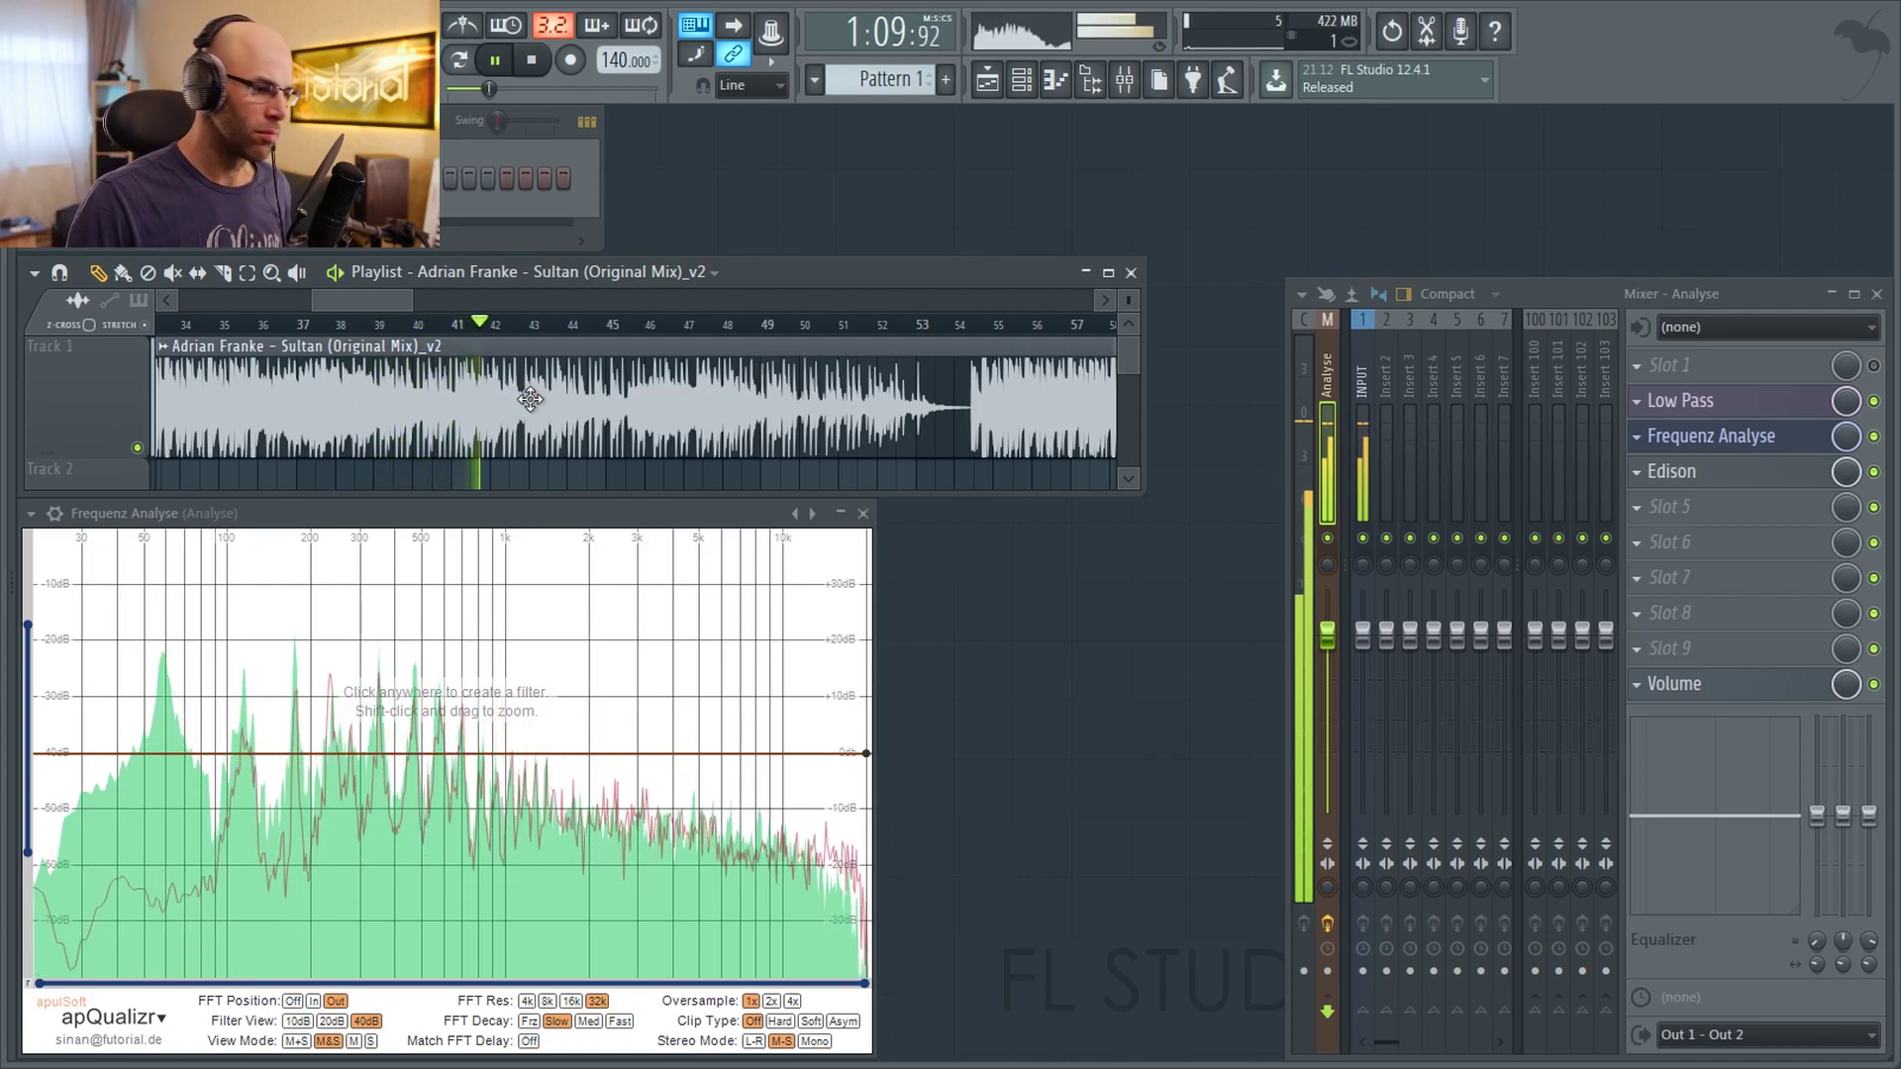
left_click_drag(368, 302, 384, 307)
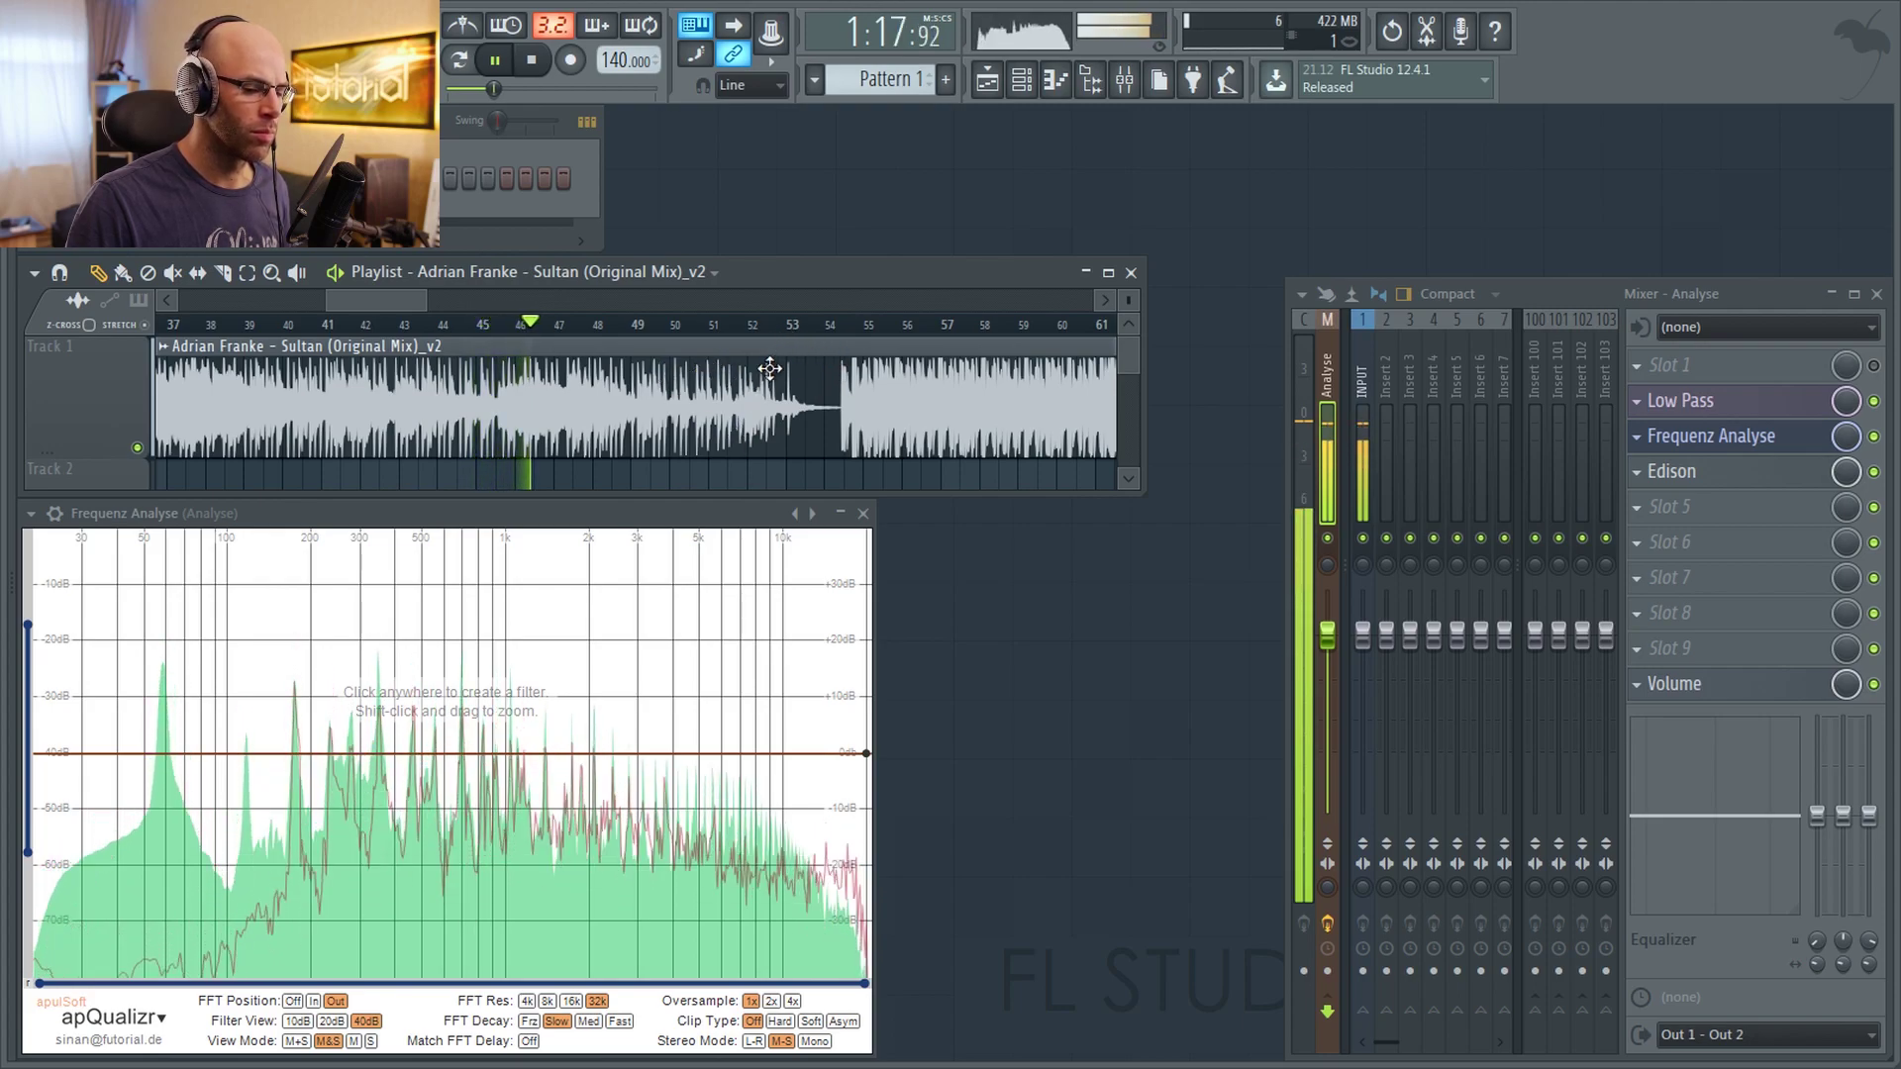
scroll(594, 374, "right", 5)
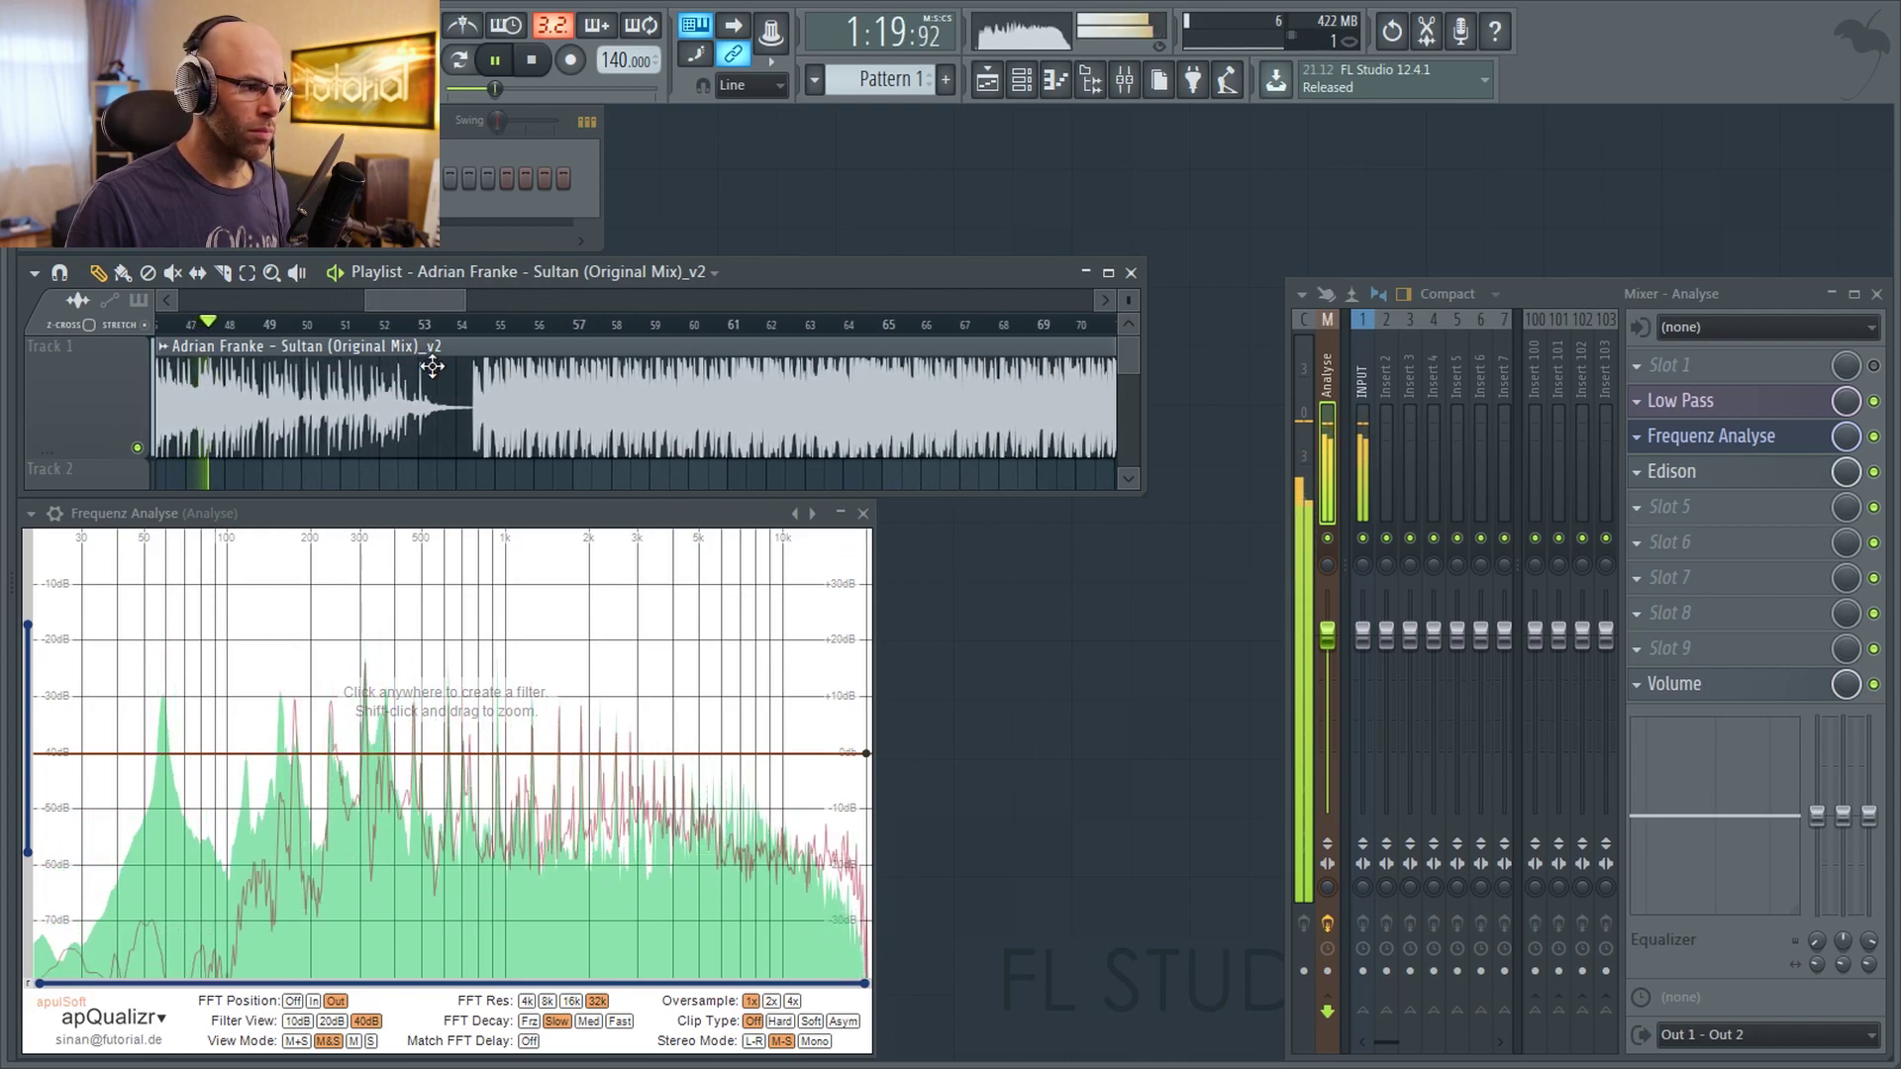
left_click_drag(408, 297, 410, 295)
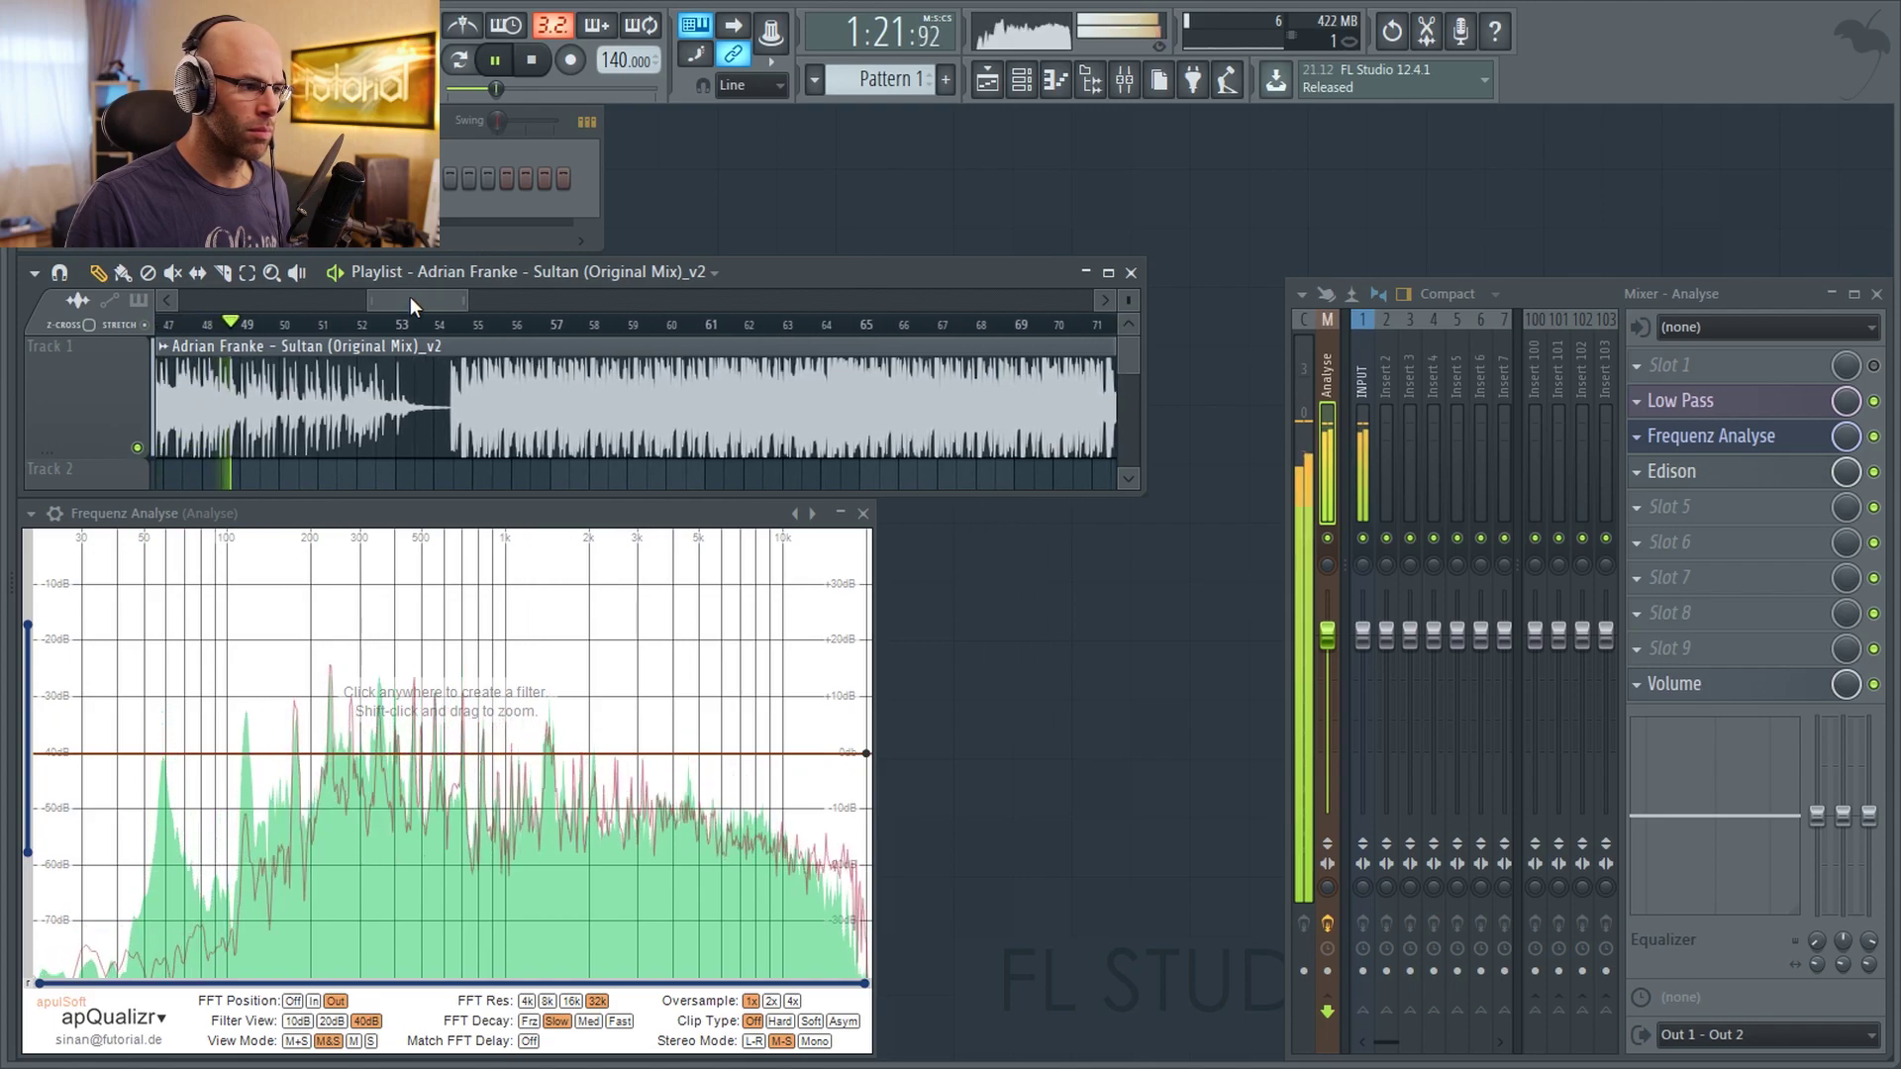
left_click(376, 325)
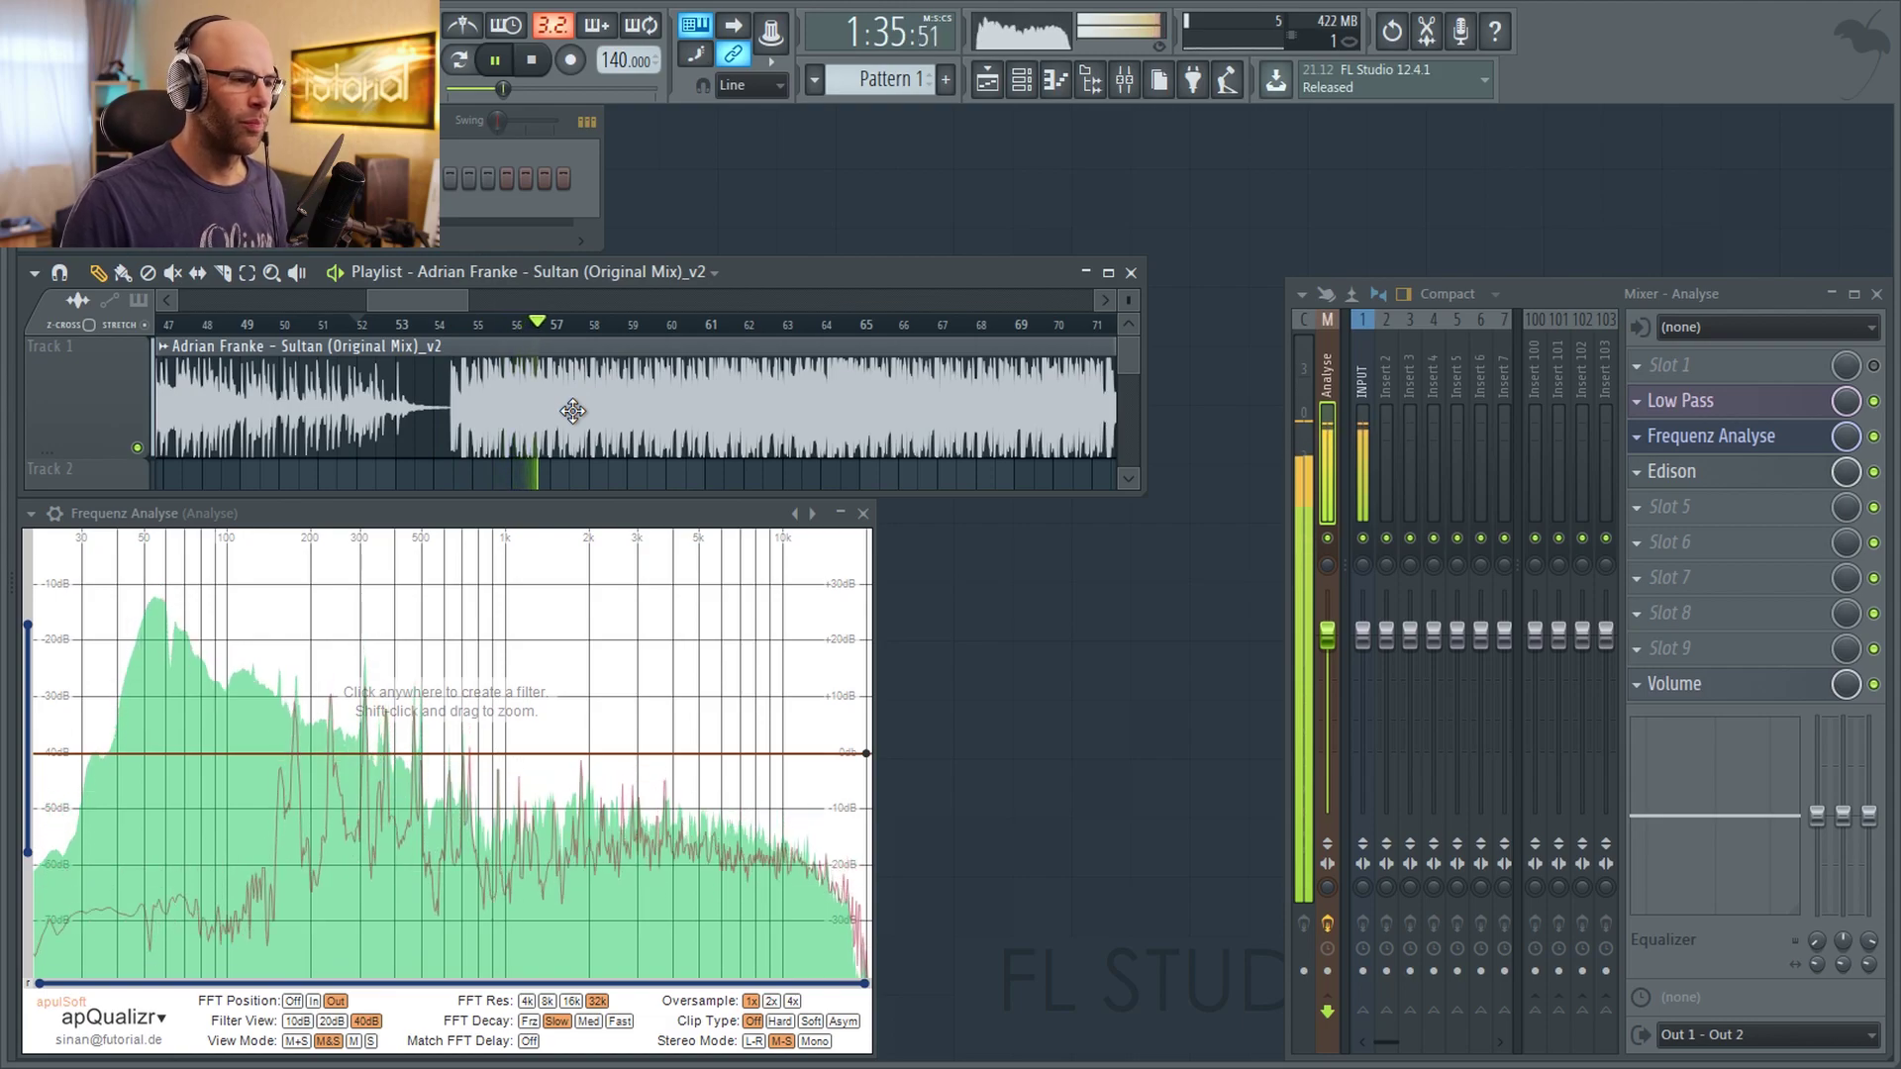
Audition the first drop at about bar 74 and the start of the long breakdown at about bar 98
scroll(773, 396, "down", 3)
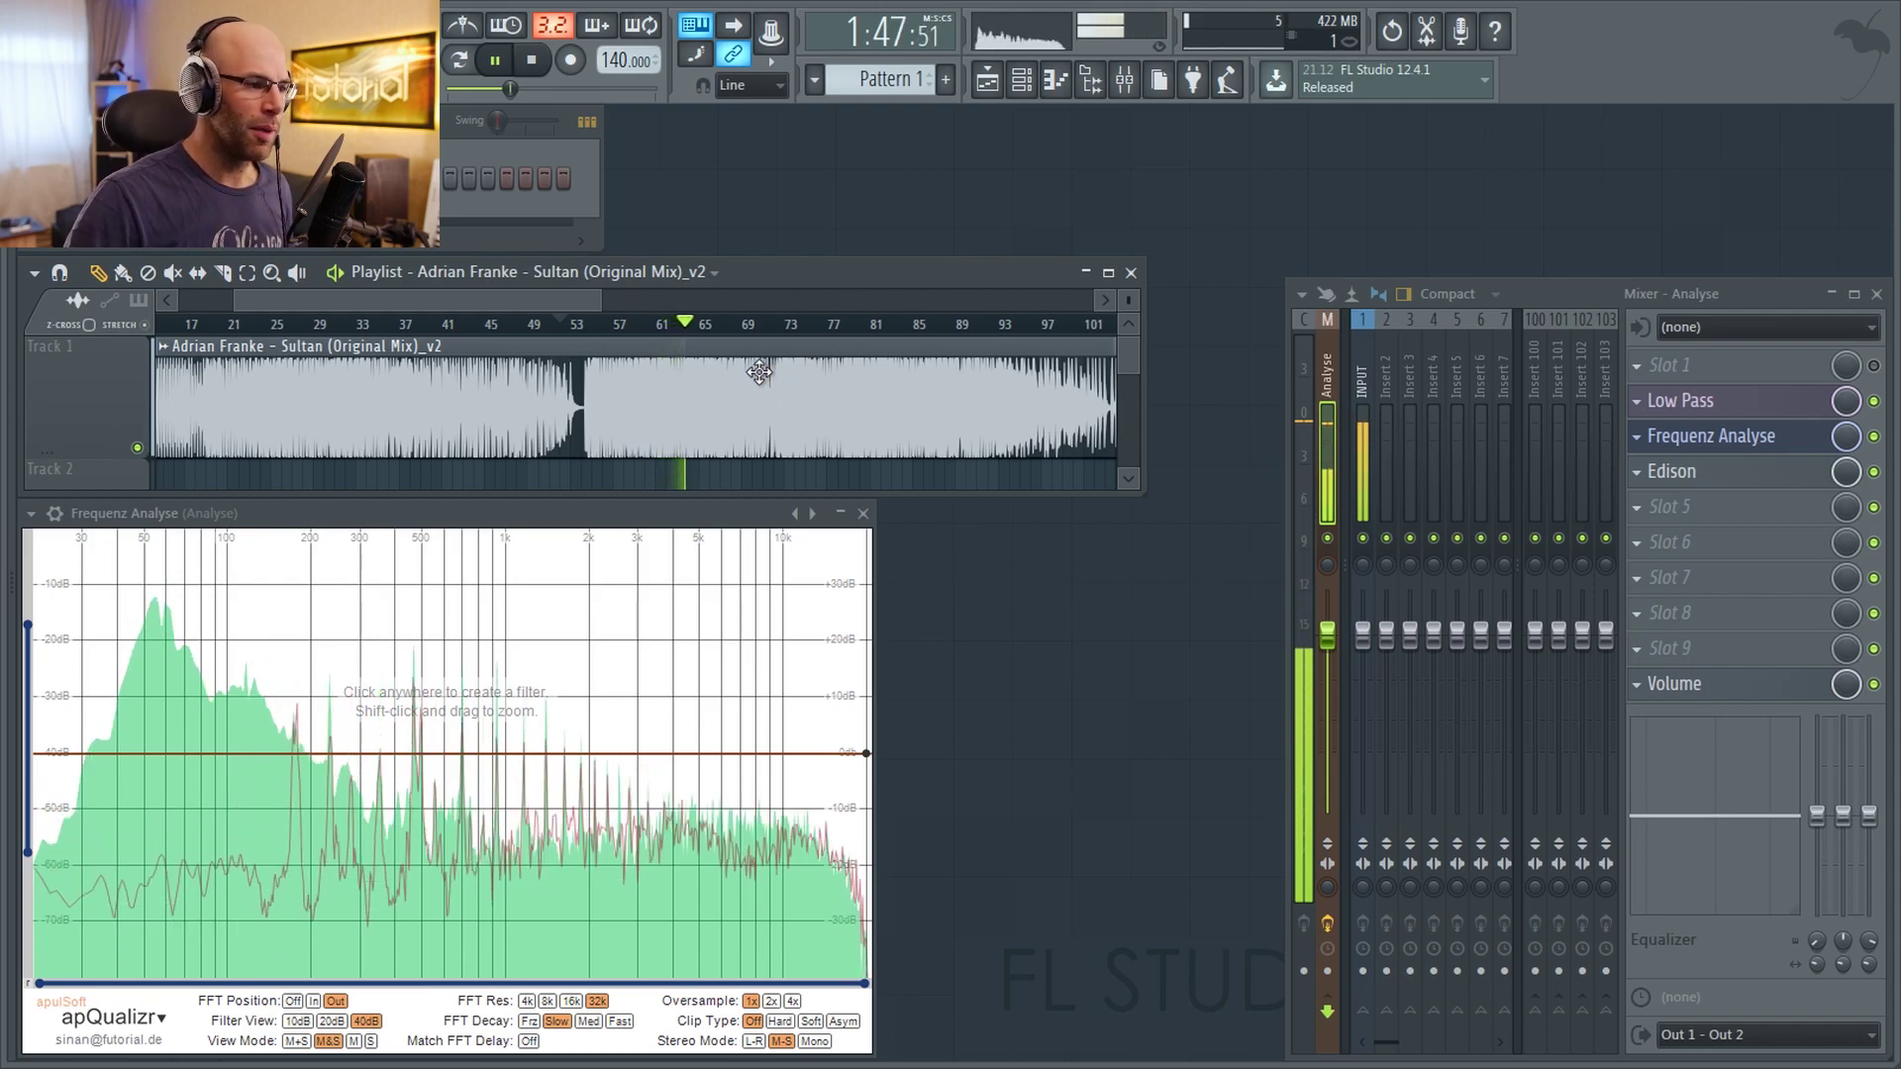
scroll(782, 372, "down", 3)
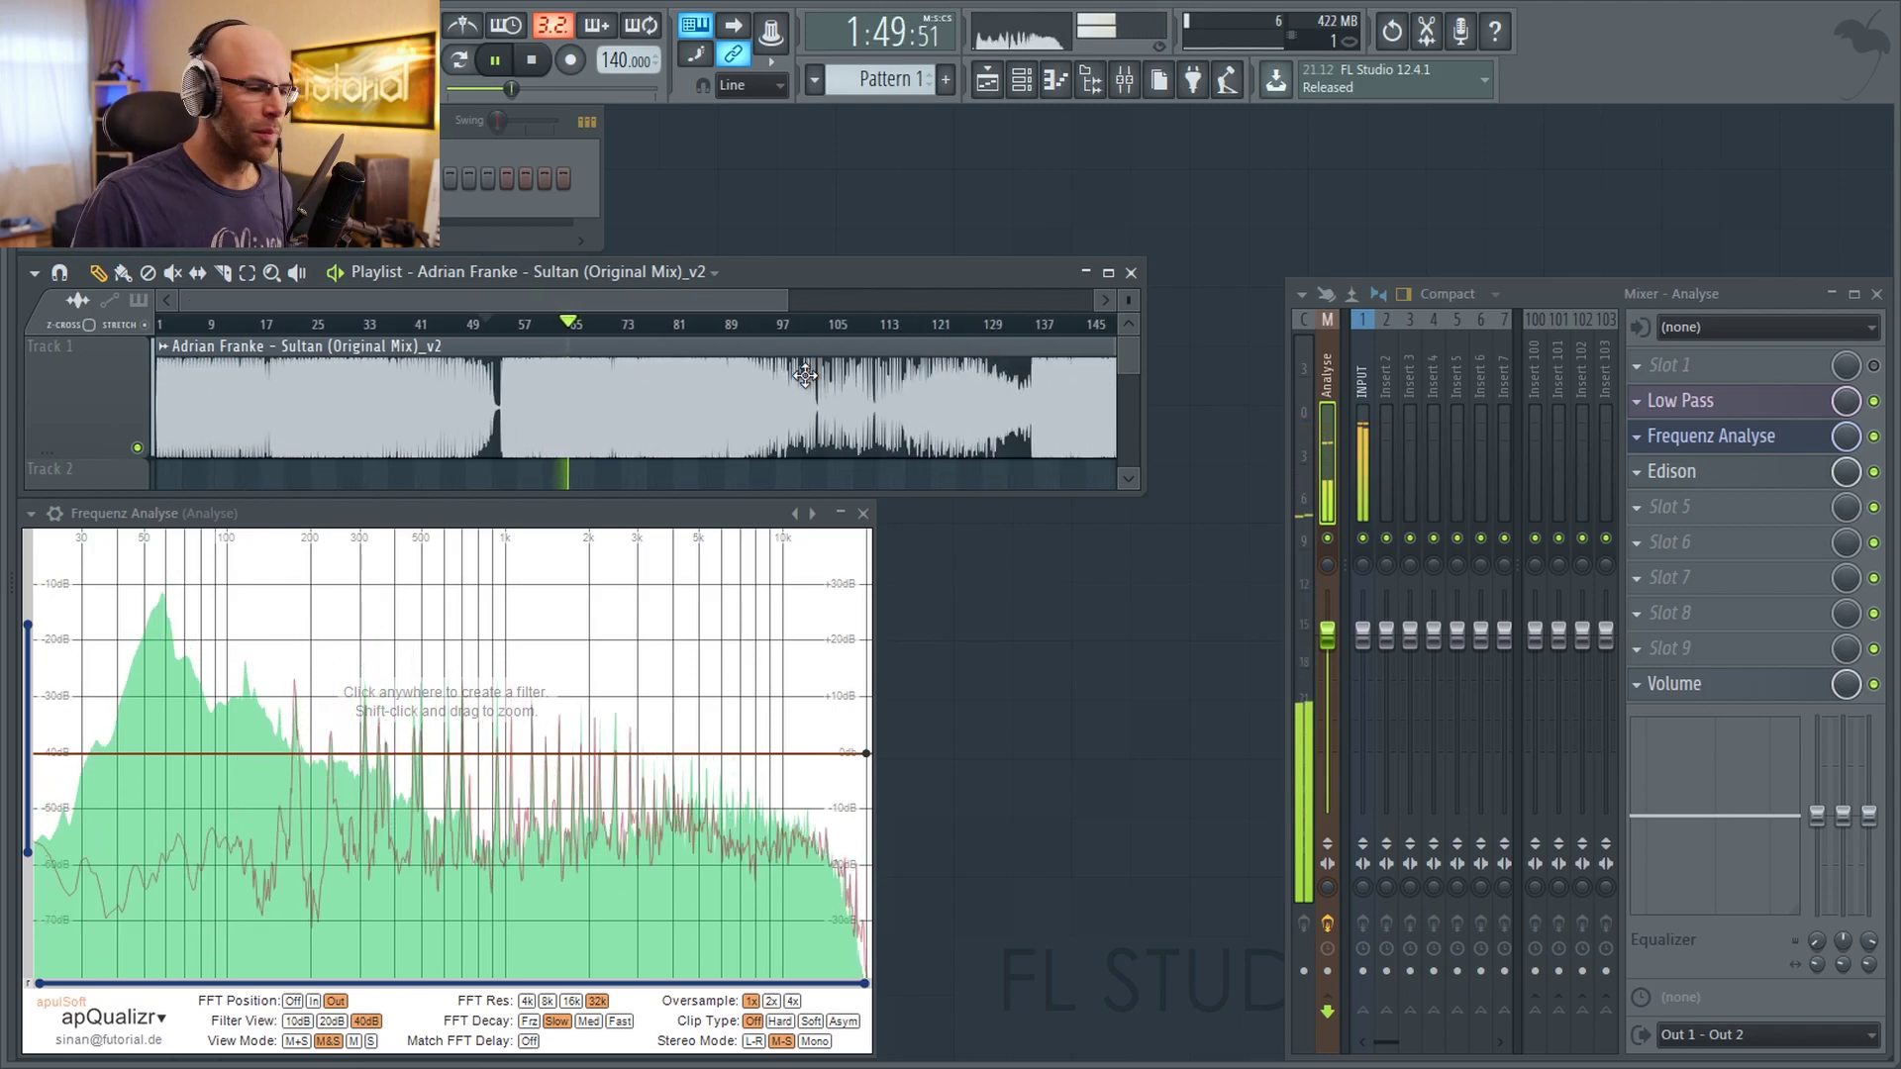
left_click(631, 330)
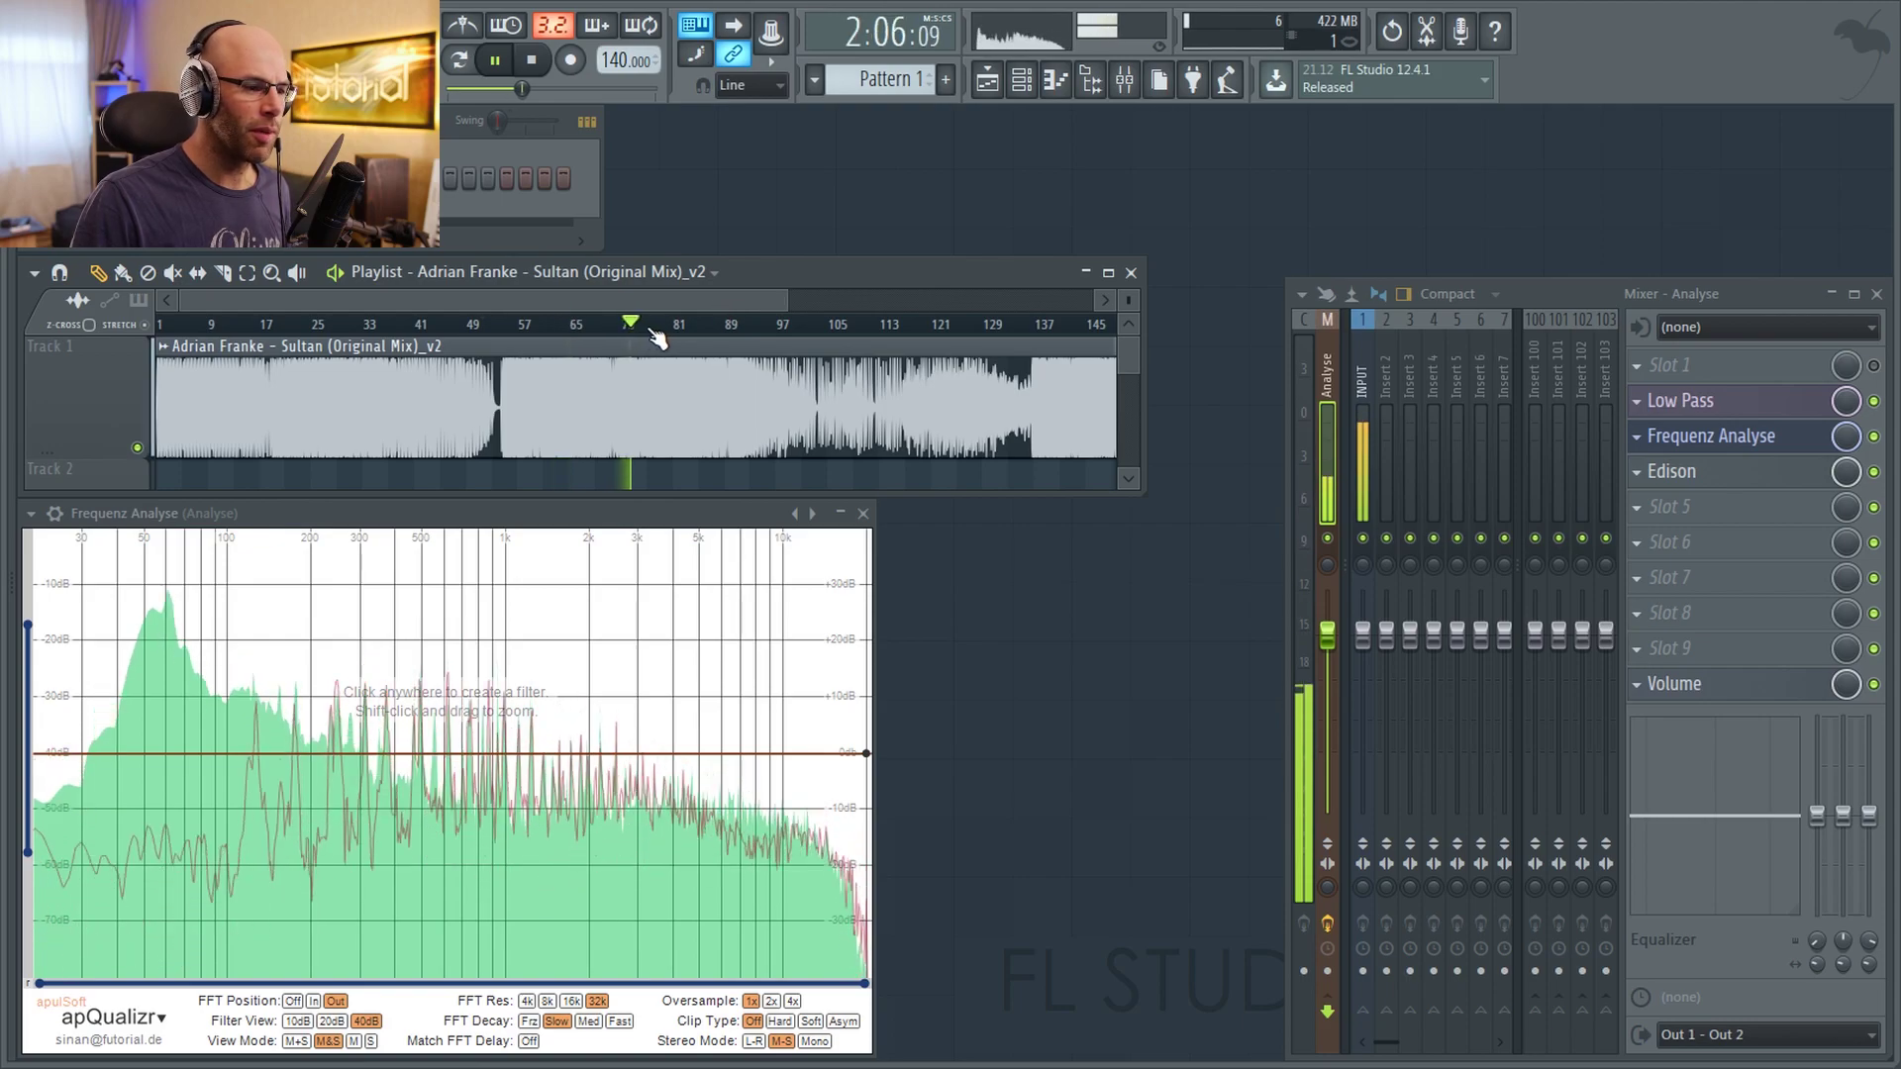
scroll(786, 401, "down", 3)
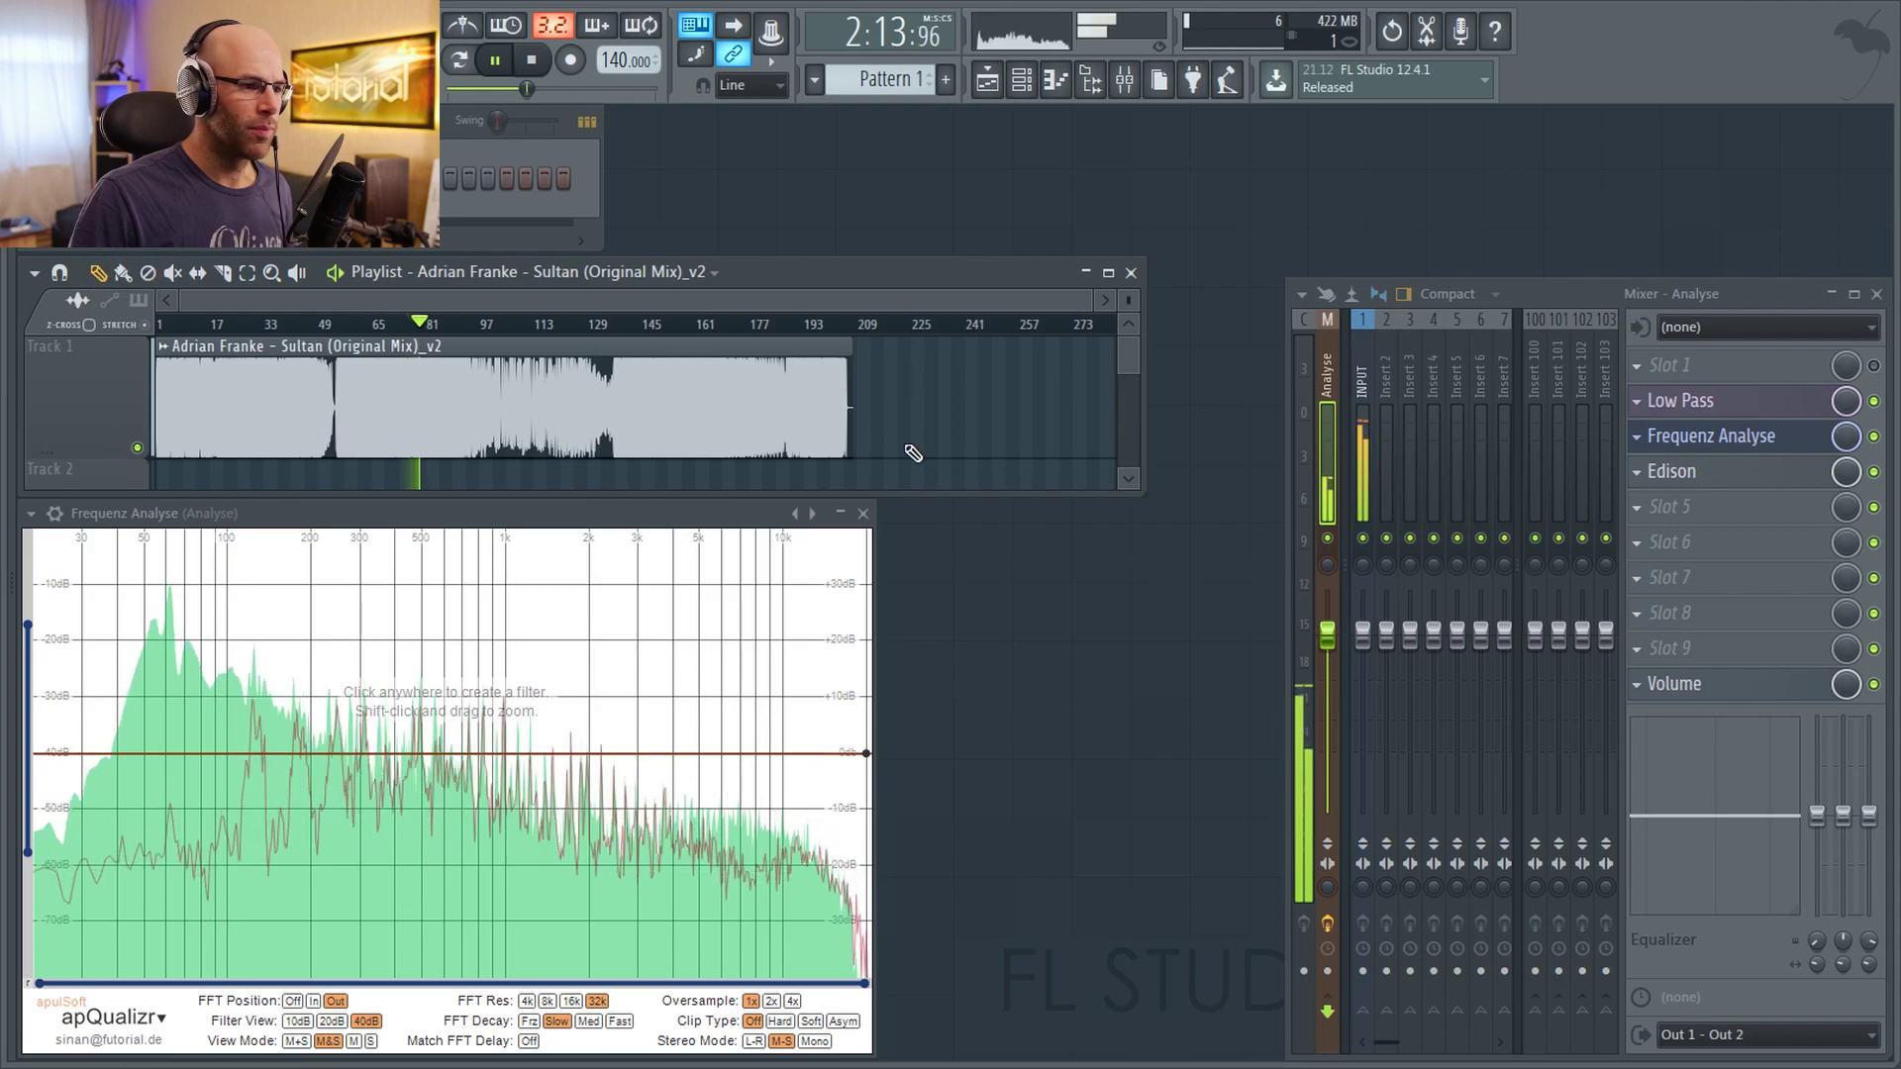
scroll(913, 453, "up", 3)
left_click(565, 329)
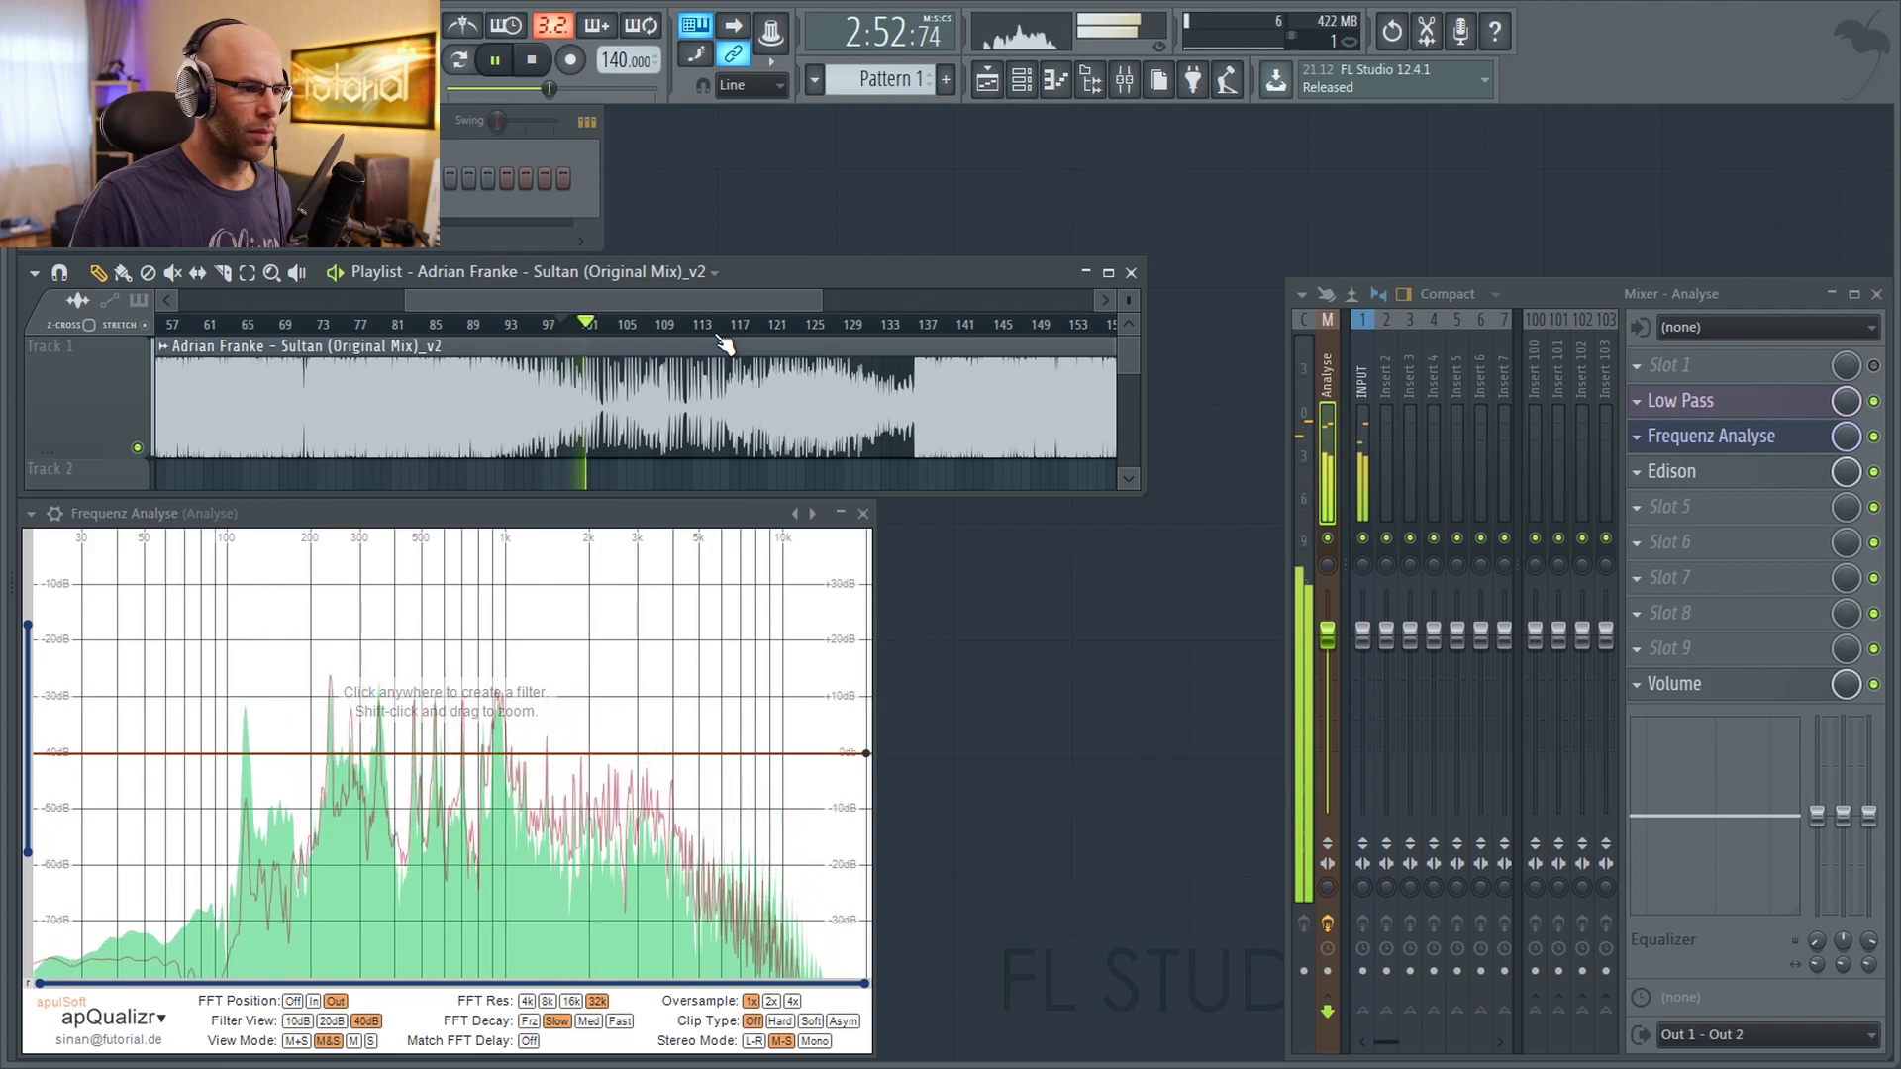
Audition the breakdown at about bar 120 and its transition into the second drop at about bar 134
left_click_drag(669, 303, 781, 308)
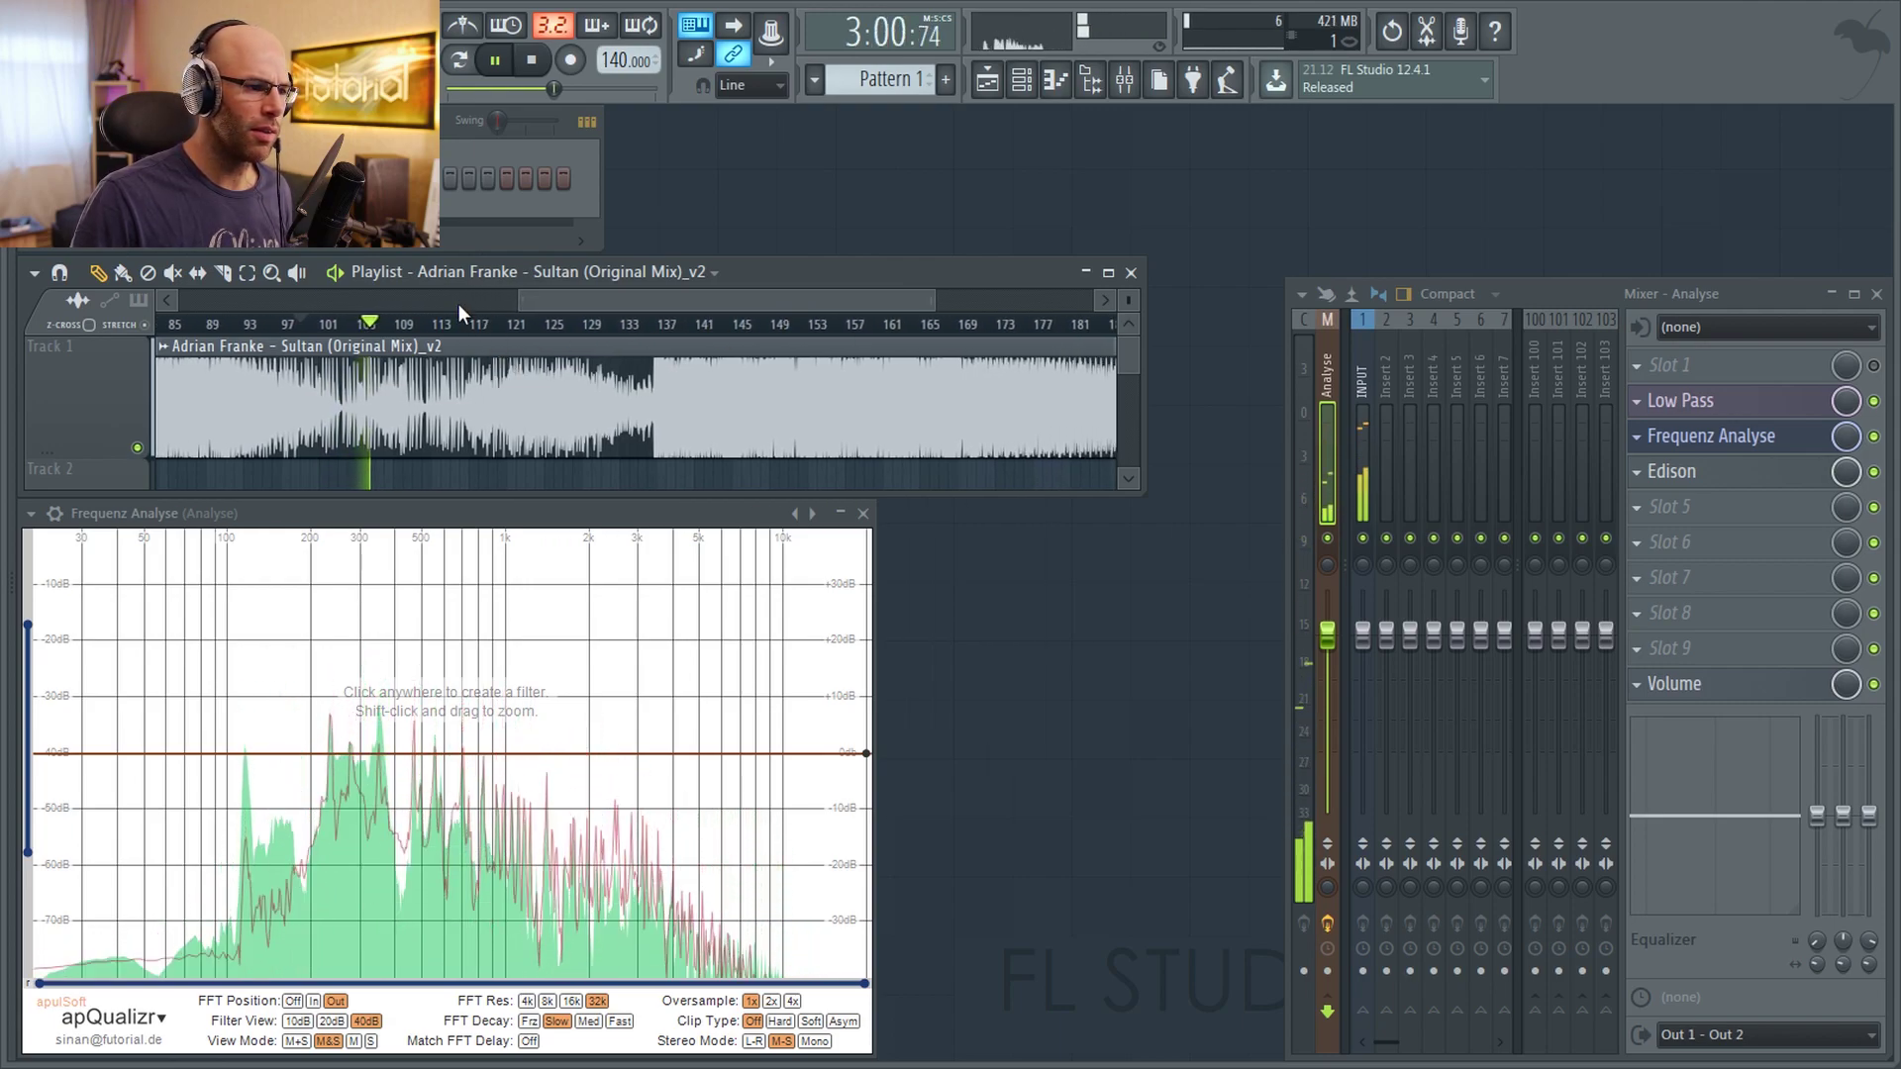
left_click(501, 323)
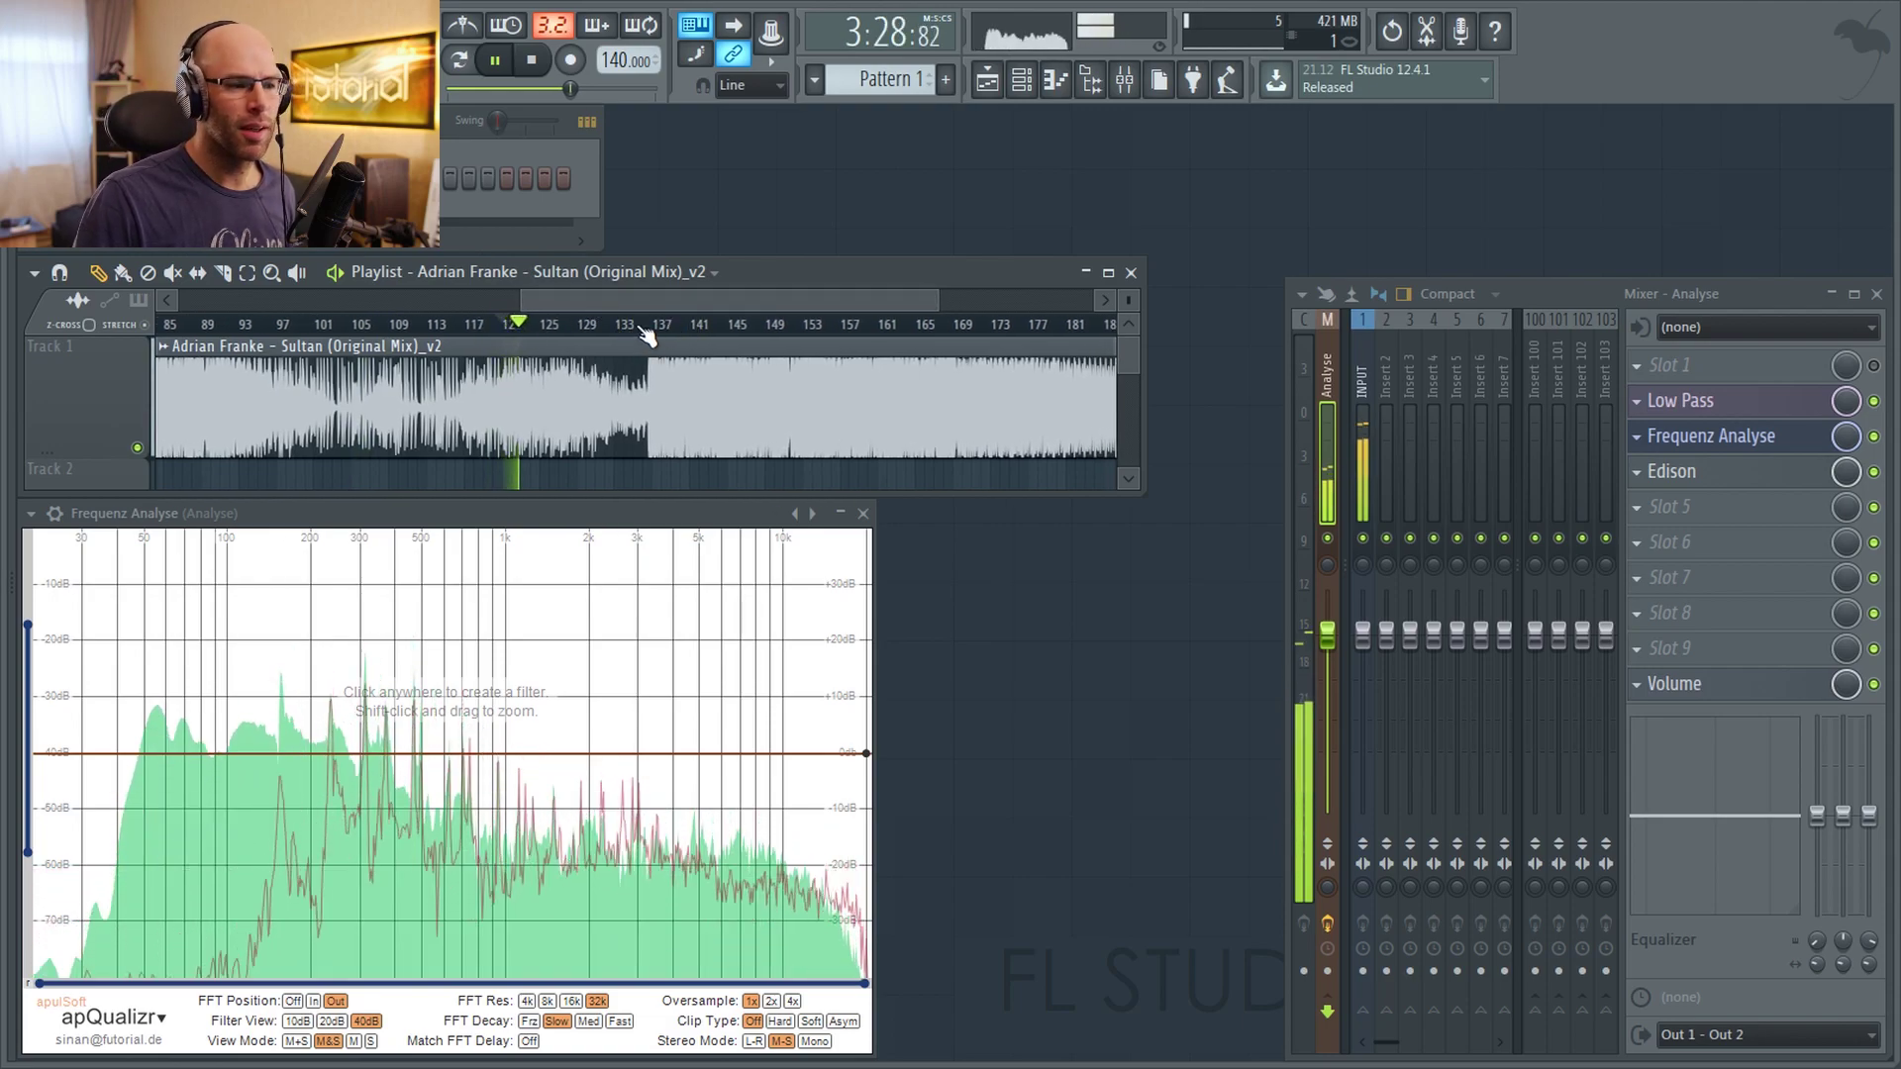
left_click(639, 328)
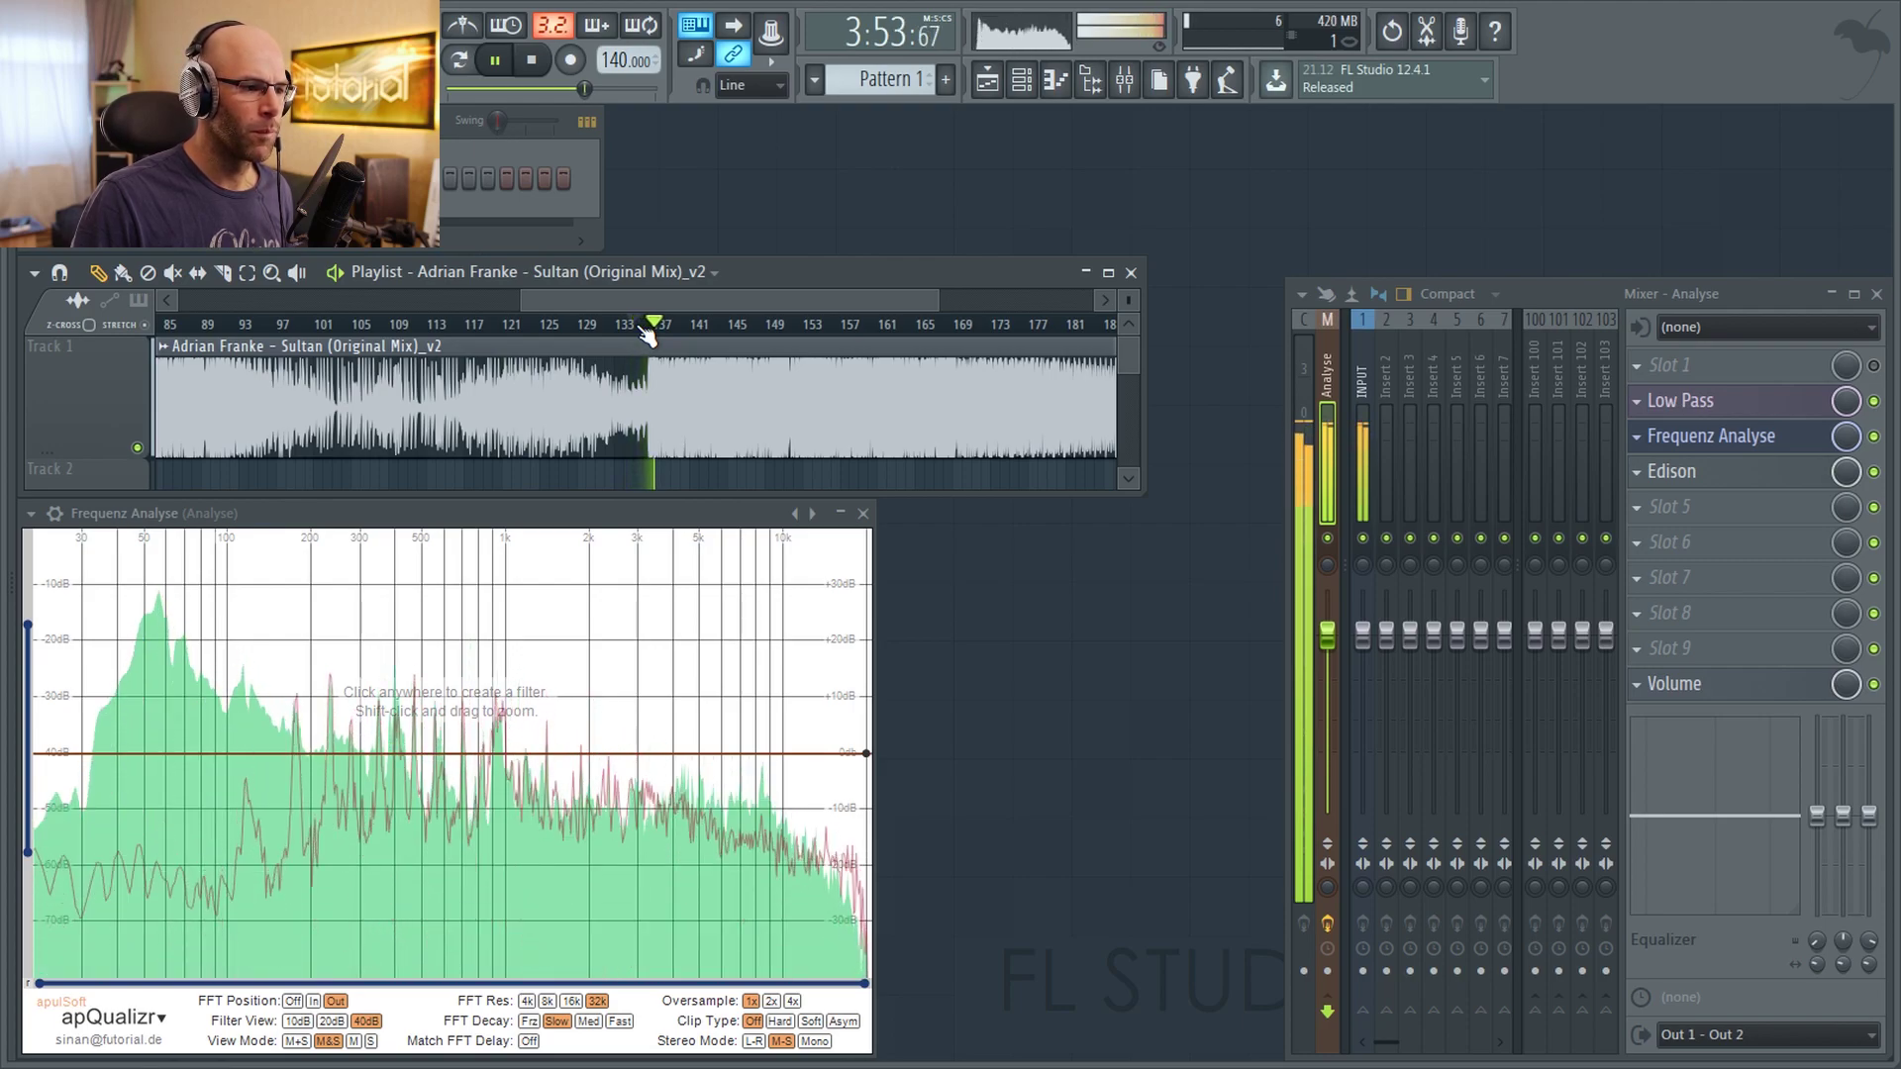
Sample several spots from bar 153 to the track's end, return to about bar 157 and stop playback
left_click_drag(650, 301, 775, 293)
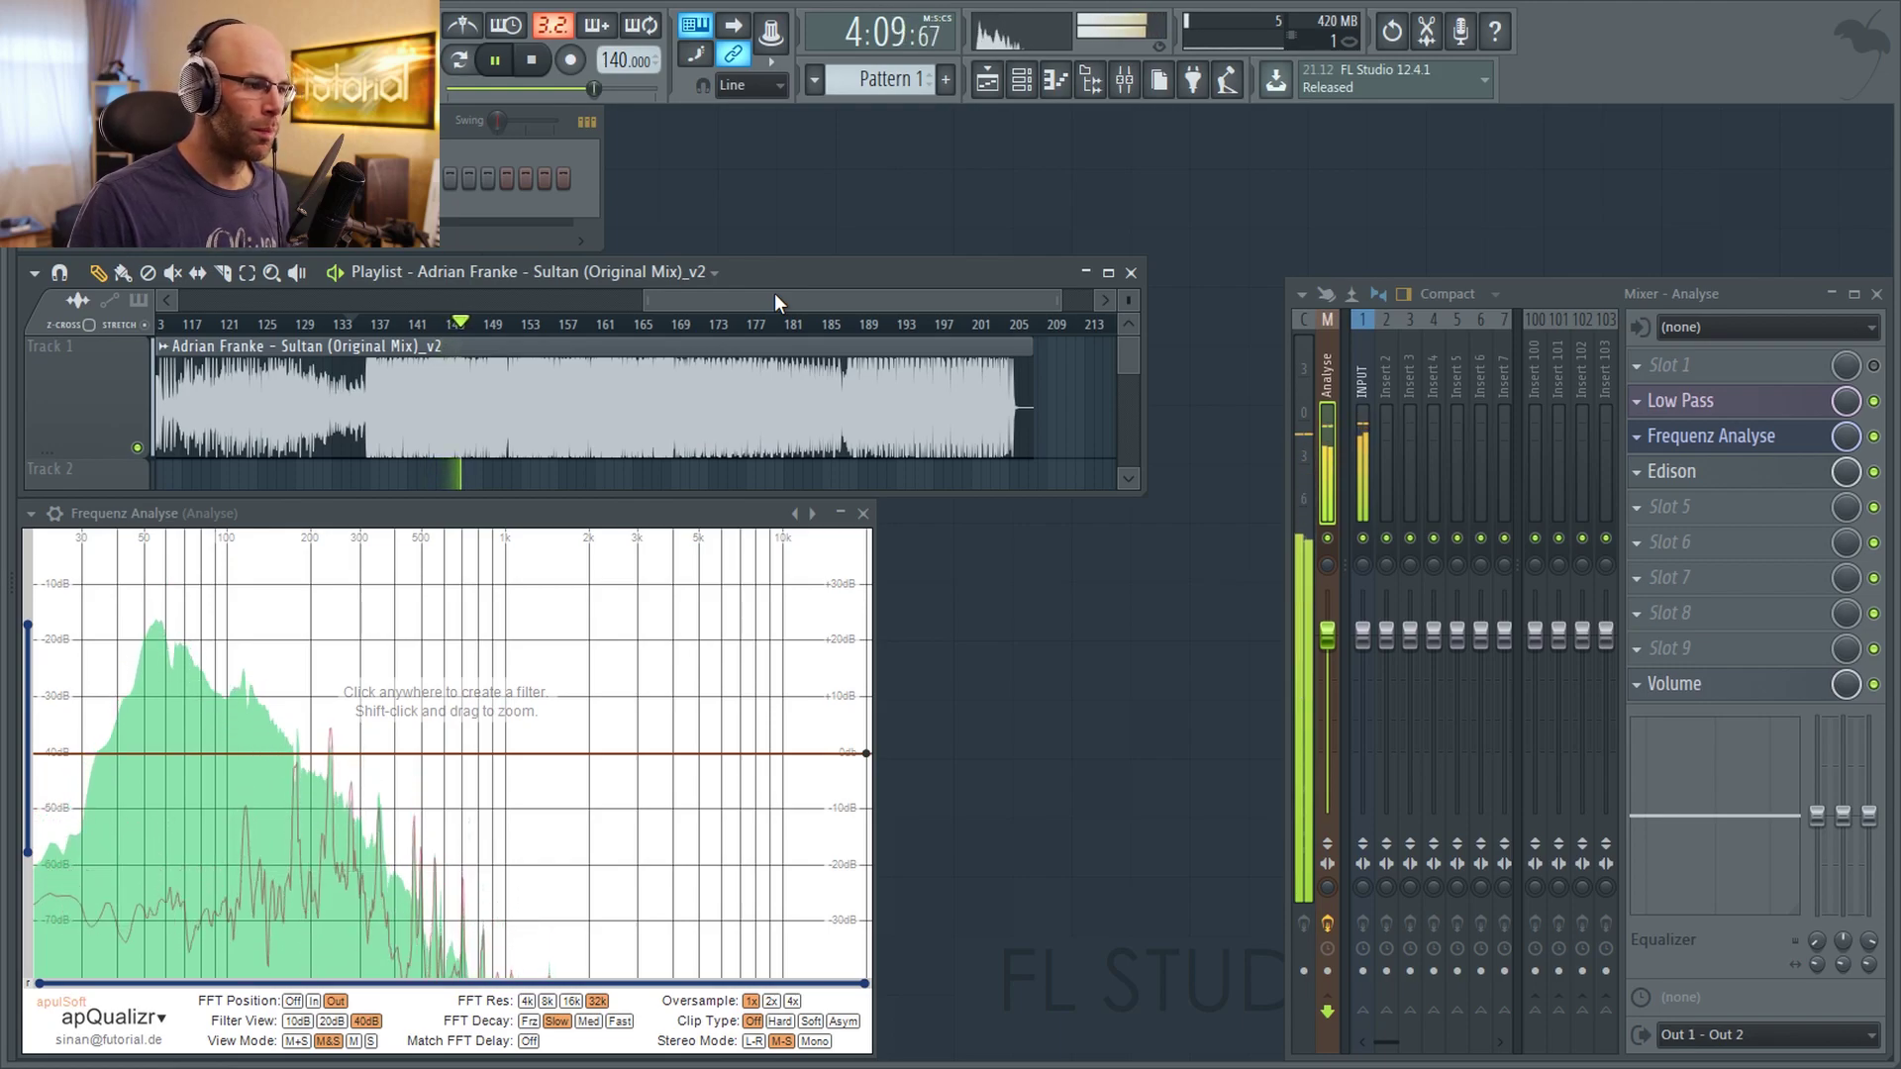
left_click(532, 325)
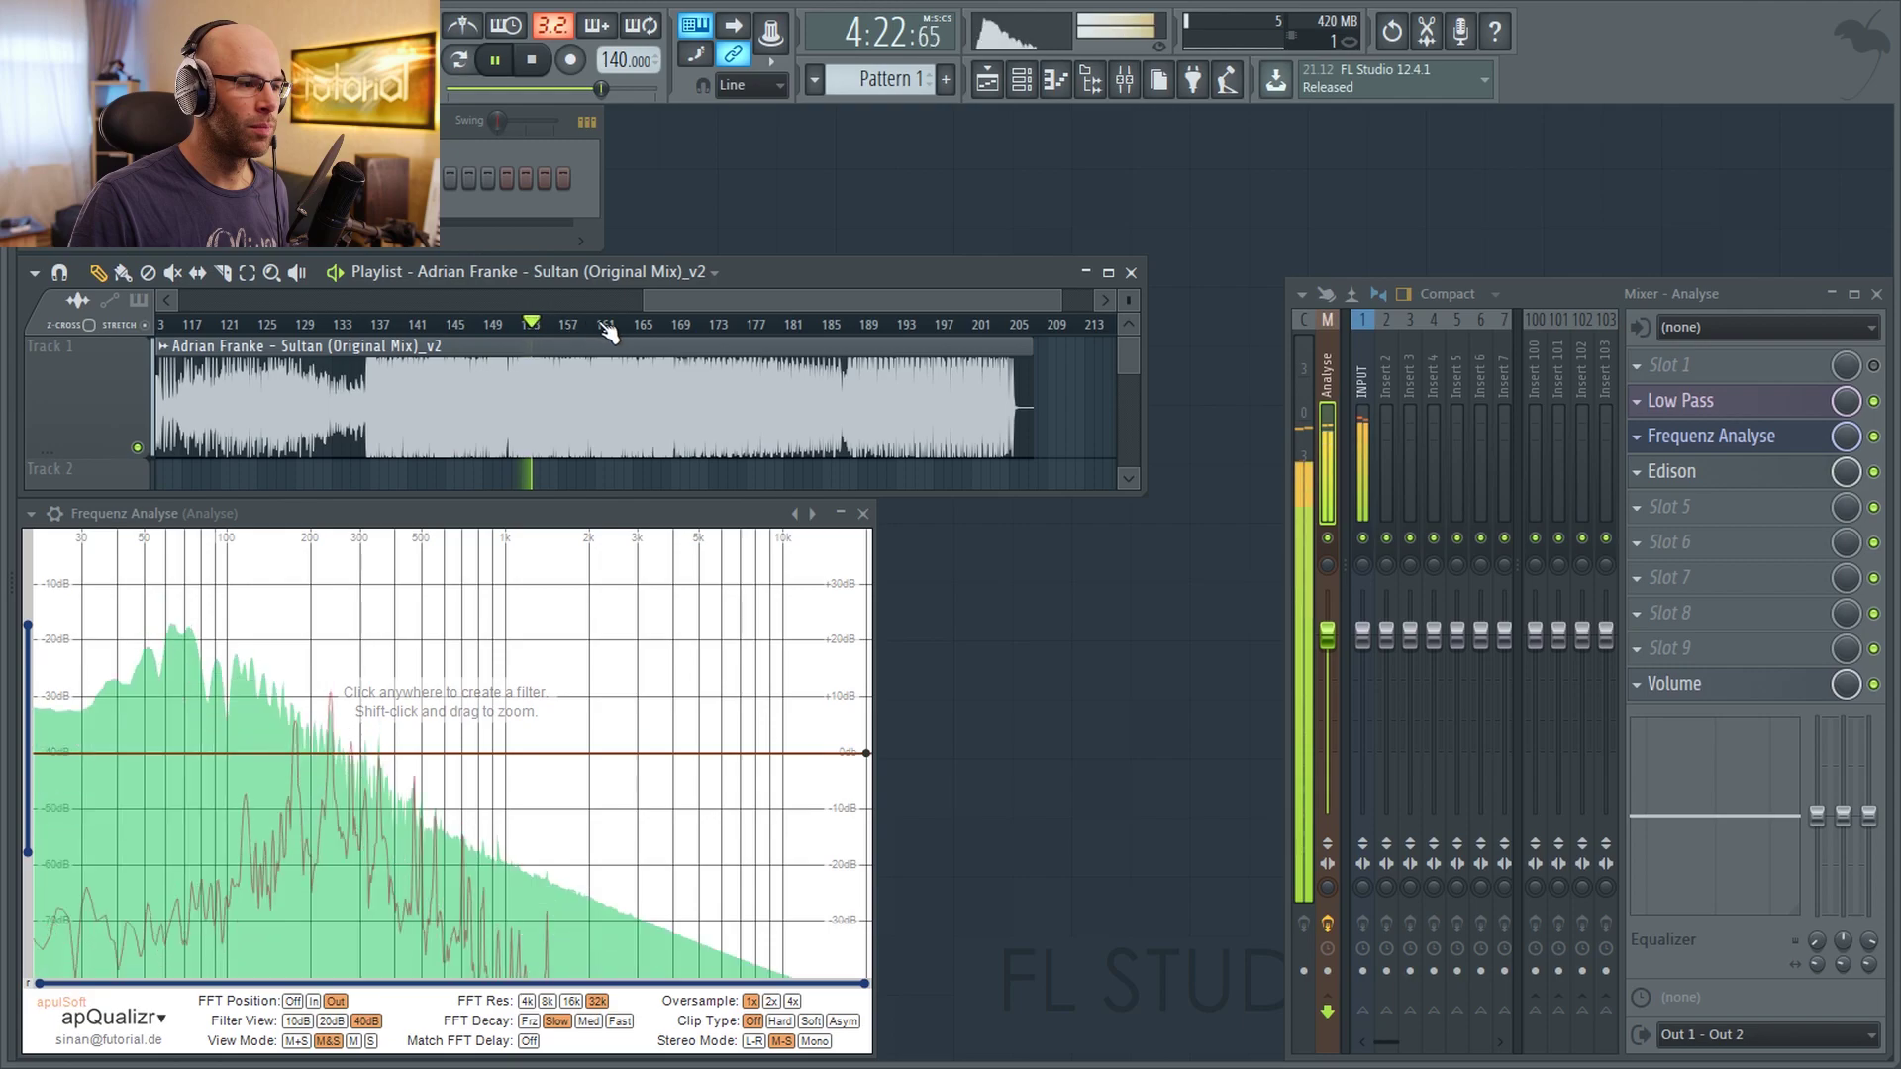
left_click(603, 327)
left_click(673, 327)
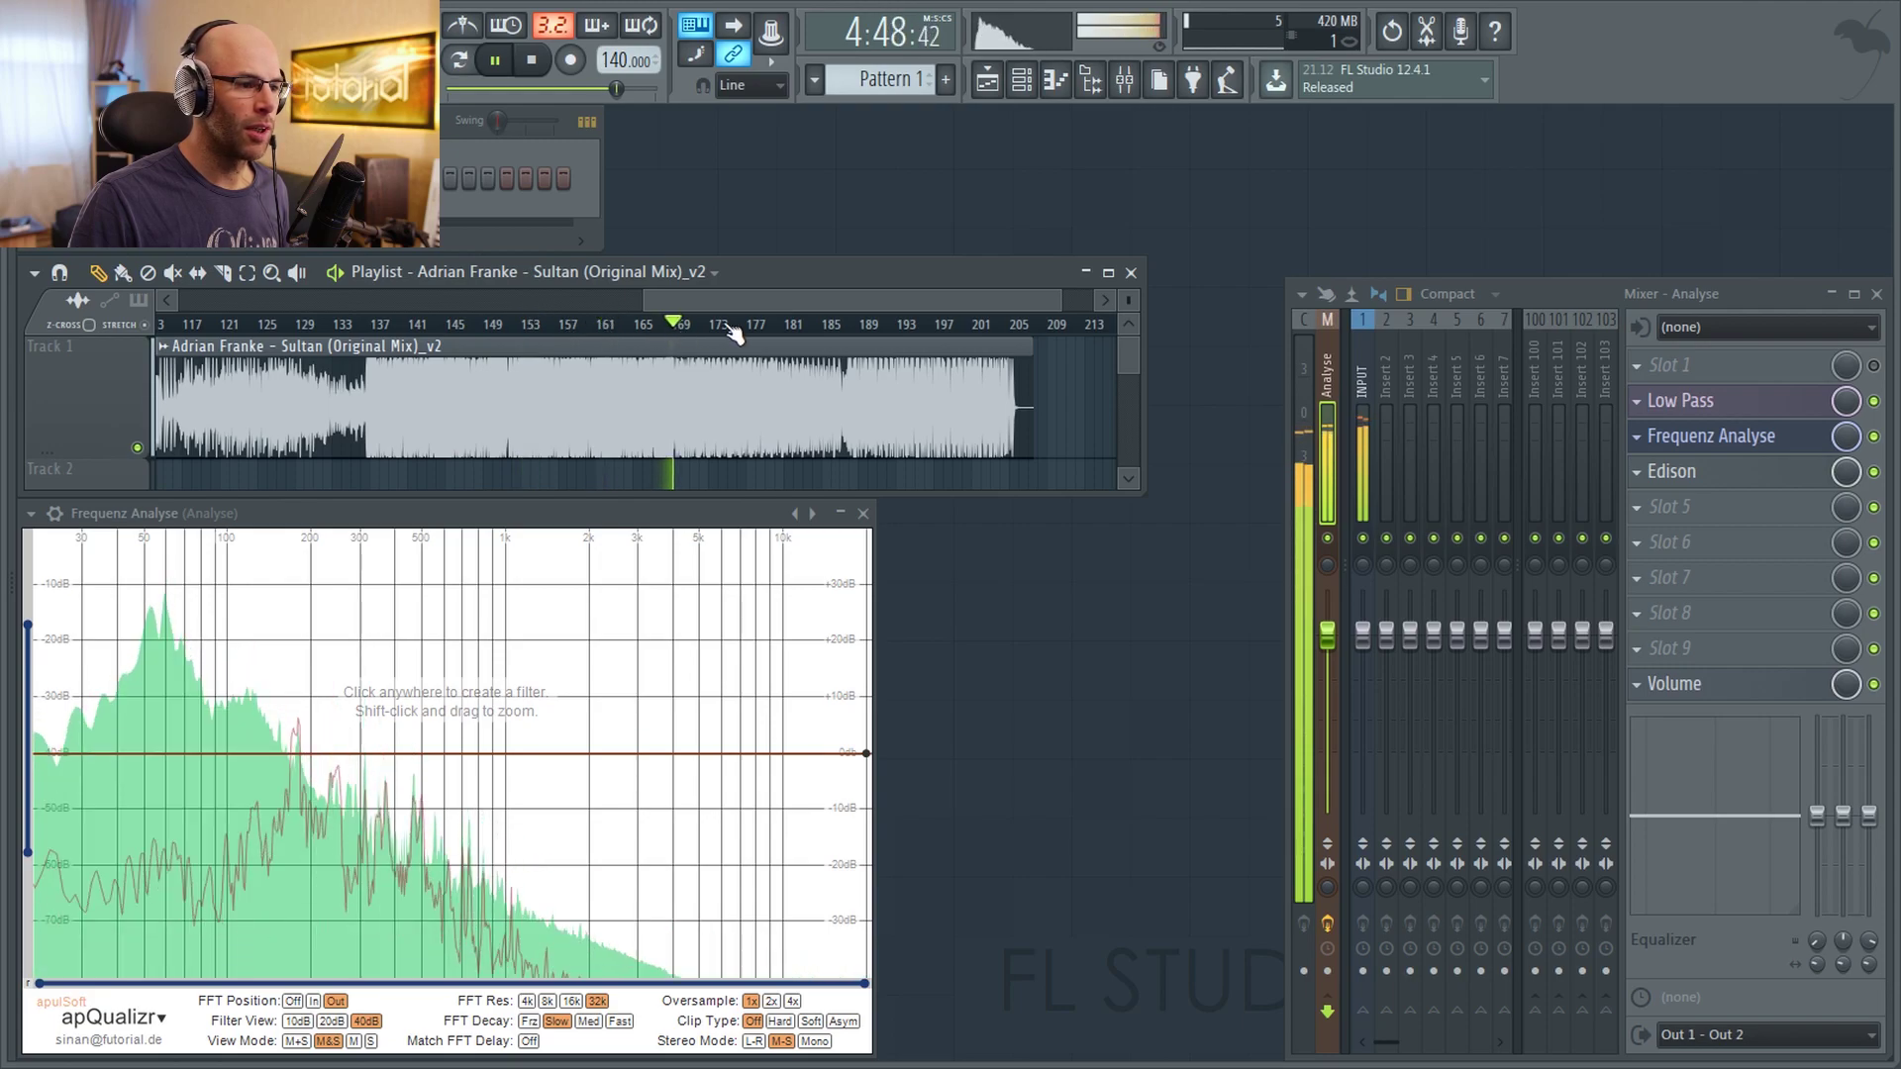
left_click(870, 327)
left_click(970, 326)
left_click(571, 327)
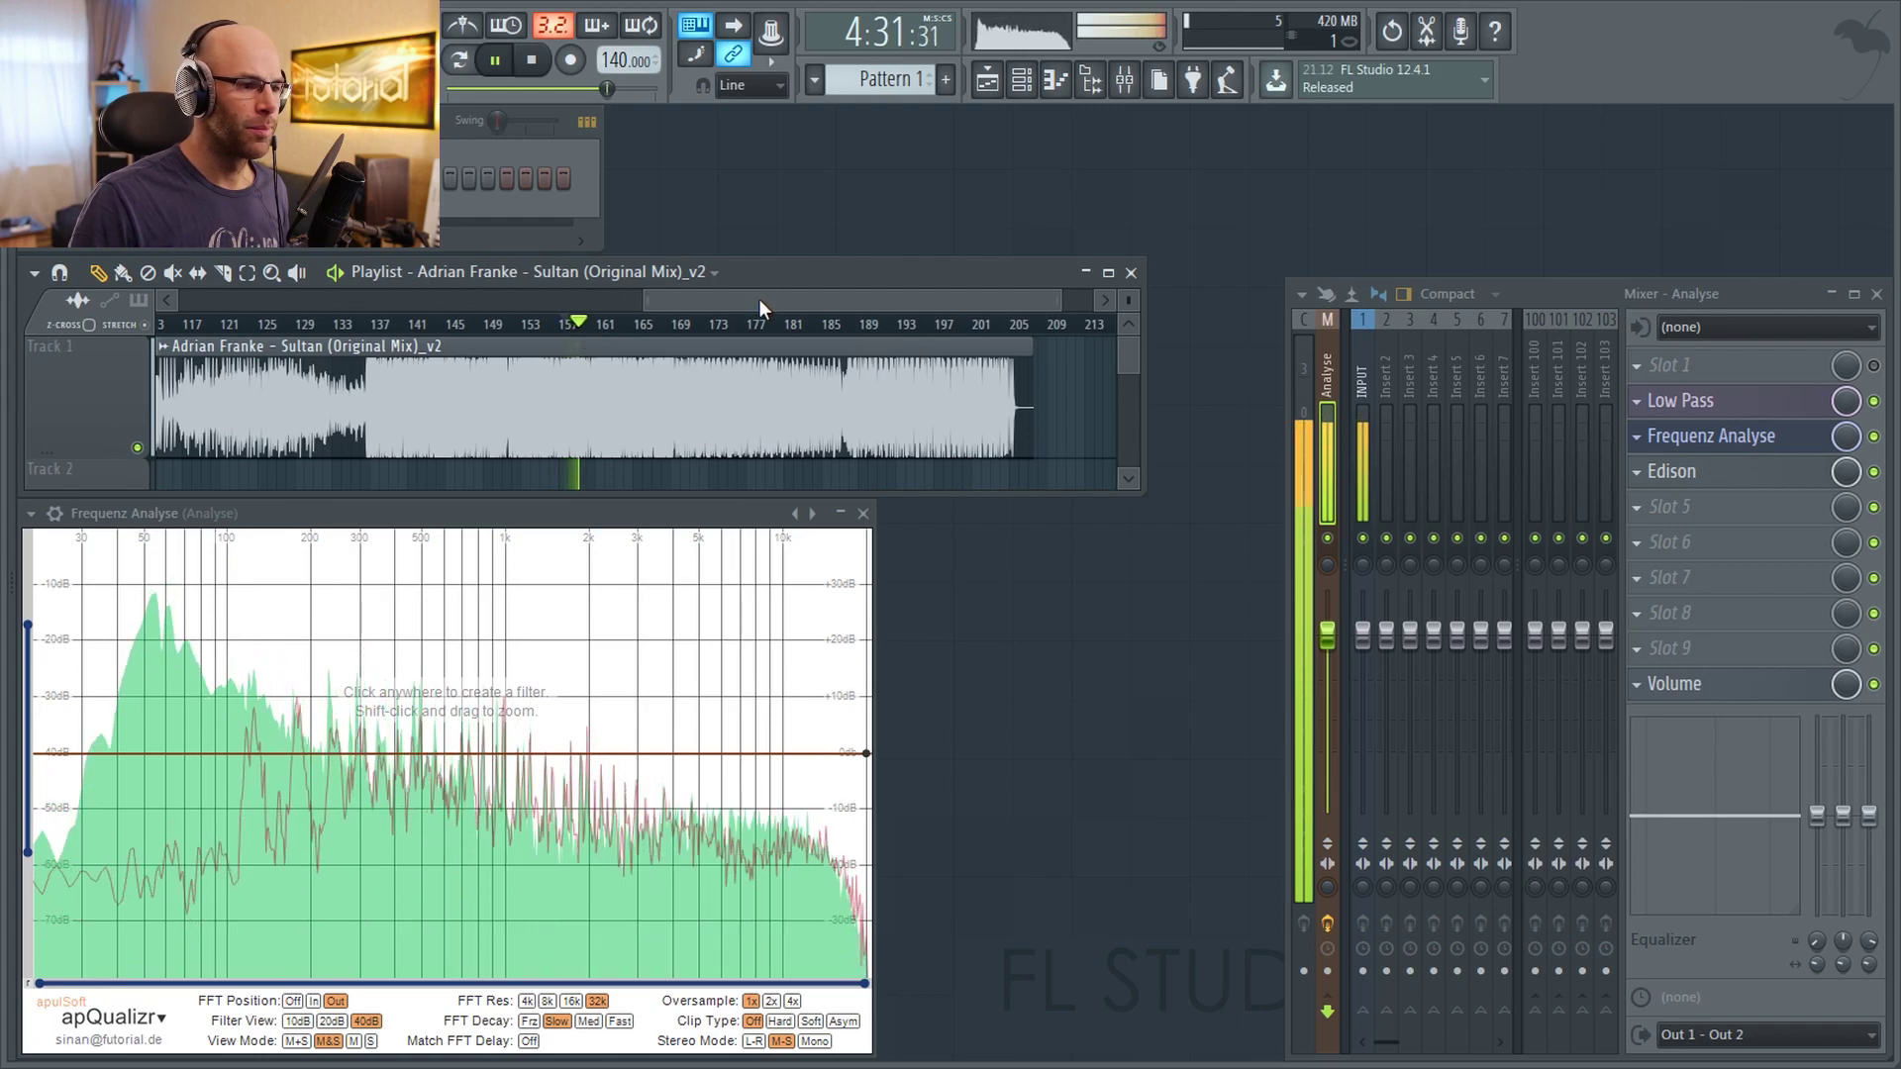
scroll(886, 406, "down", 3)
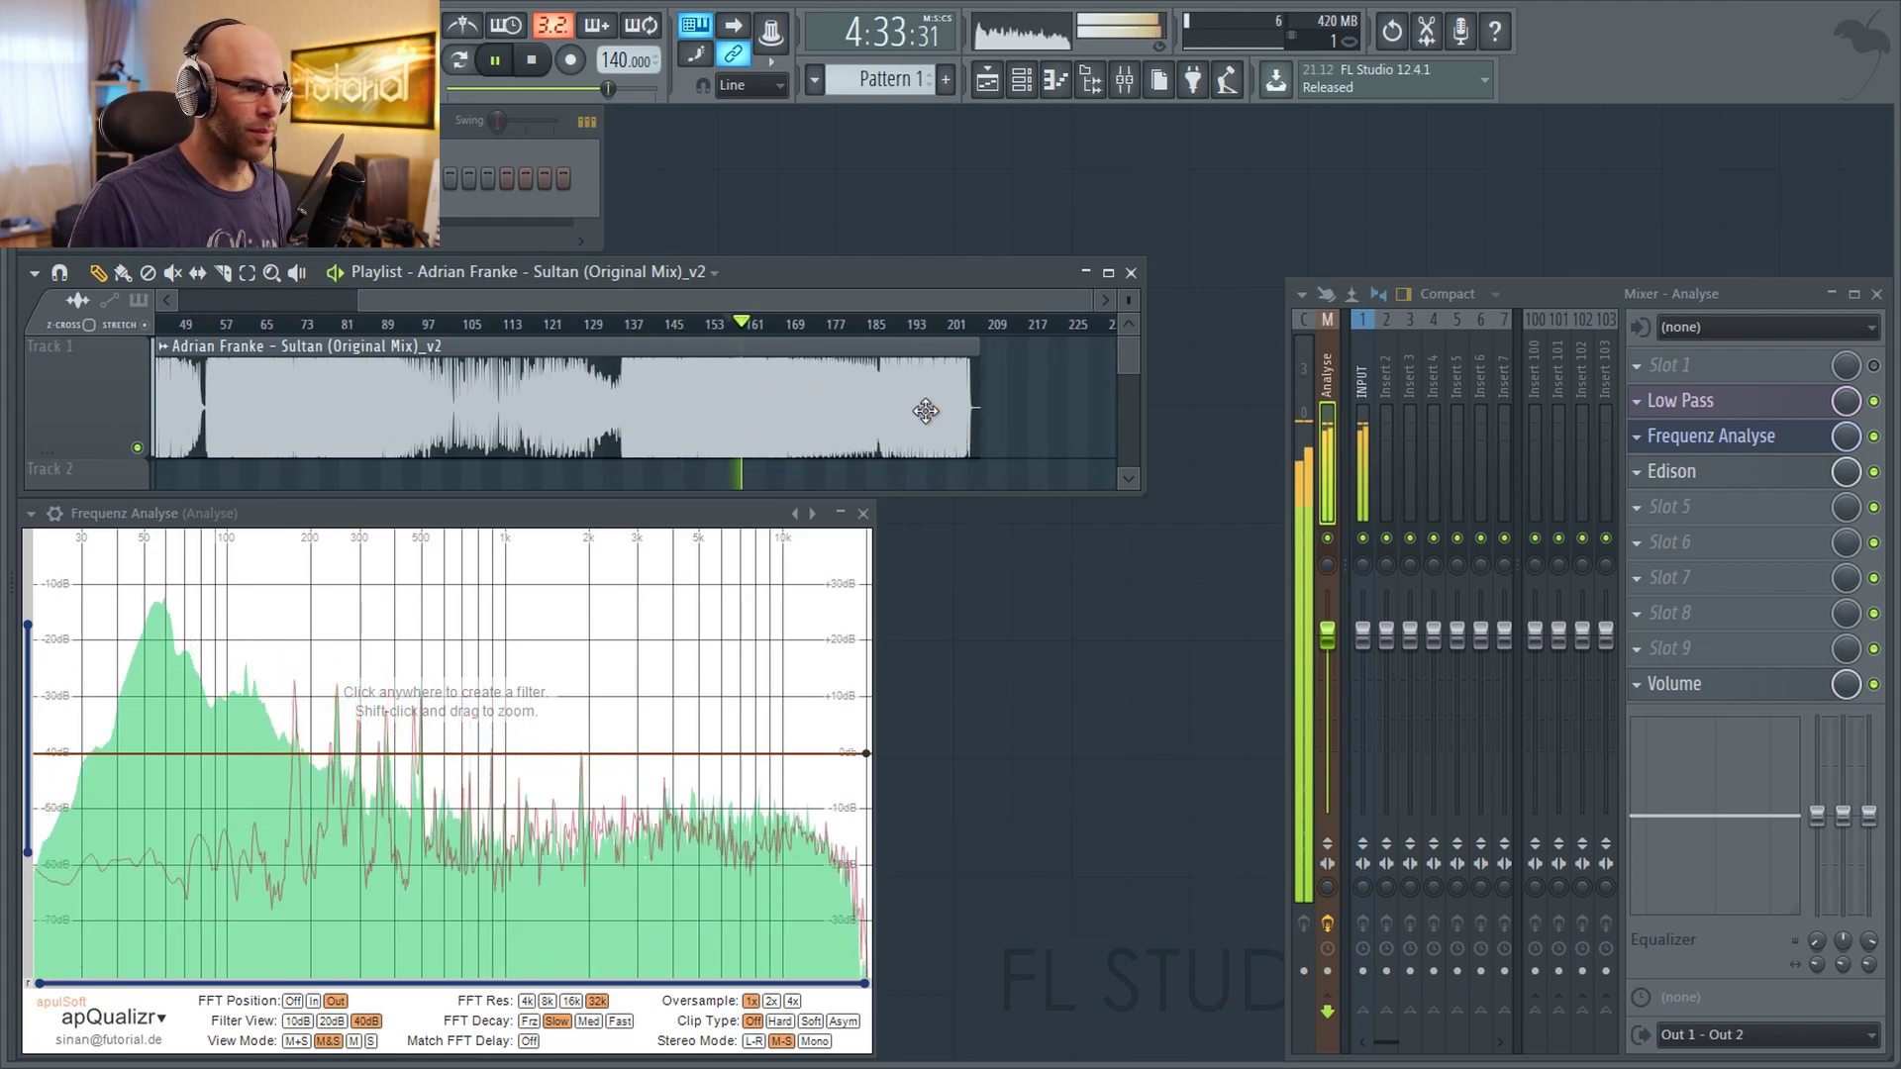
key("space")
scroll(1056, 407, "down", 2)
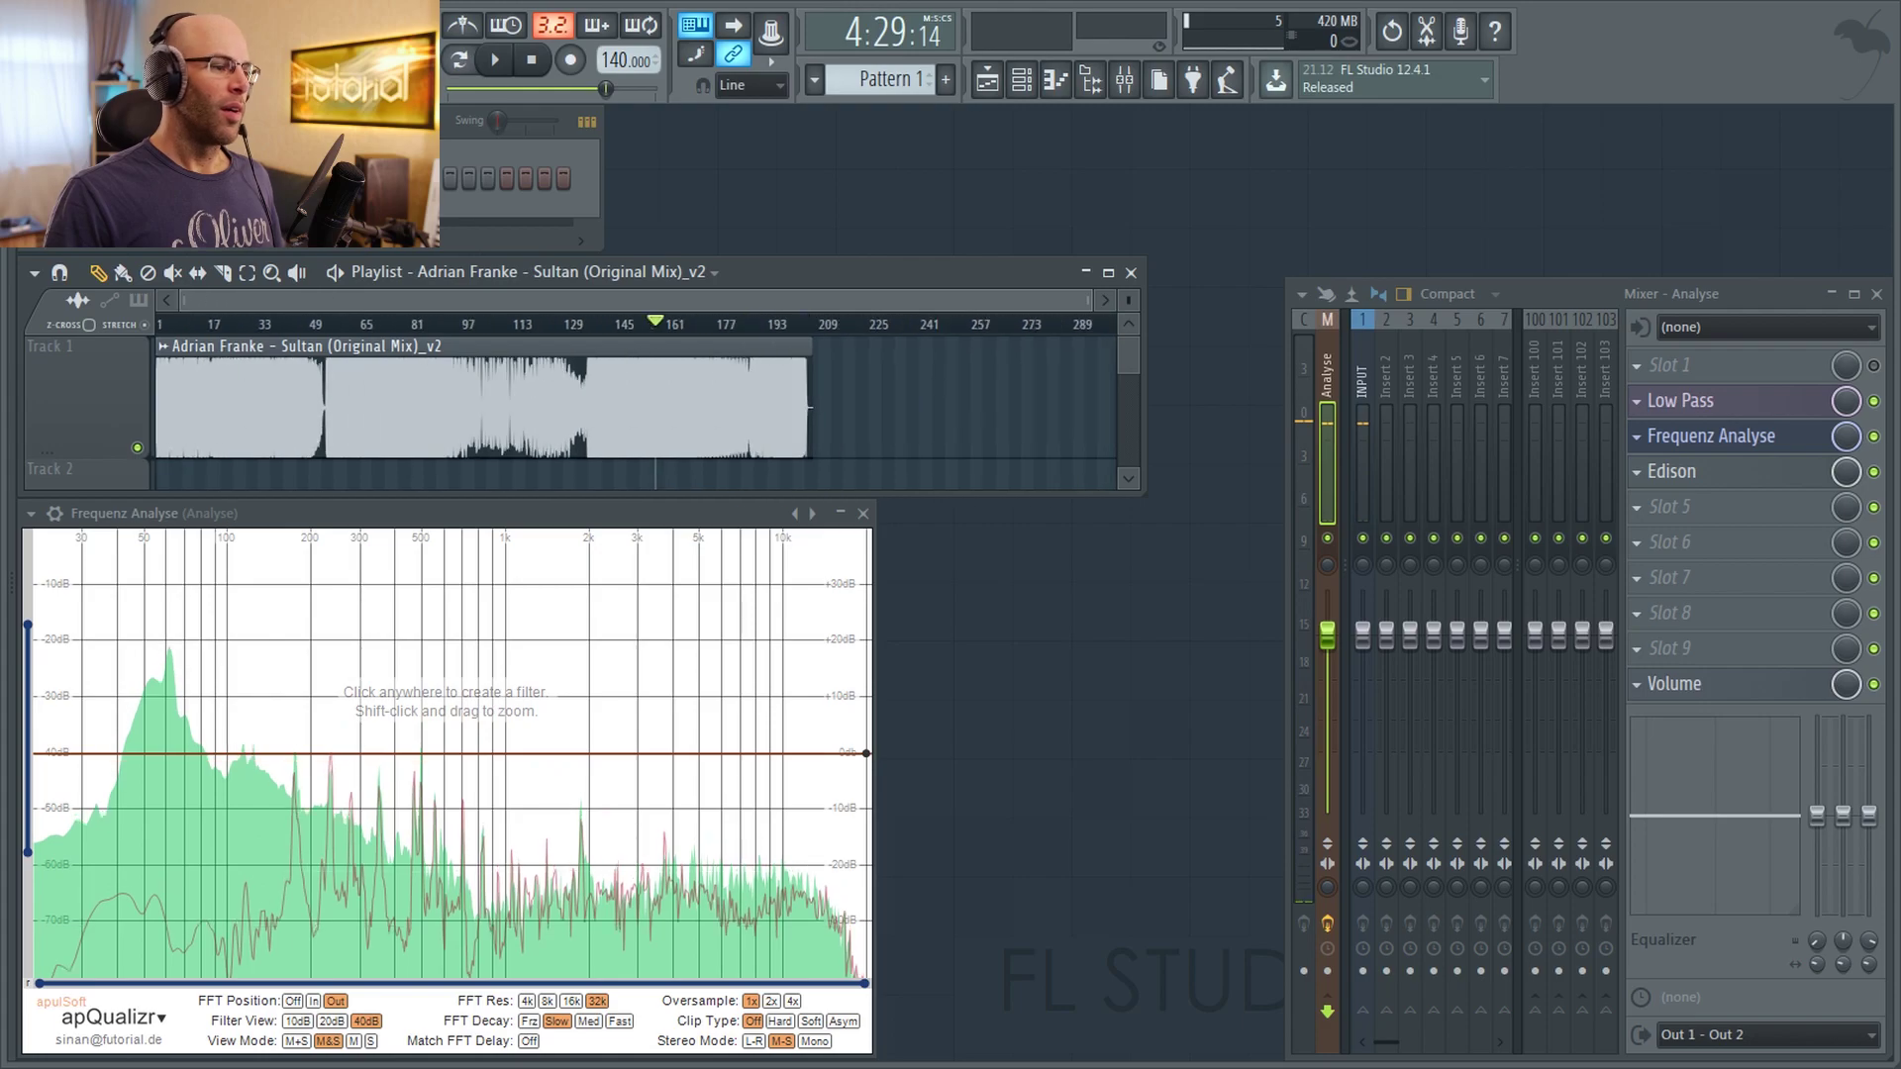
Replay from about bar 63, sampling the breakdown and the transition into the second drop for comparison
scroll(863, 367, "up", 2)
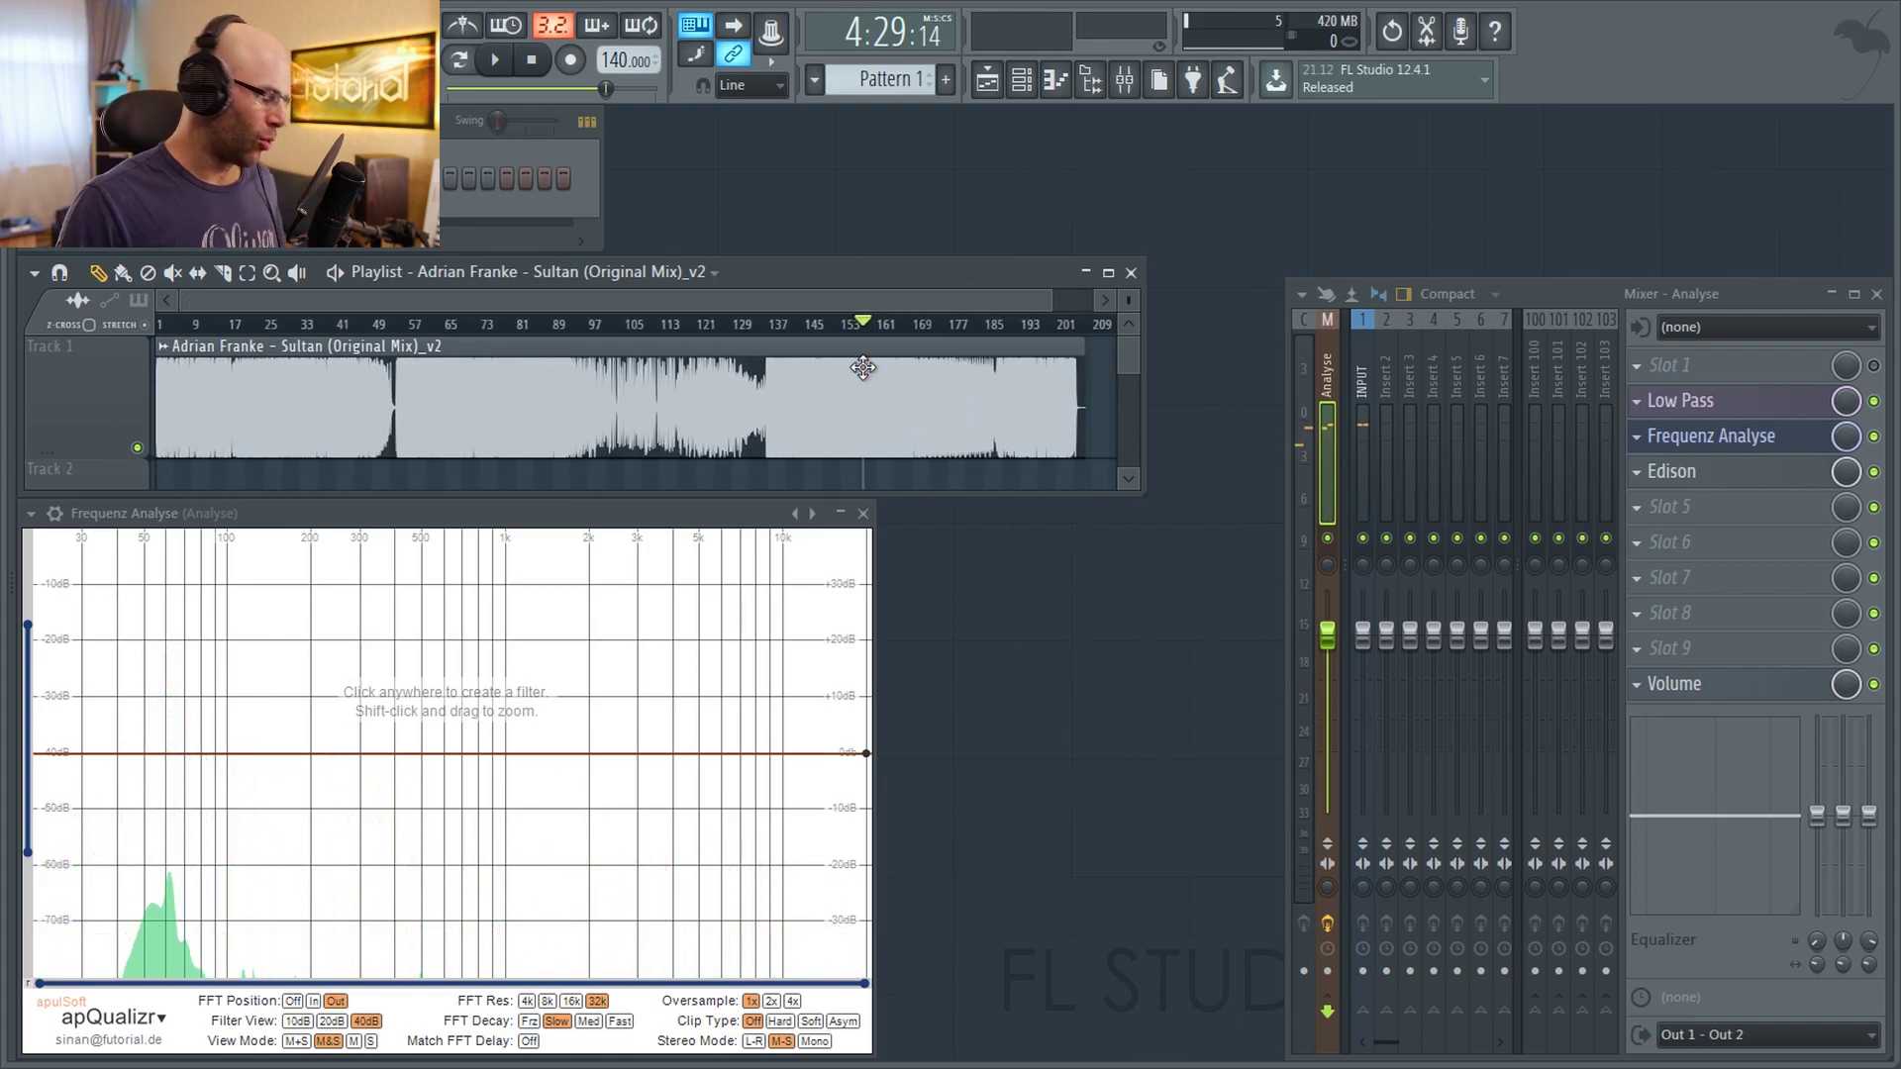
left_click(442, 326)
key("space")
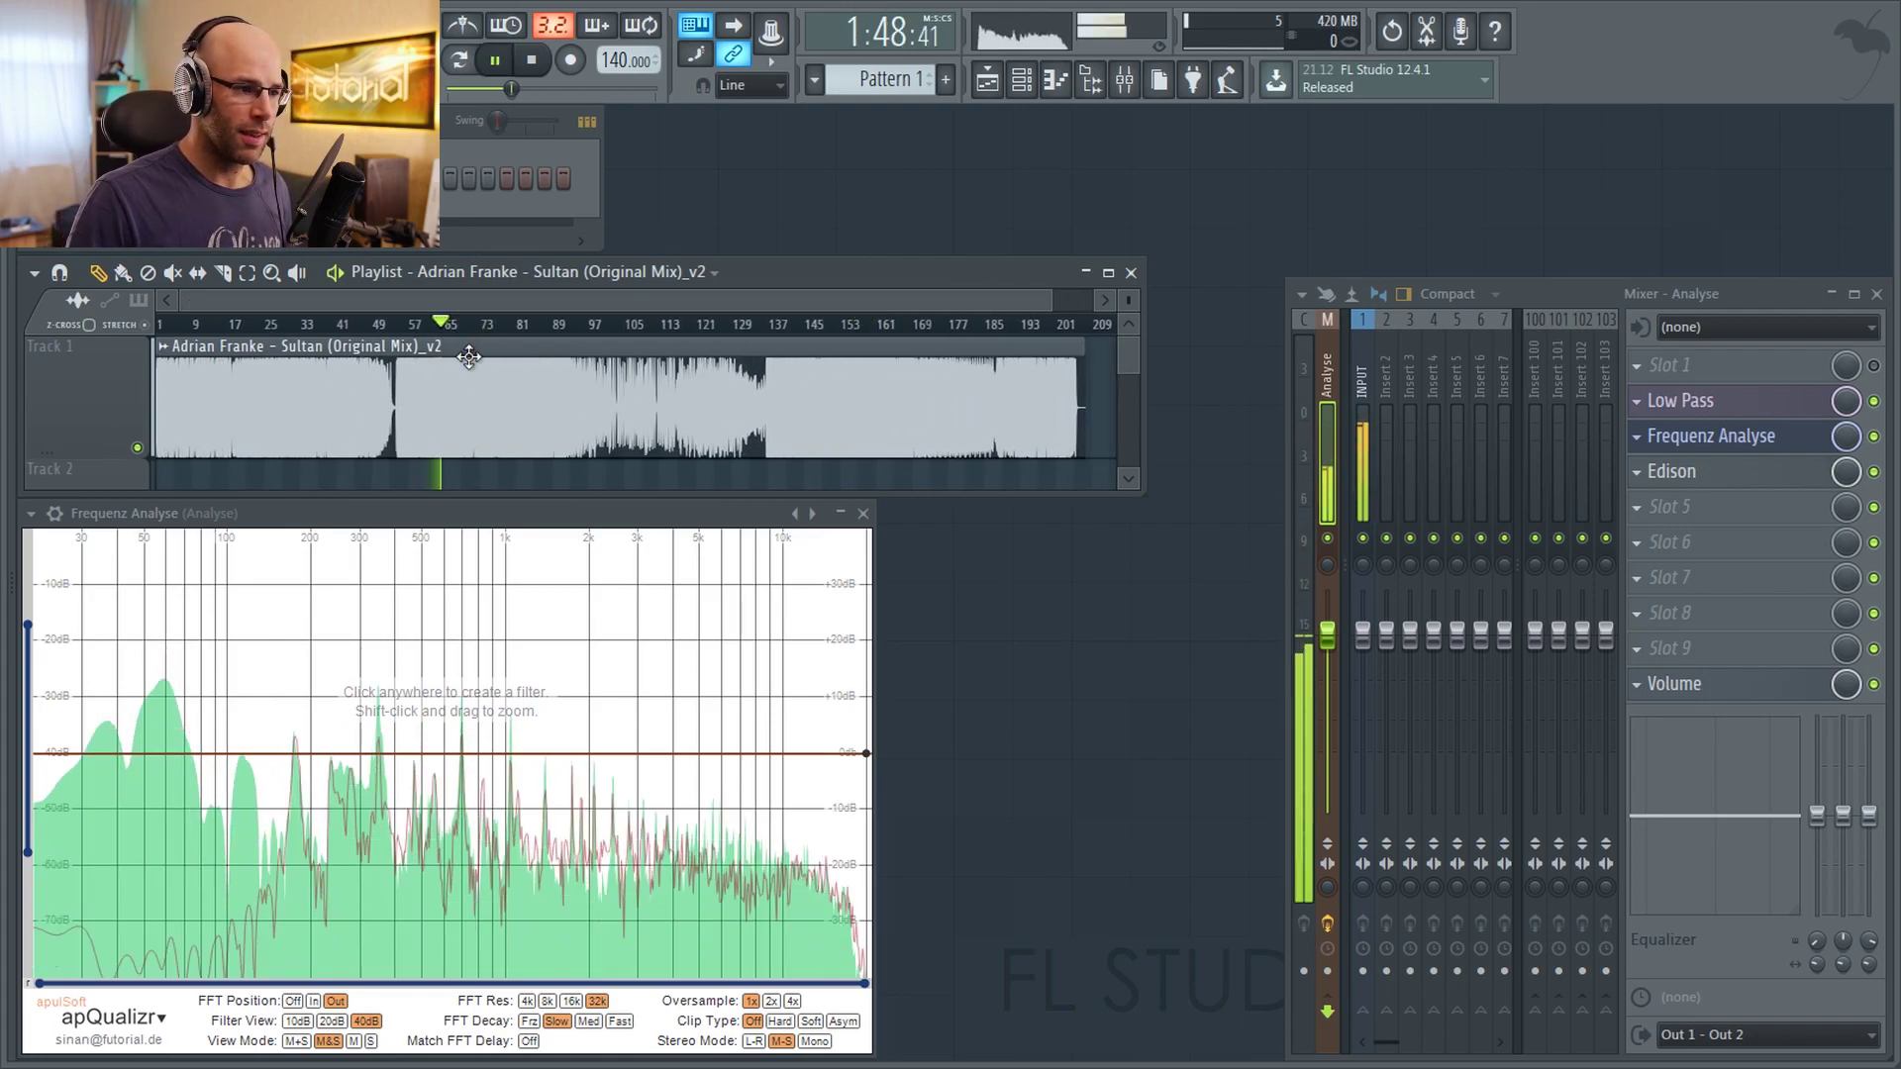
left_click(591, 335)
left_click(638, 336)
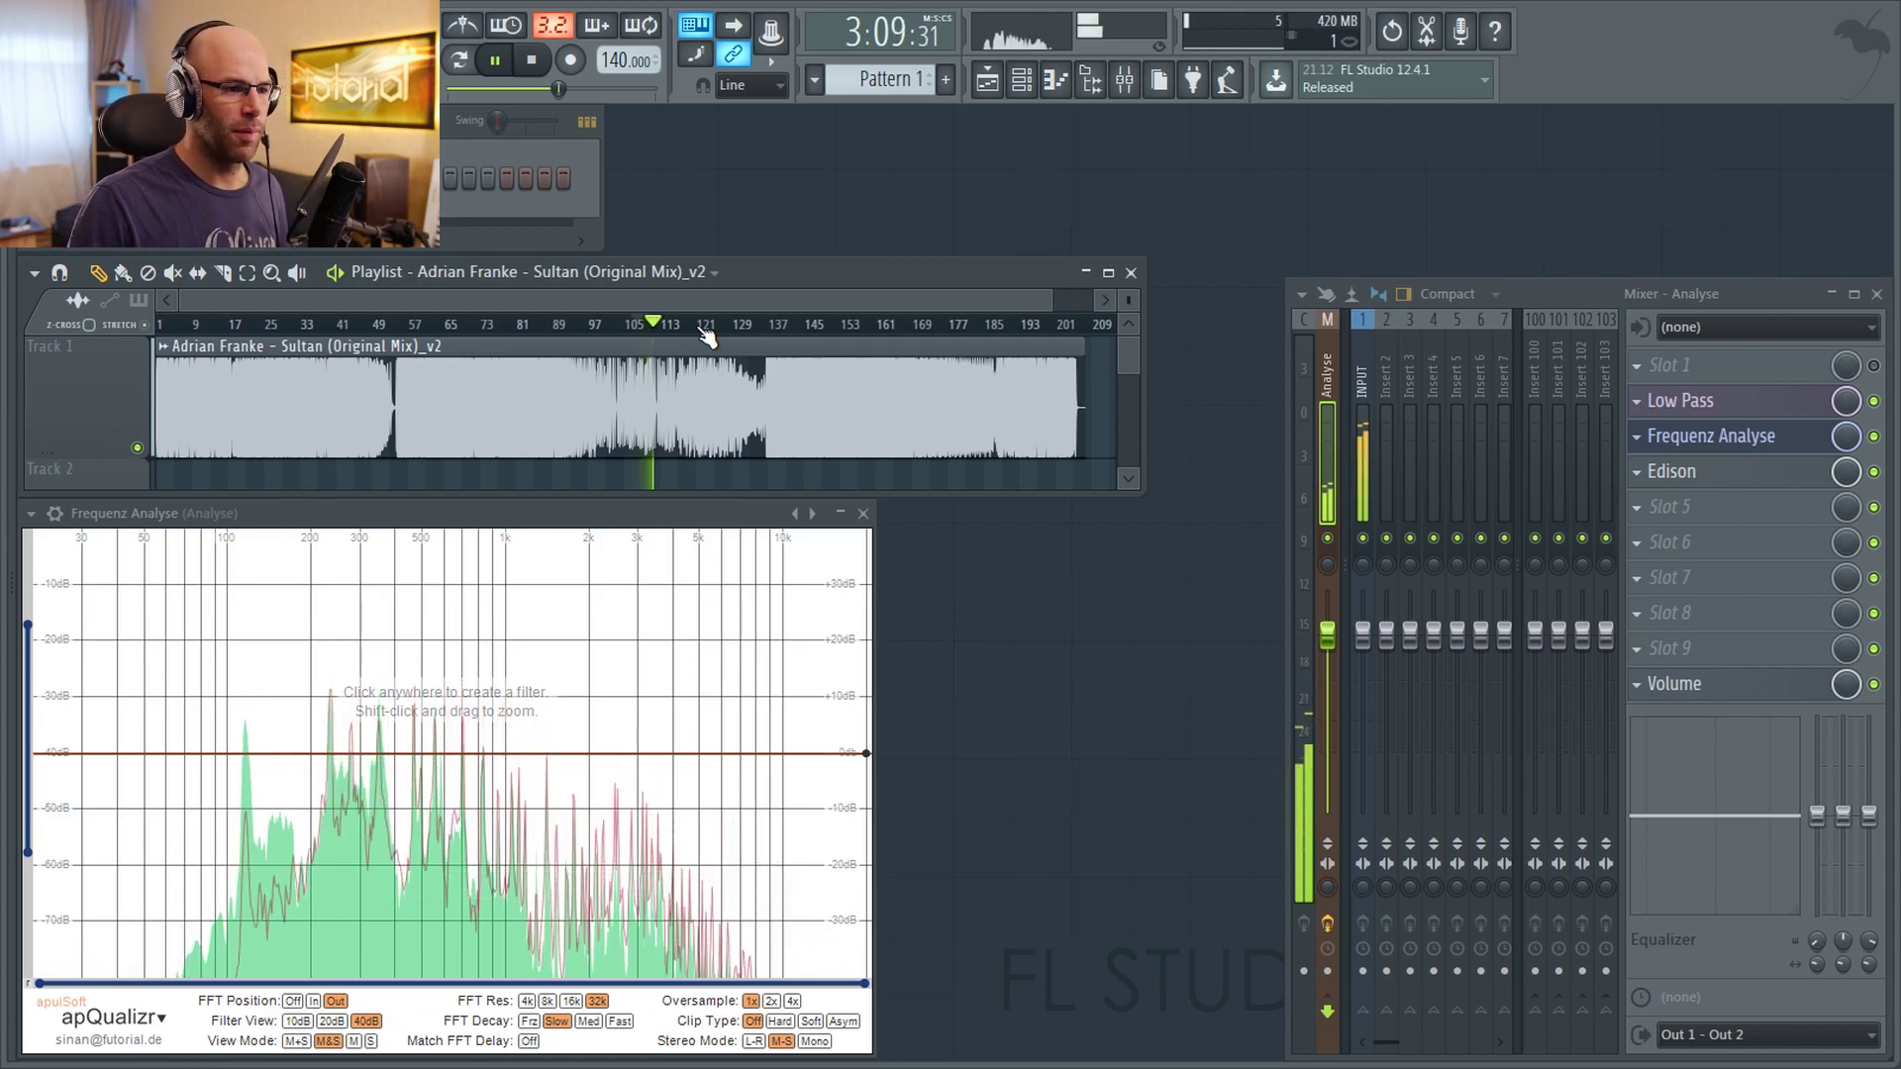
left_click(758, 334)
left_click(775, 335)
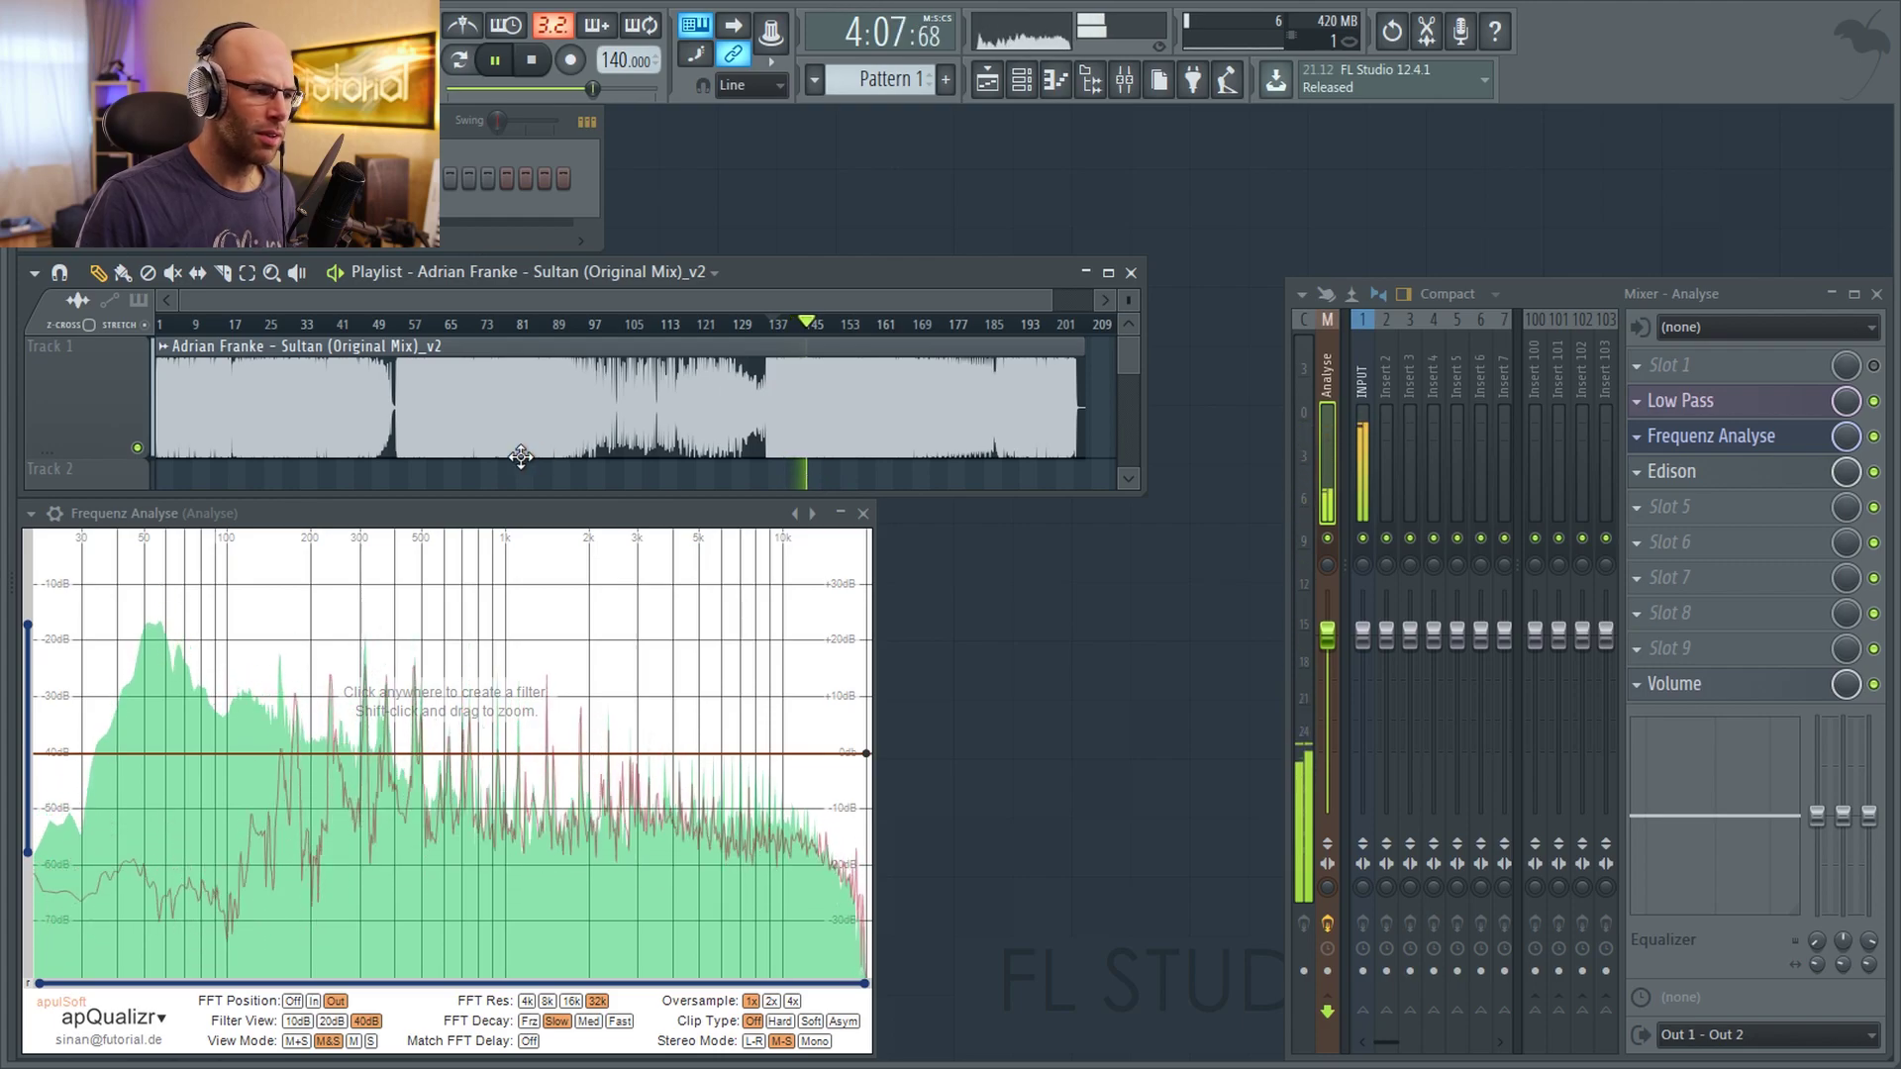
Stop playback and inspect the first drop's waveform up close around bar 58
scroll(537, 448, "up", 10, "ctrl")
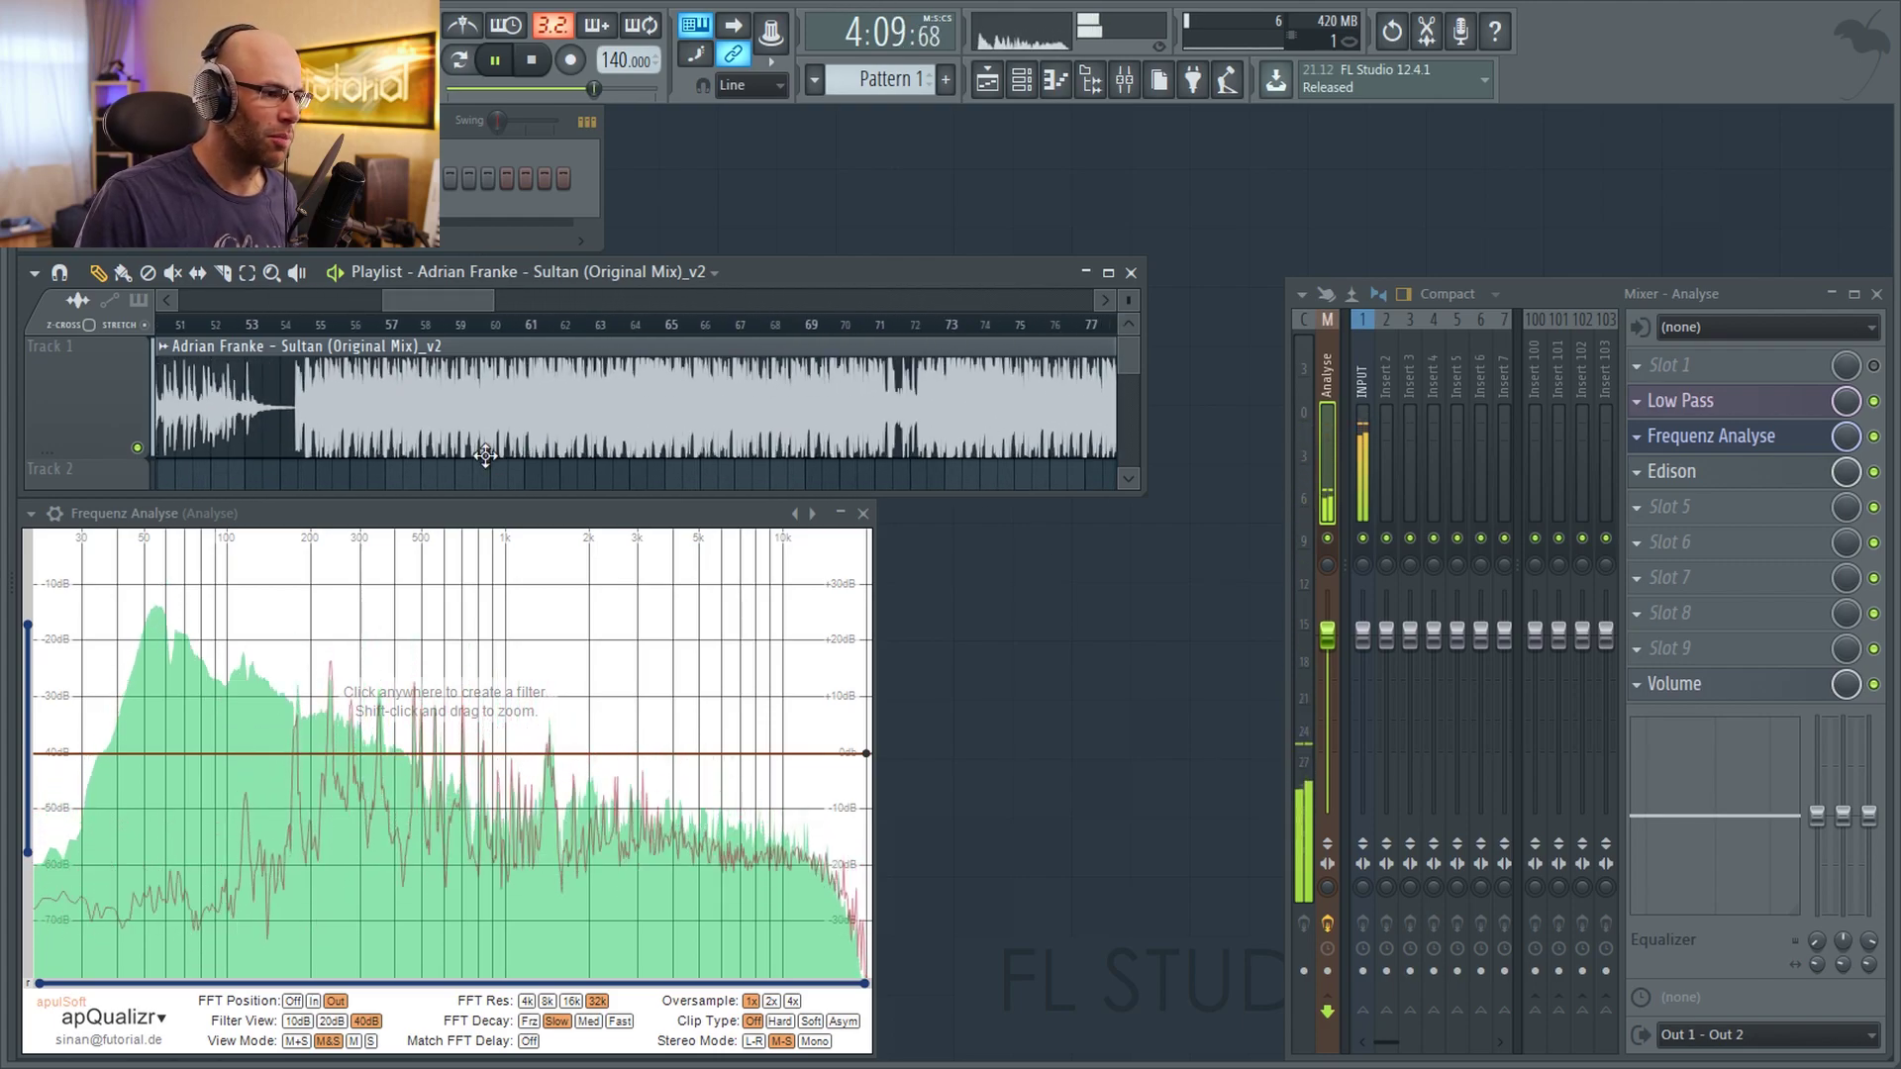
key("space")
scroll(656, 414, "up", 3, "ctrl")
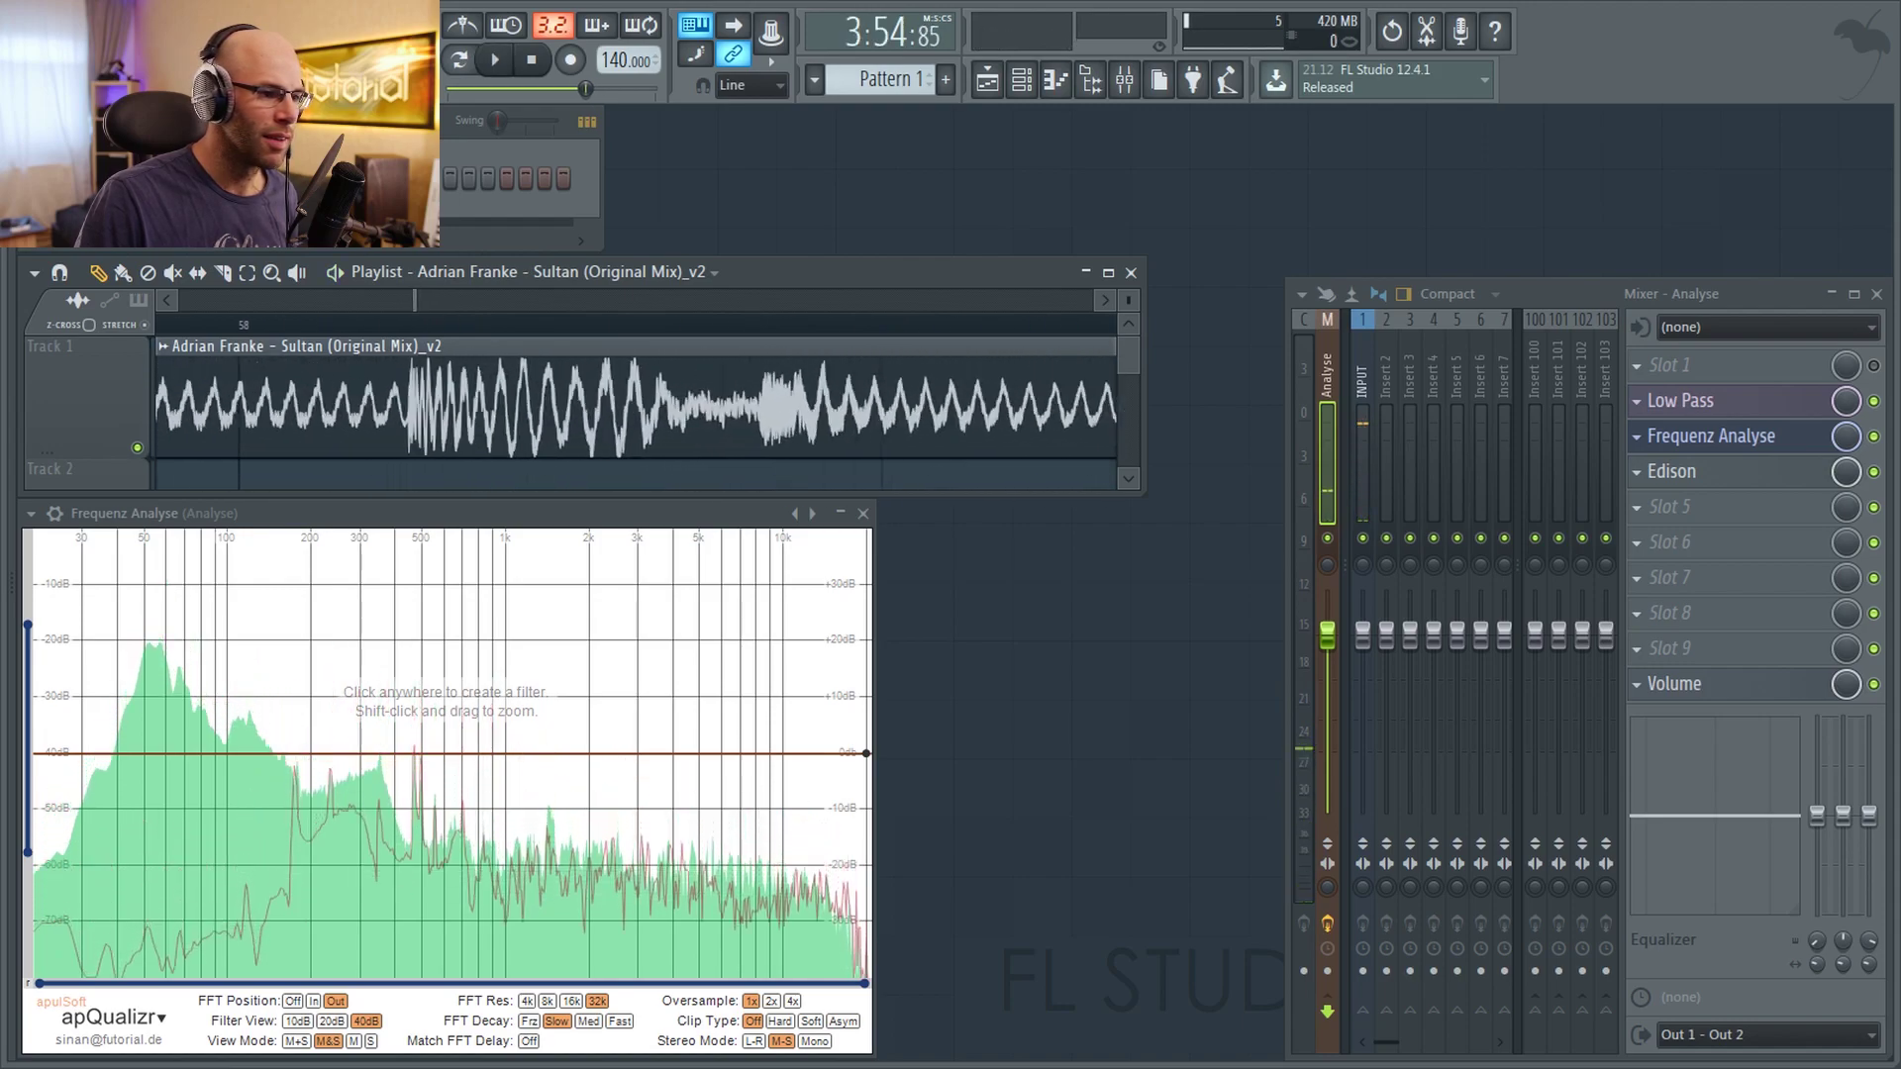
scroll(655, 414, "down", 8, "ctrl")
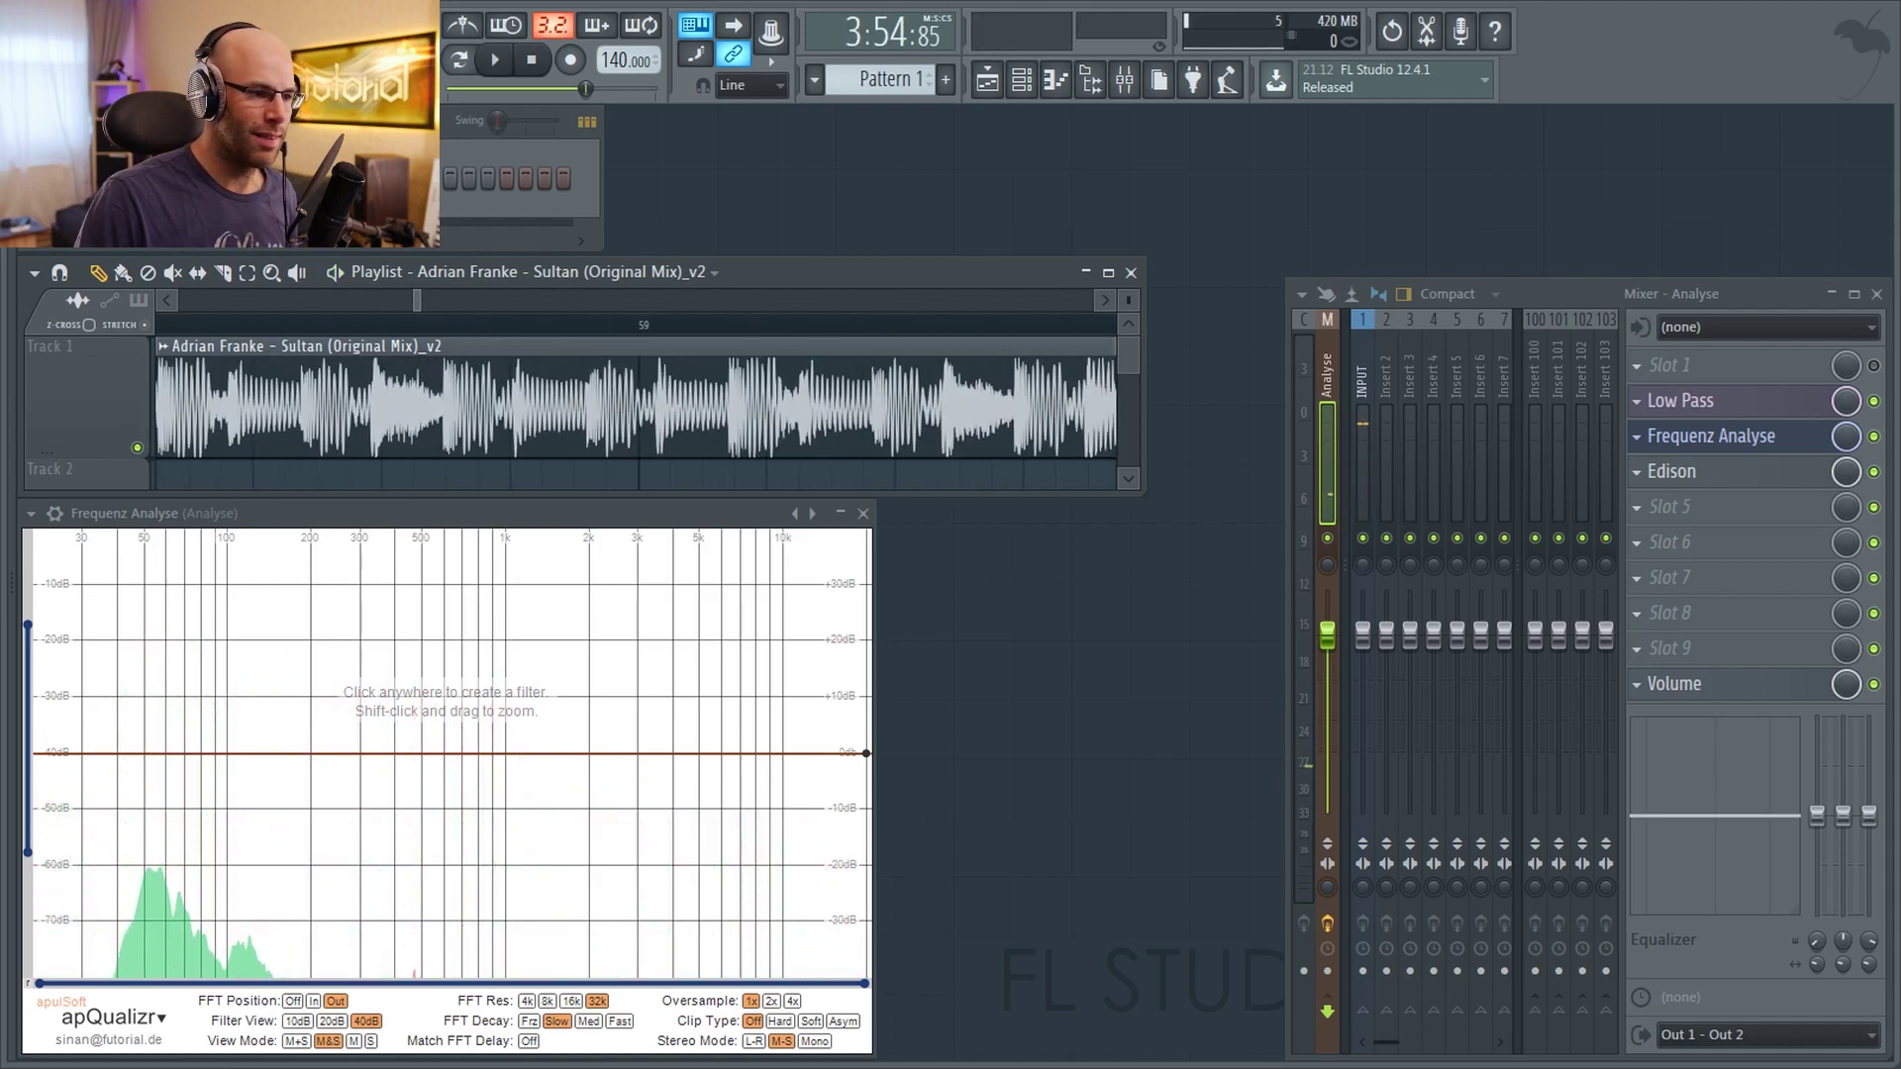
scroll(658, 416, "down", 4, "ctrl")
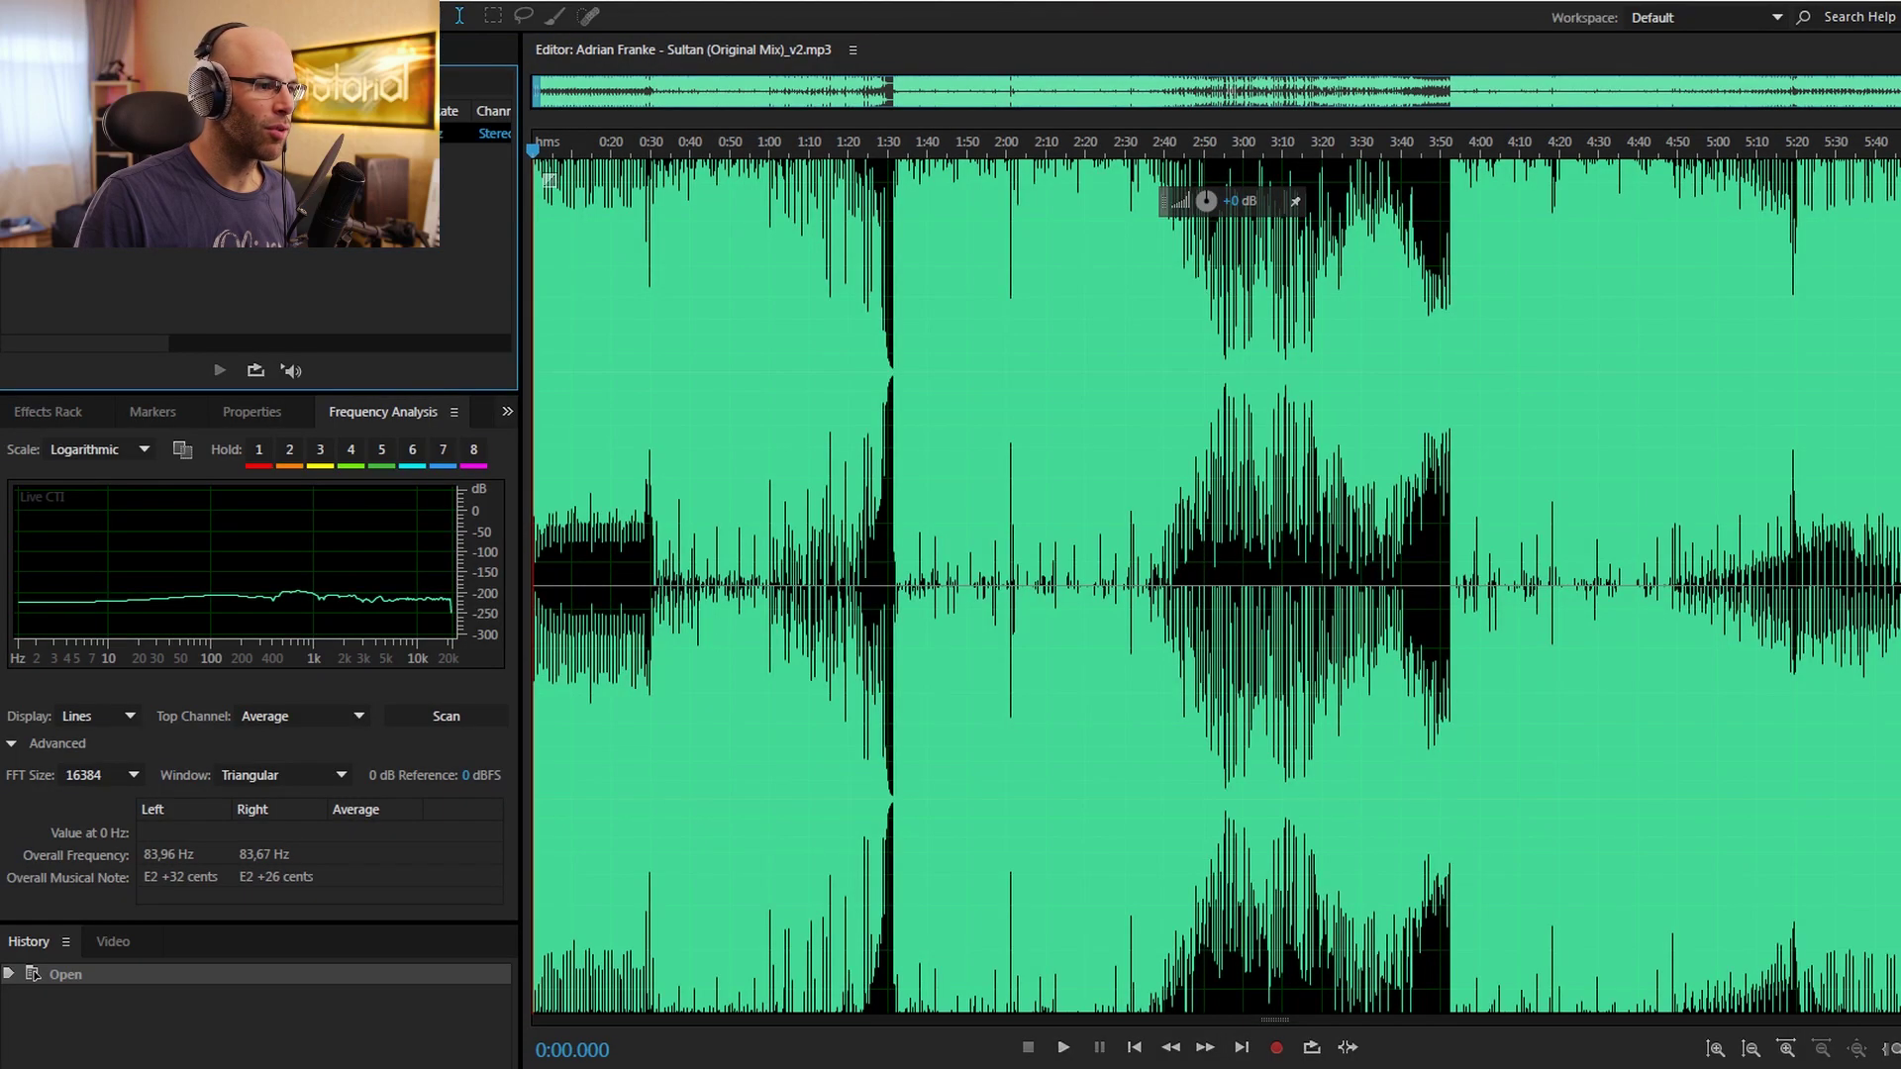
In Adobe Audition, move the playhead to about 1:17 and narrow the Frequency Analysis graph to its audible low-to-high range and 0 to -120 dB
left_click(838, 716)
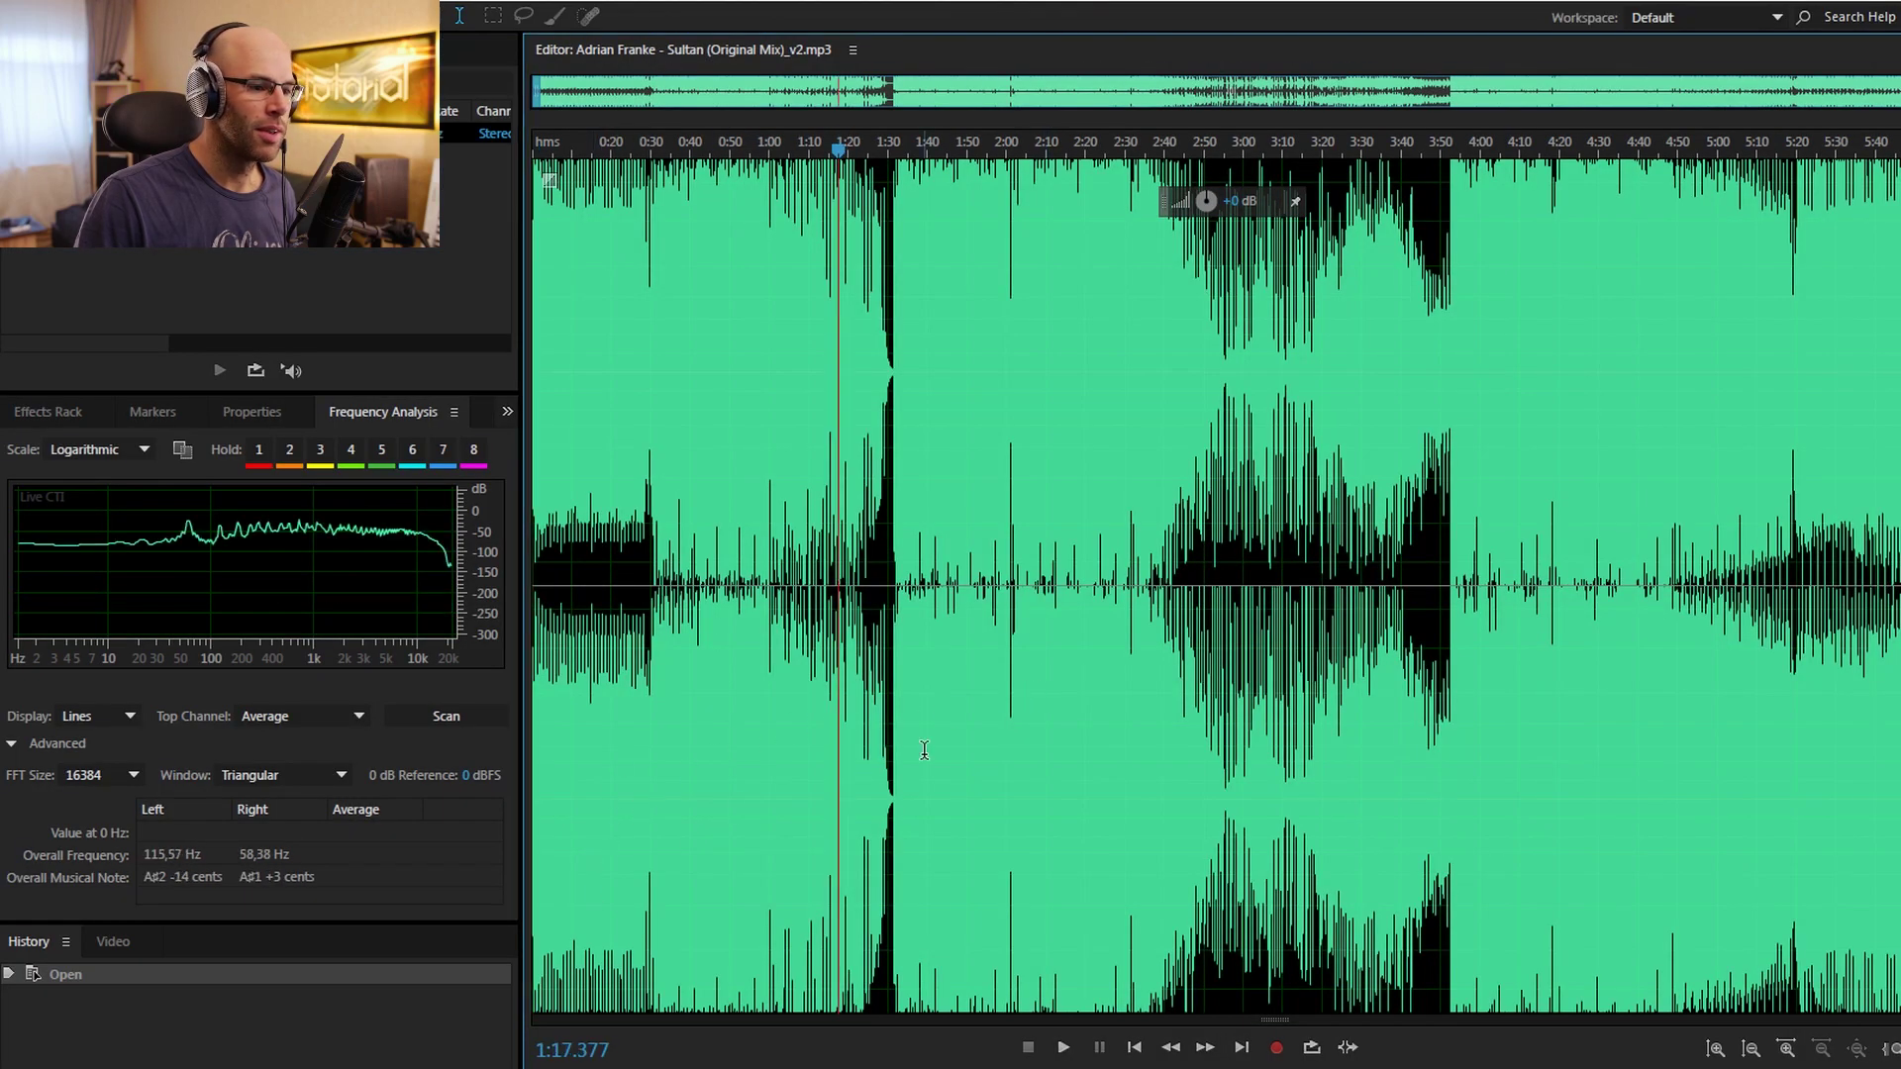
left_click_drag(463, 504, 462, 503)
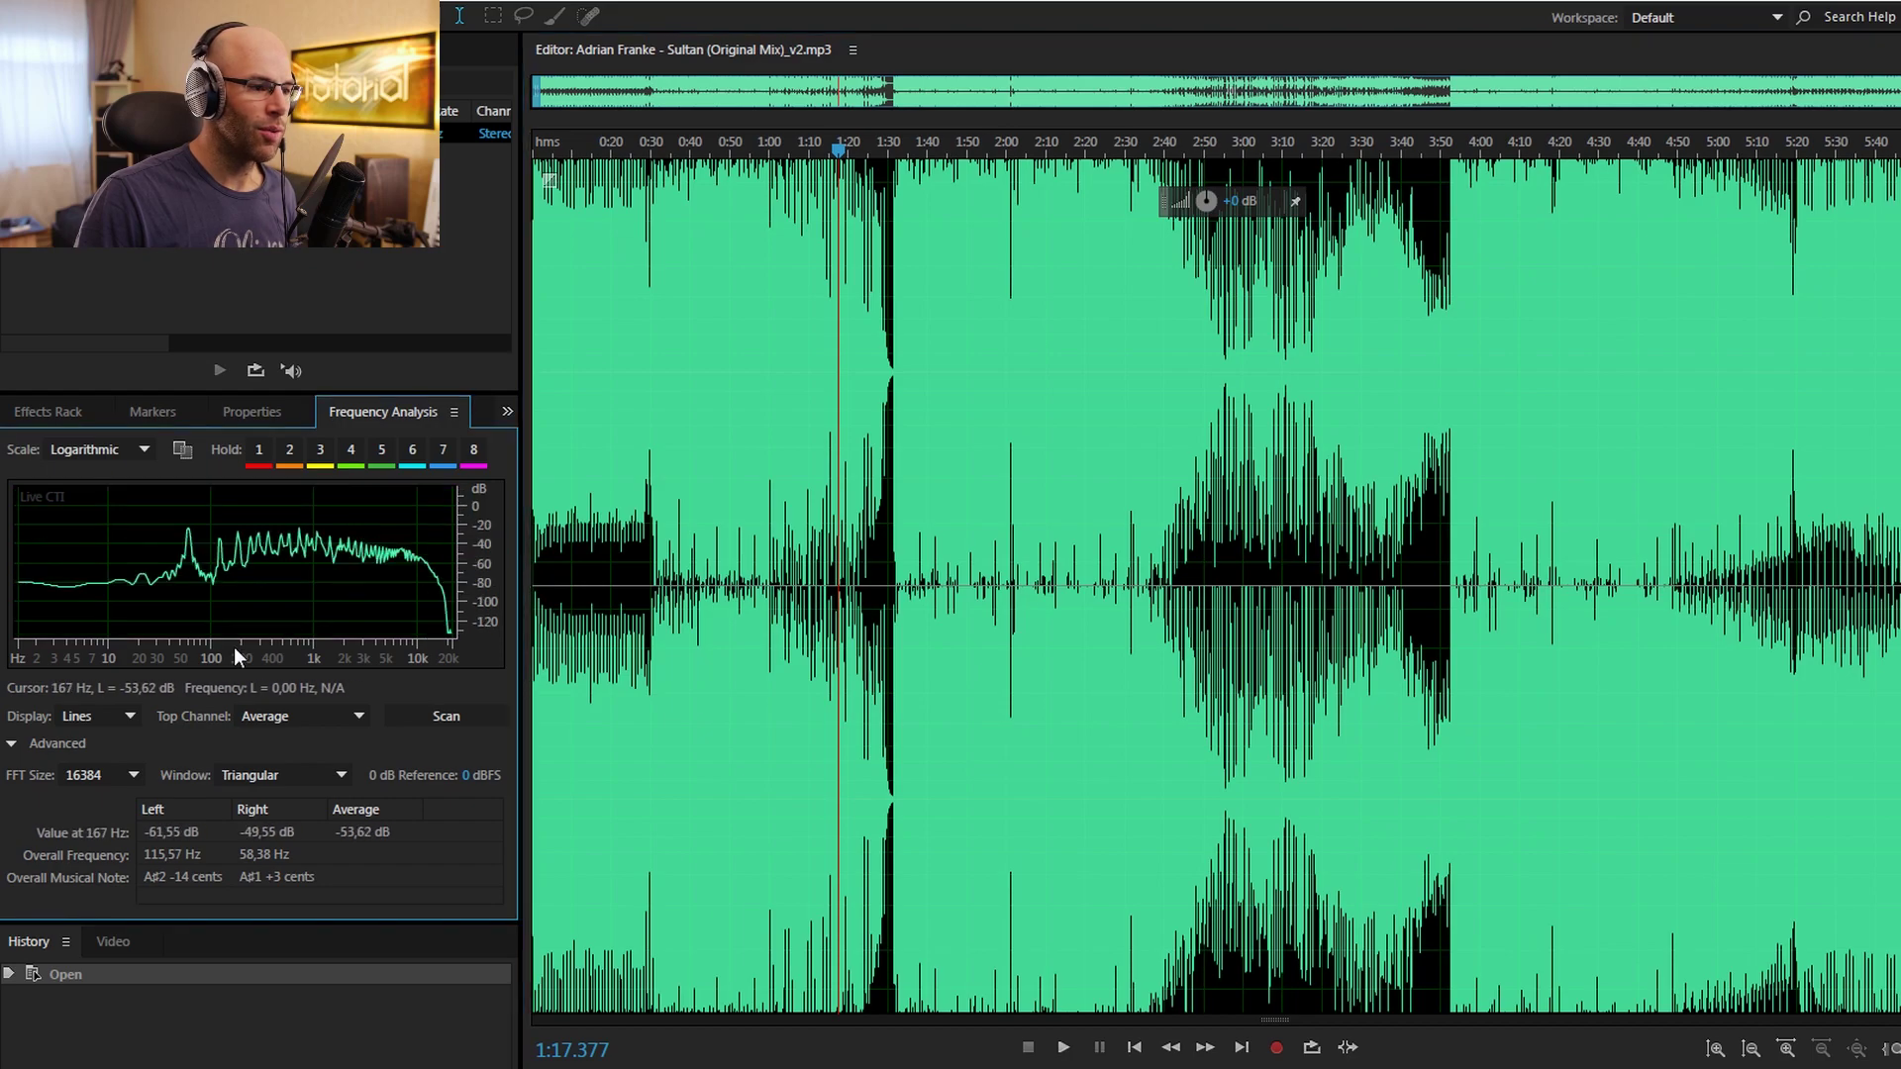
left_click_drag(172, 657, 467, 659)
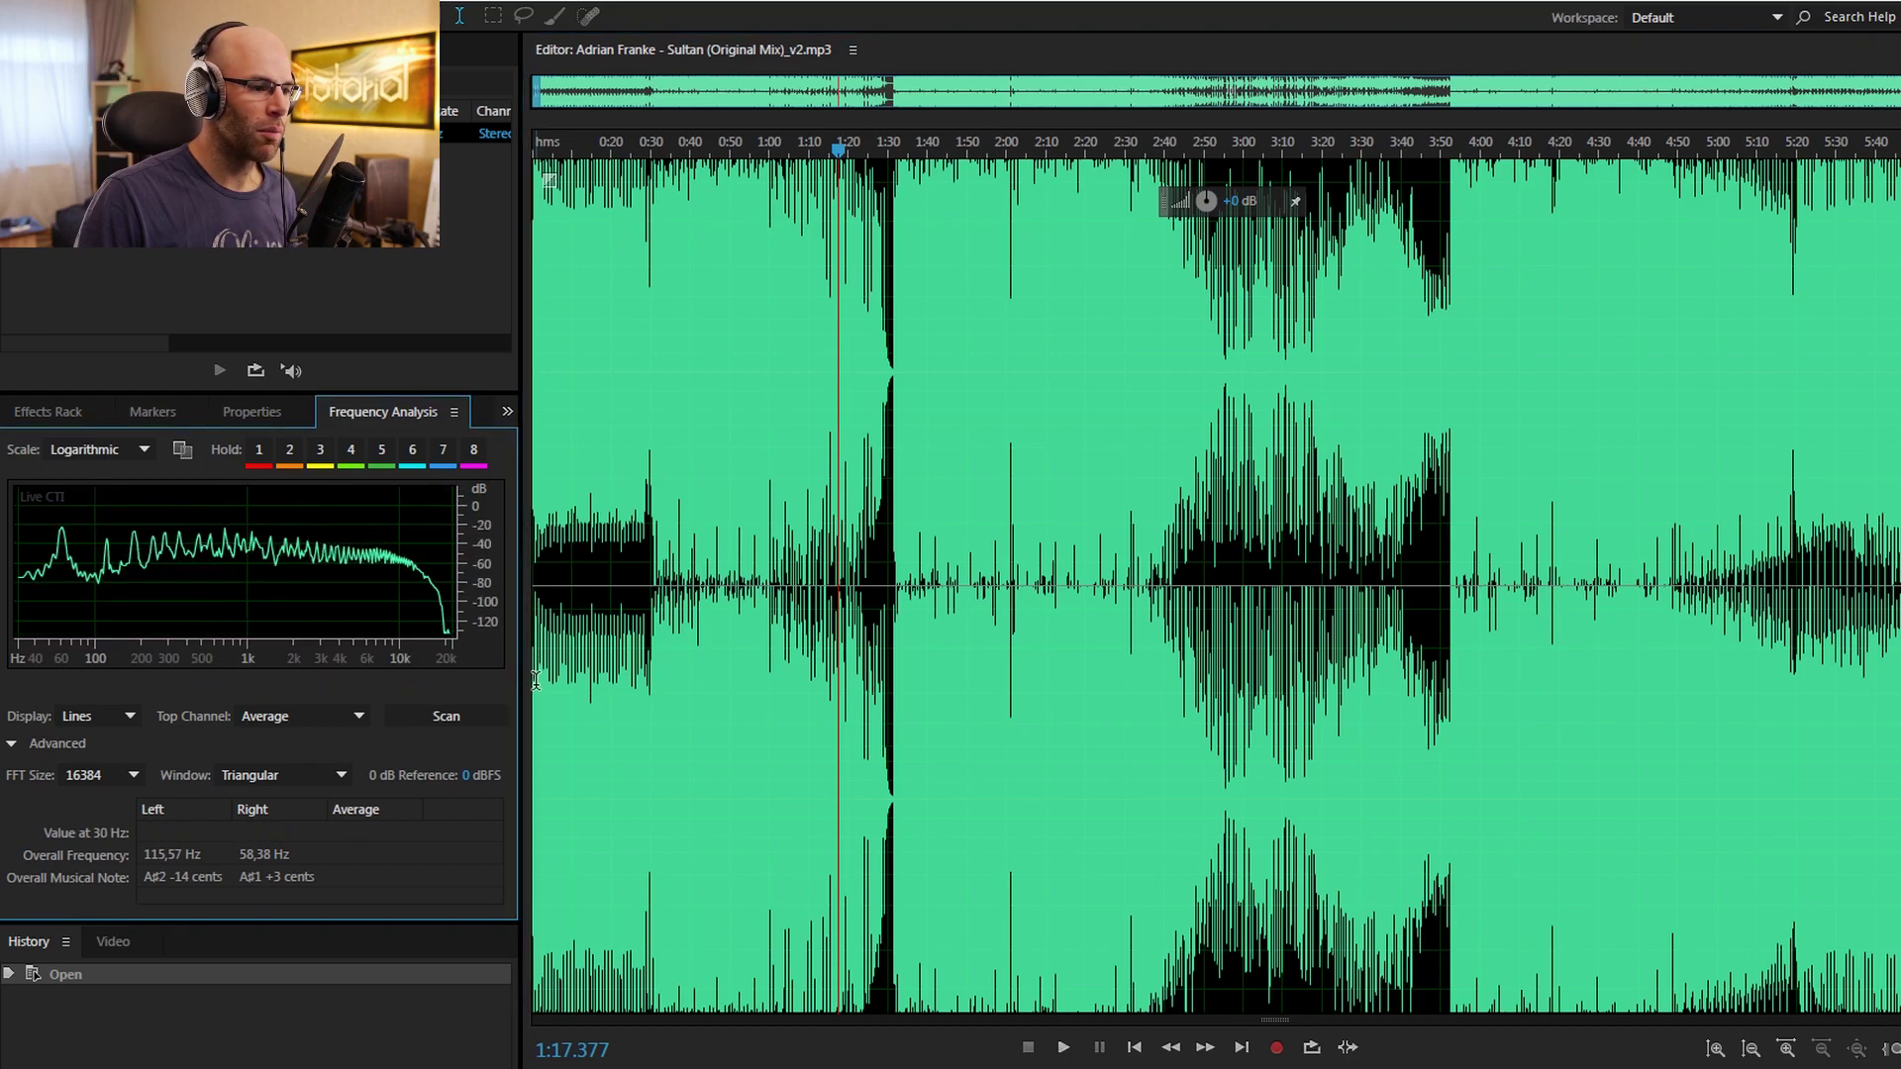
Examine the frequency spectrum at several points of the first drop, the breakdown's end and the second drop
left_click(1113, 656)
left_click(1387, 679)
left_click(1432, 668)
left_click(1472, 658)
scroll(1553, 656, "up", 5)
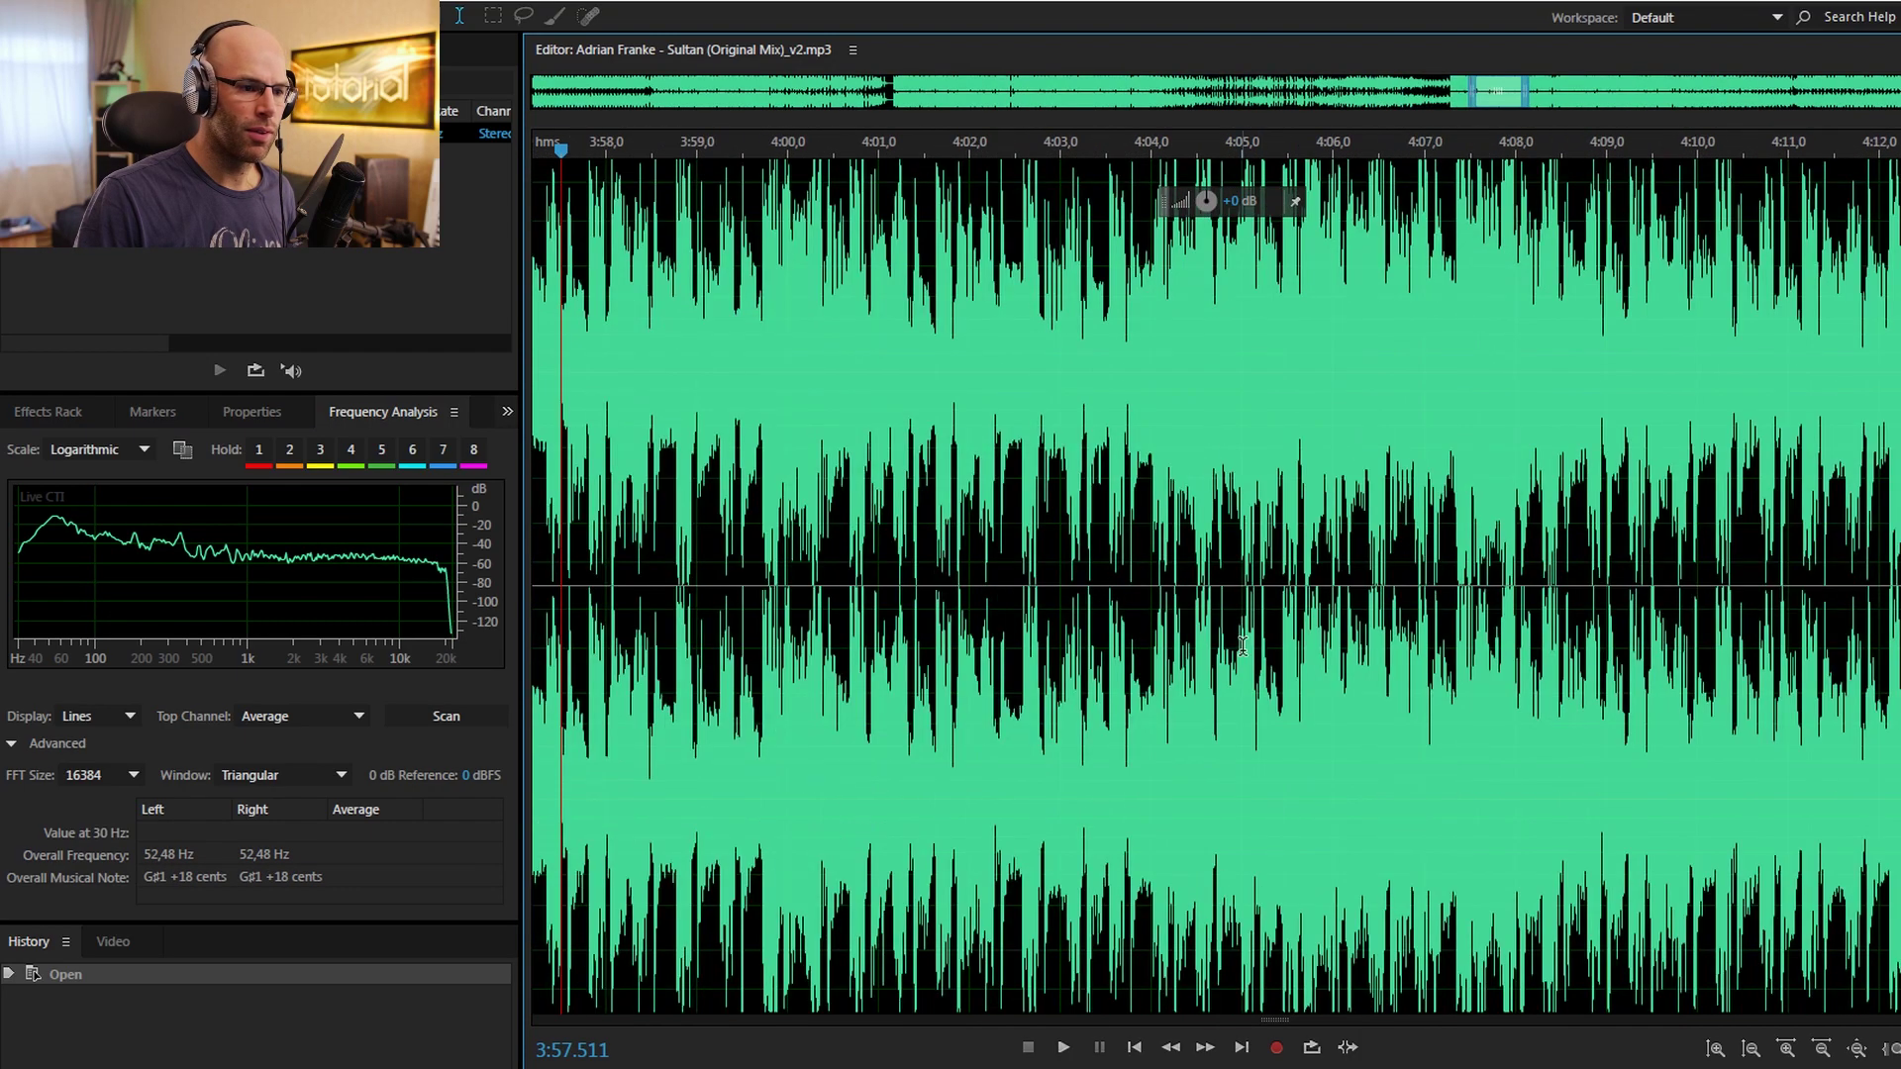
scroll(1210, 625, "down", 5)
scroll(1209, 626, "down", 1)
Select the second drop's passage from 4:20 to about 4:46 and open Amplitude Statistics for it
left_click_drag(1569, 627, 1561, 582)
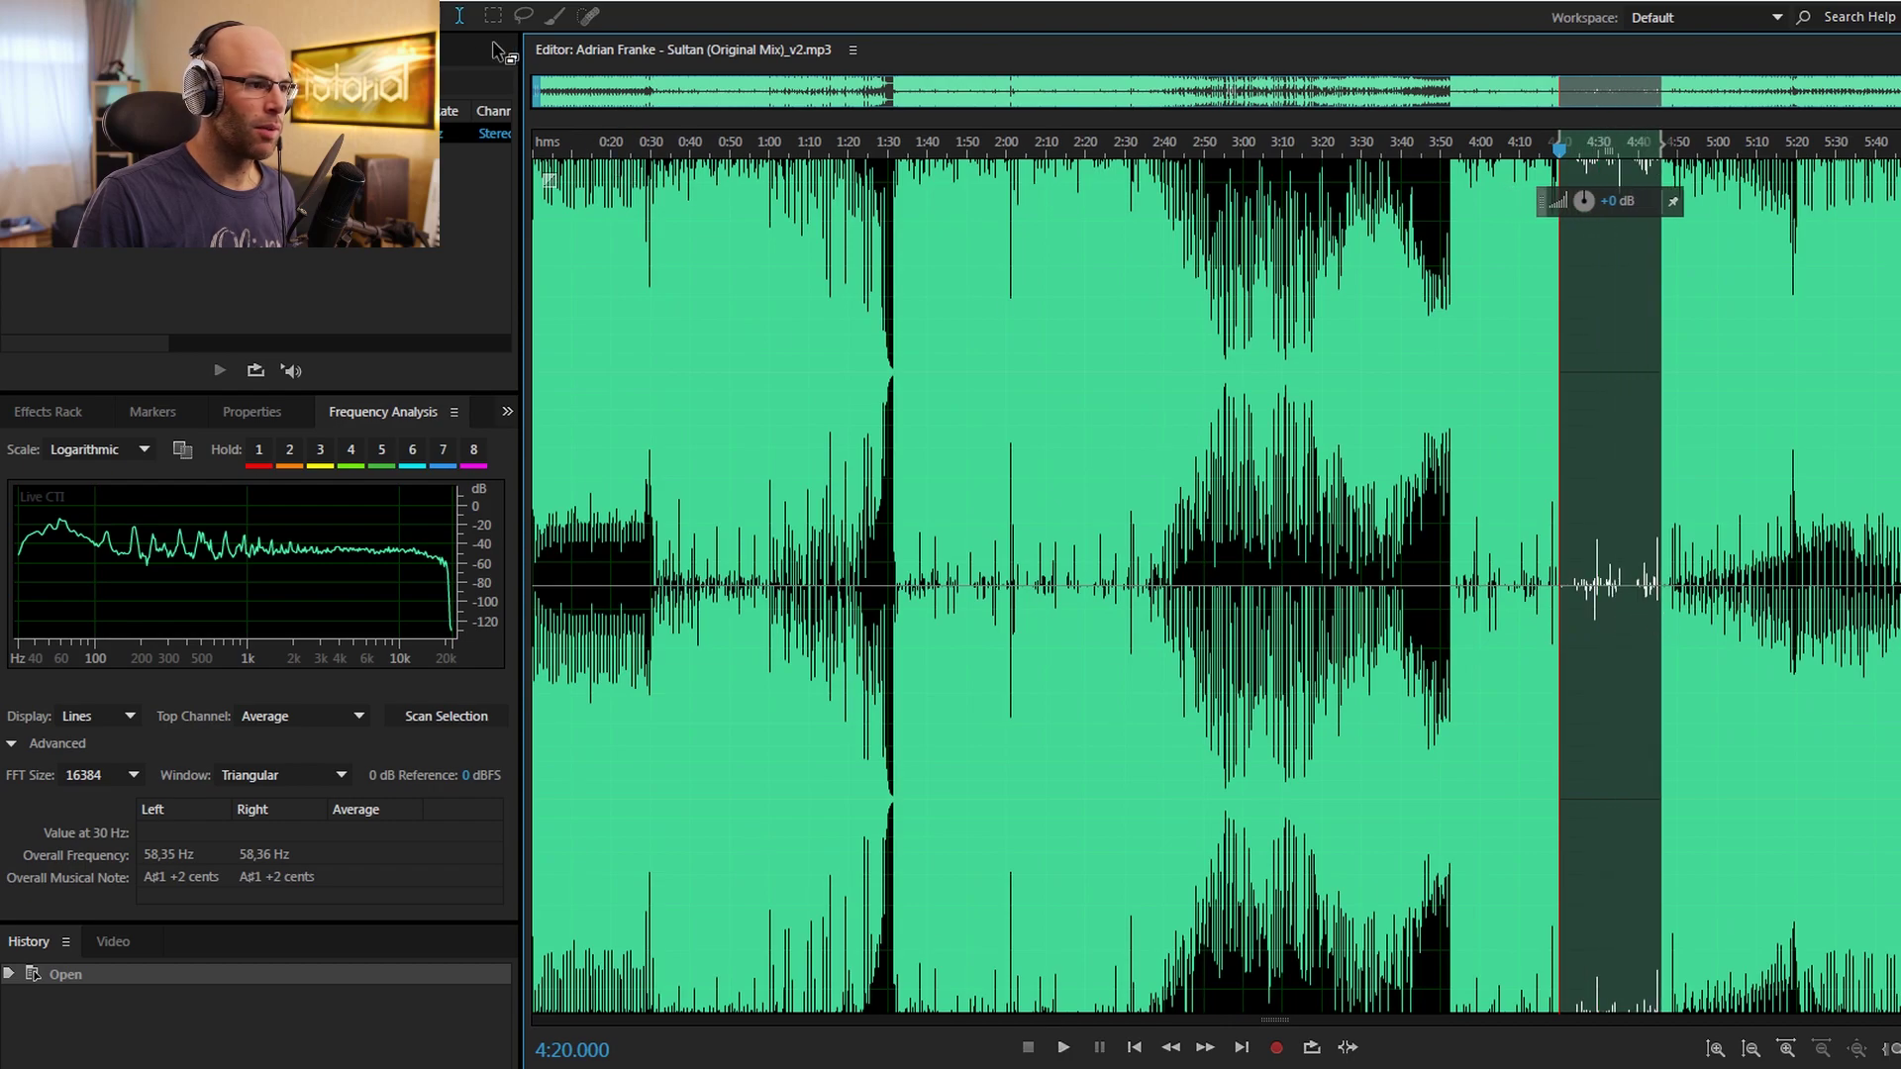
left_click(396, 0)
left_click(467, 79)
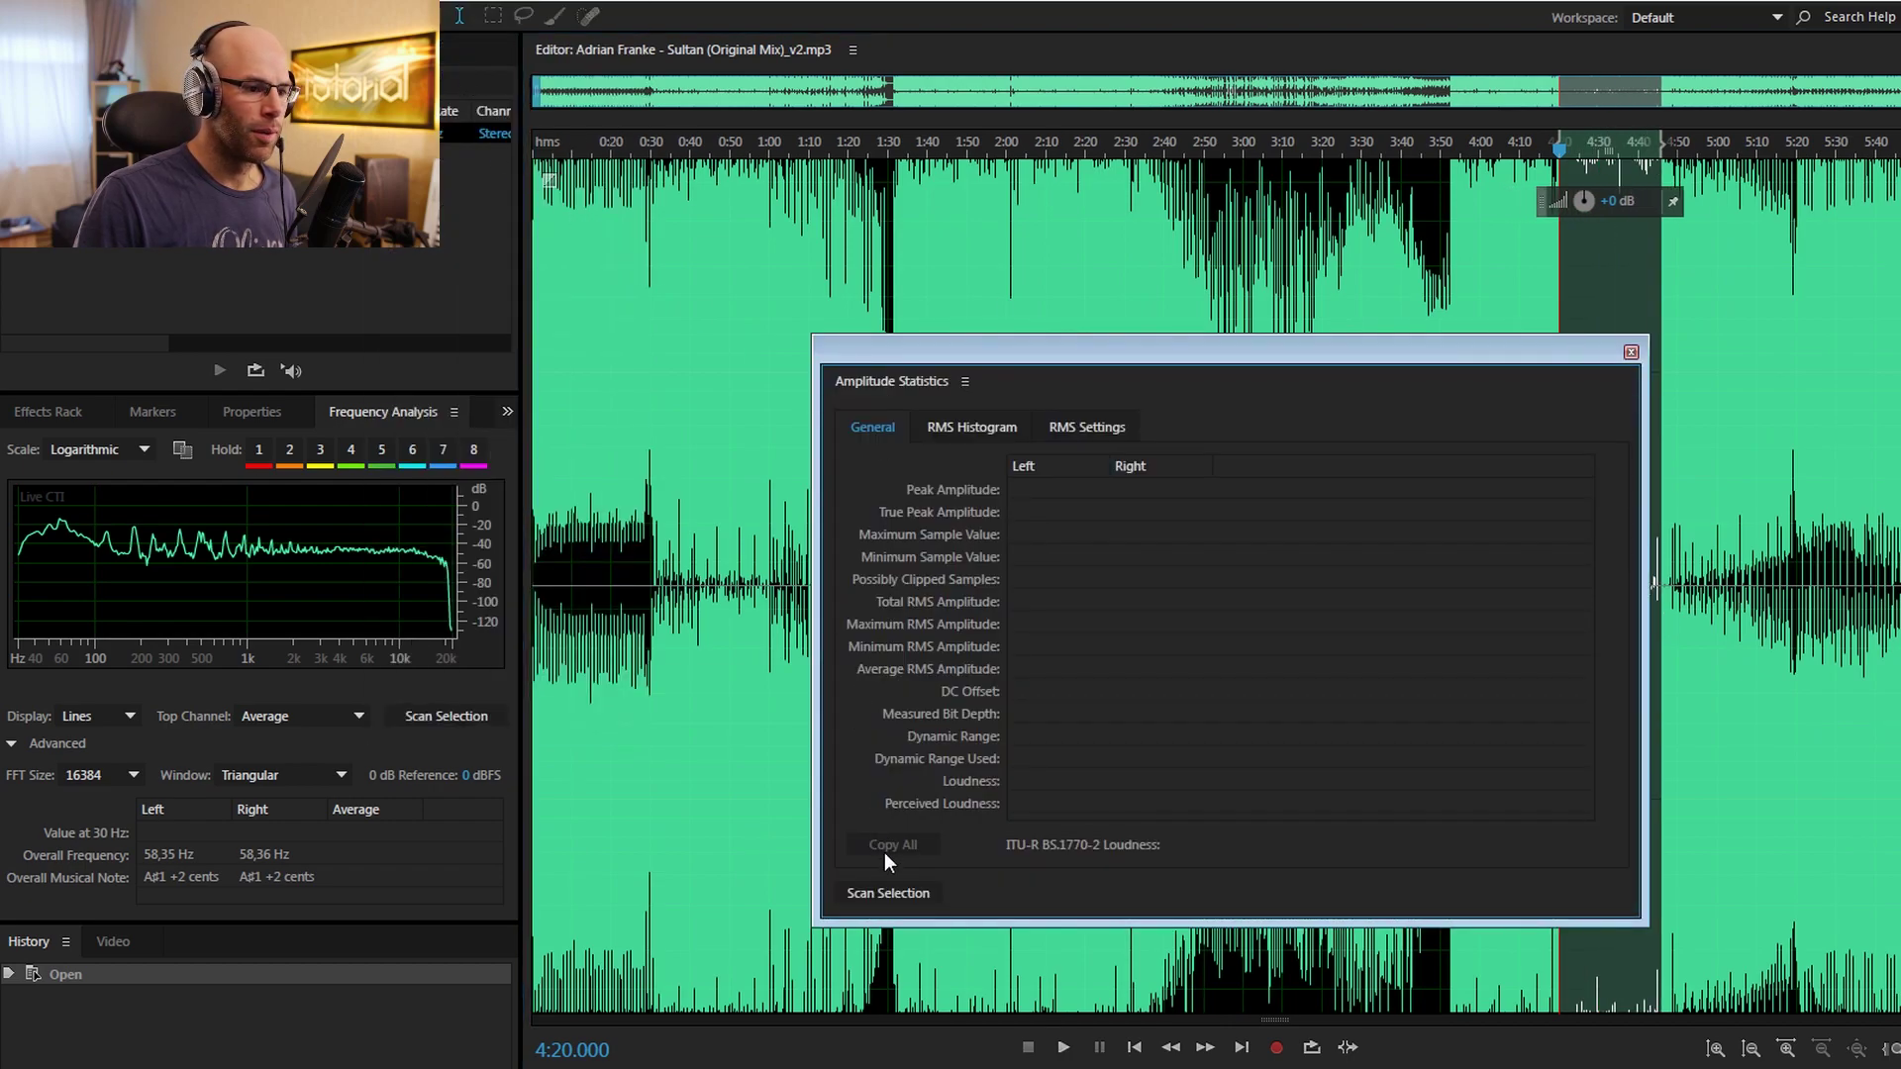
Scan the selected passage's amplitude statistics and close the statistics window
left_click(891, 888)
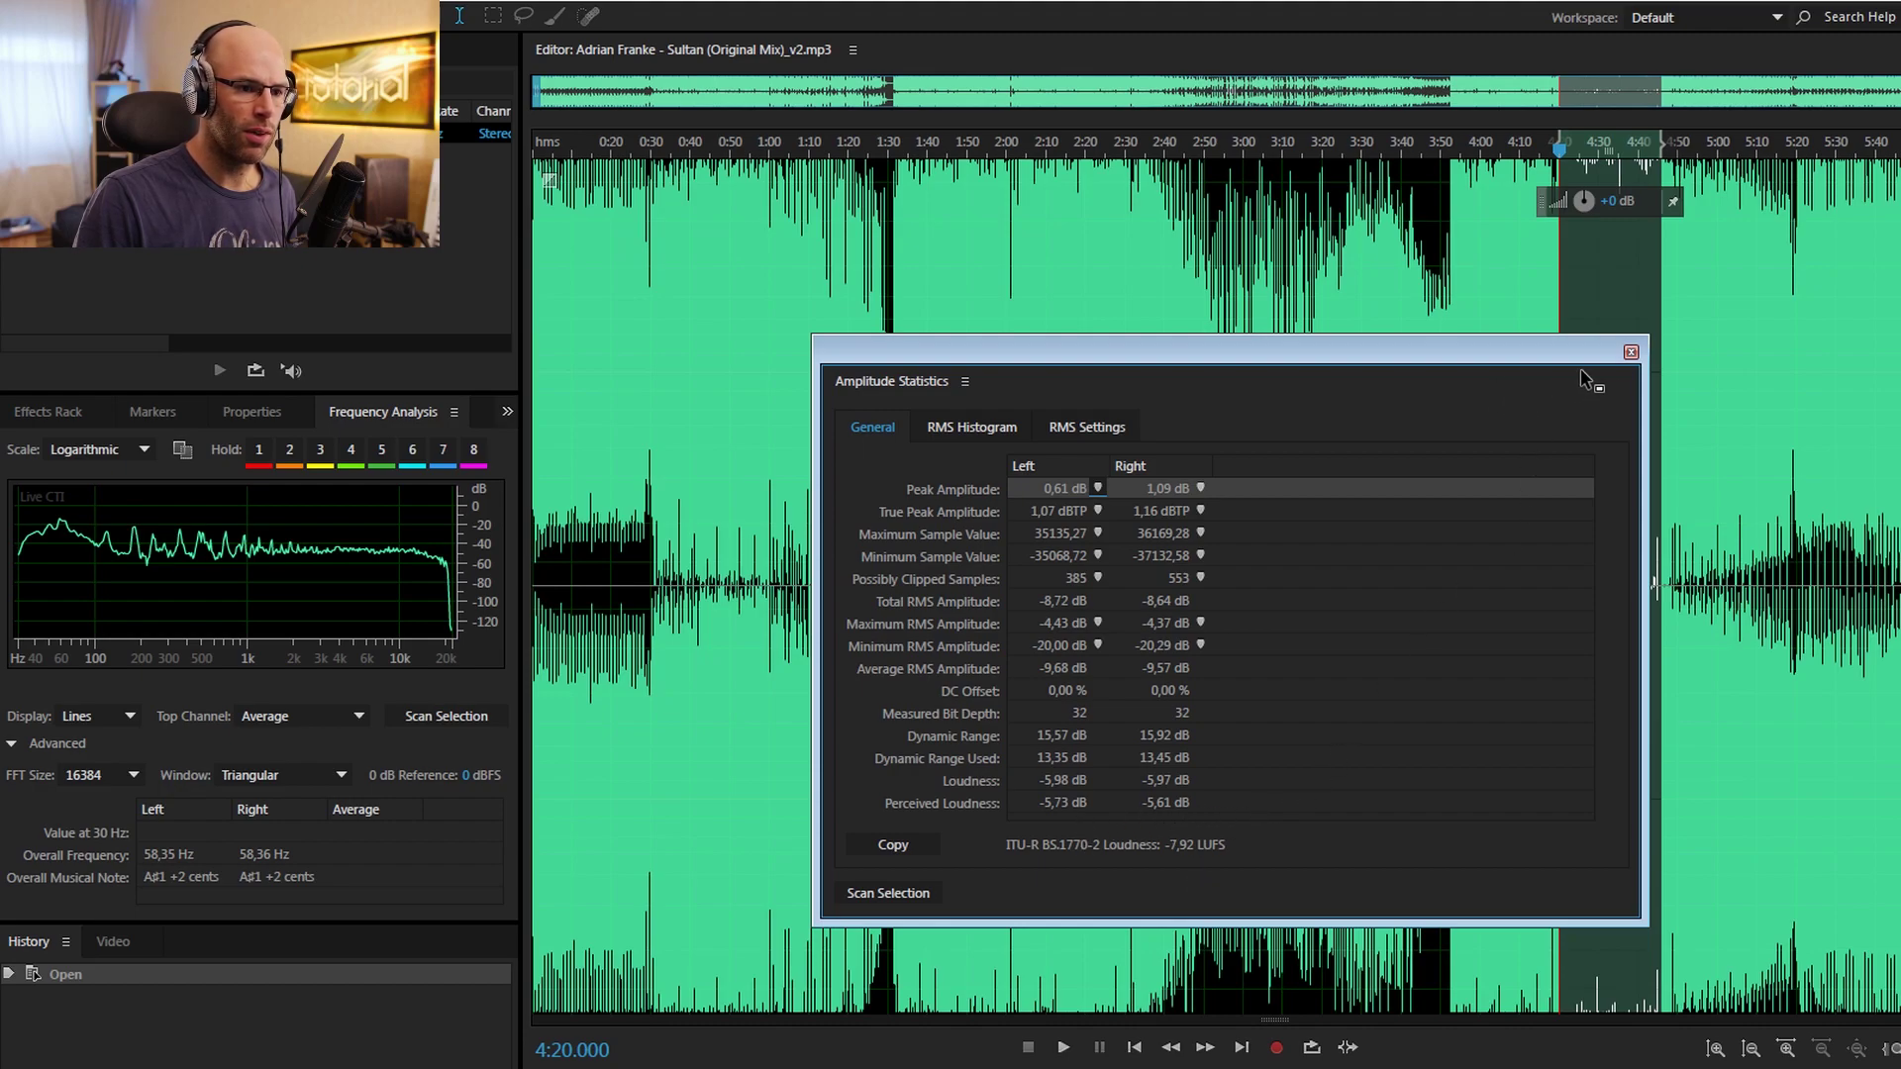
left_click(1630, 354)
Place the playhead in the first drop and inspect the kick's waveform up close around 2:06.95
left_click(1031, 455)
scroll(1033, 468, "up", 5)
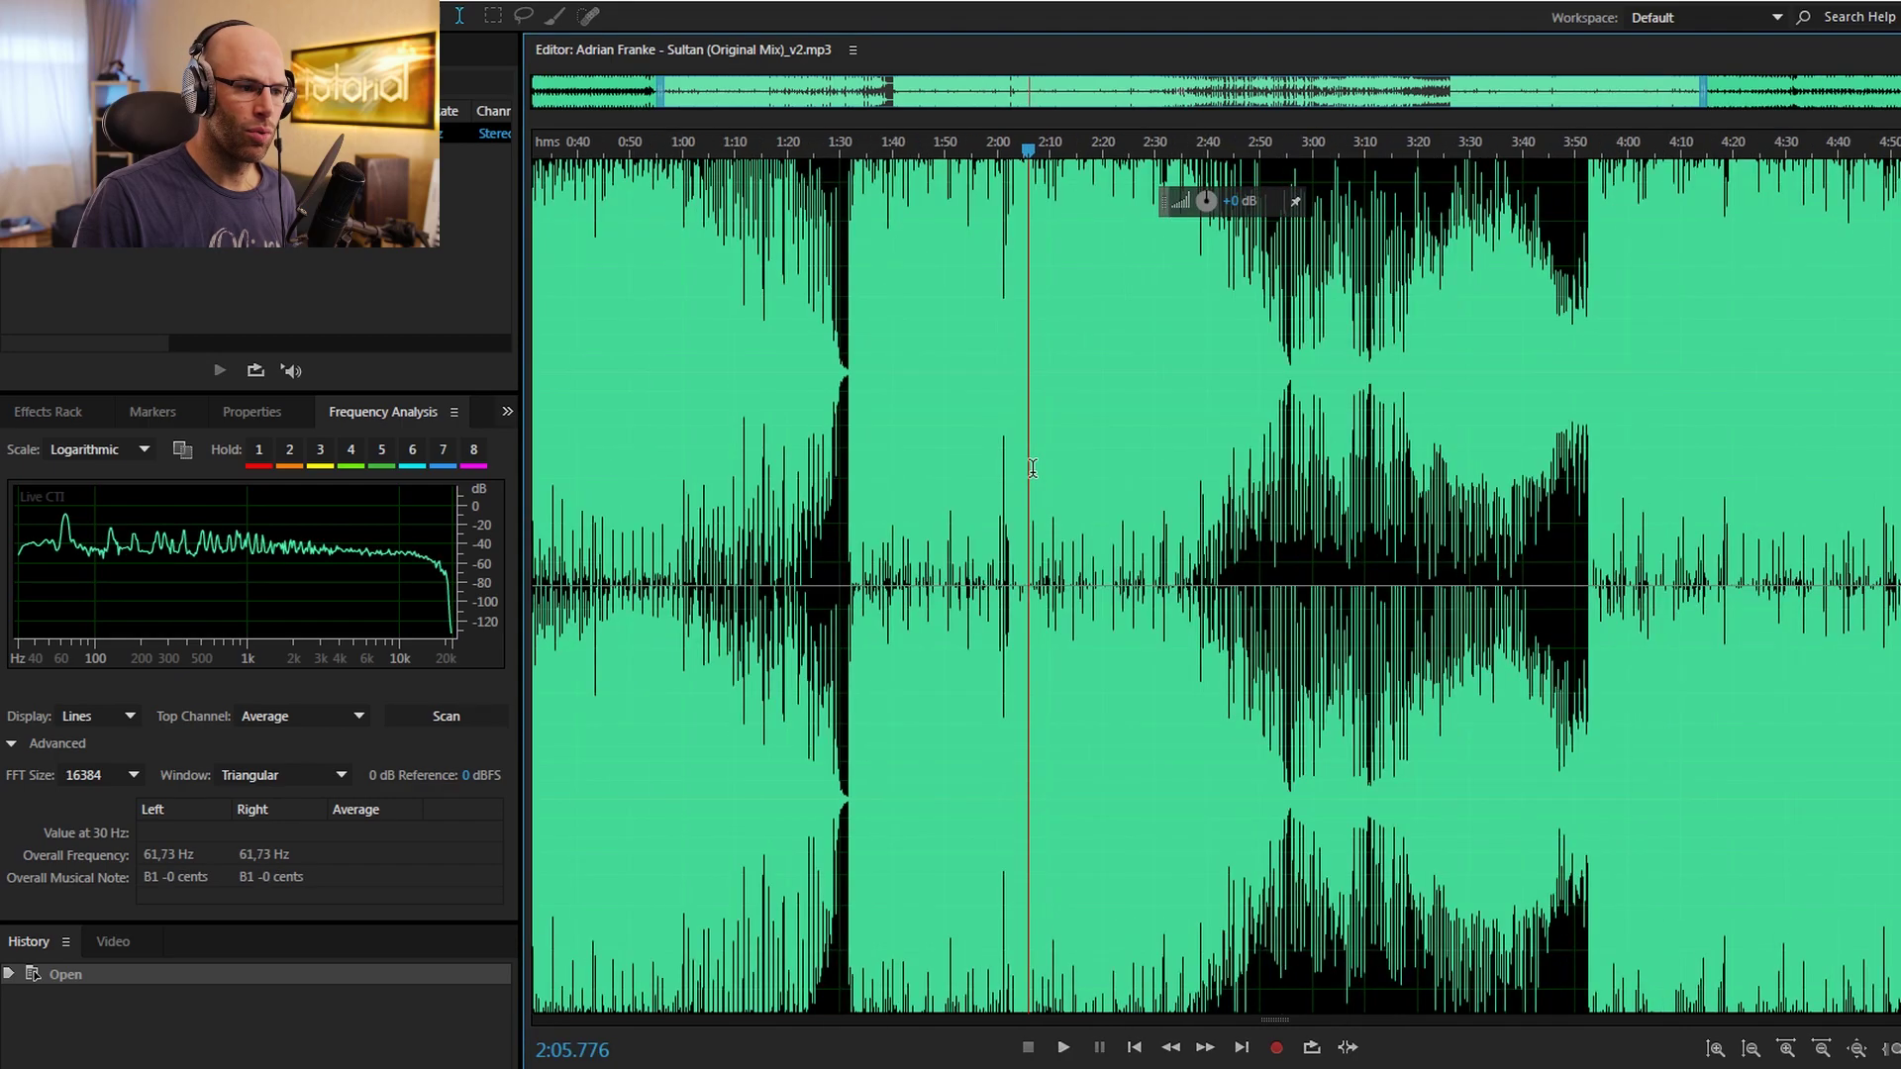
scroll(1032, 468, "up", 10)
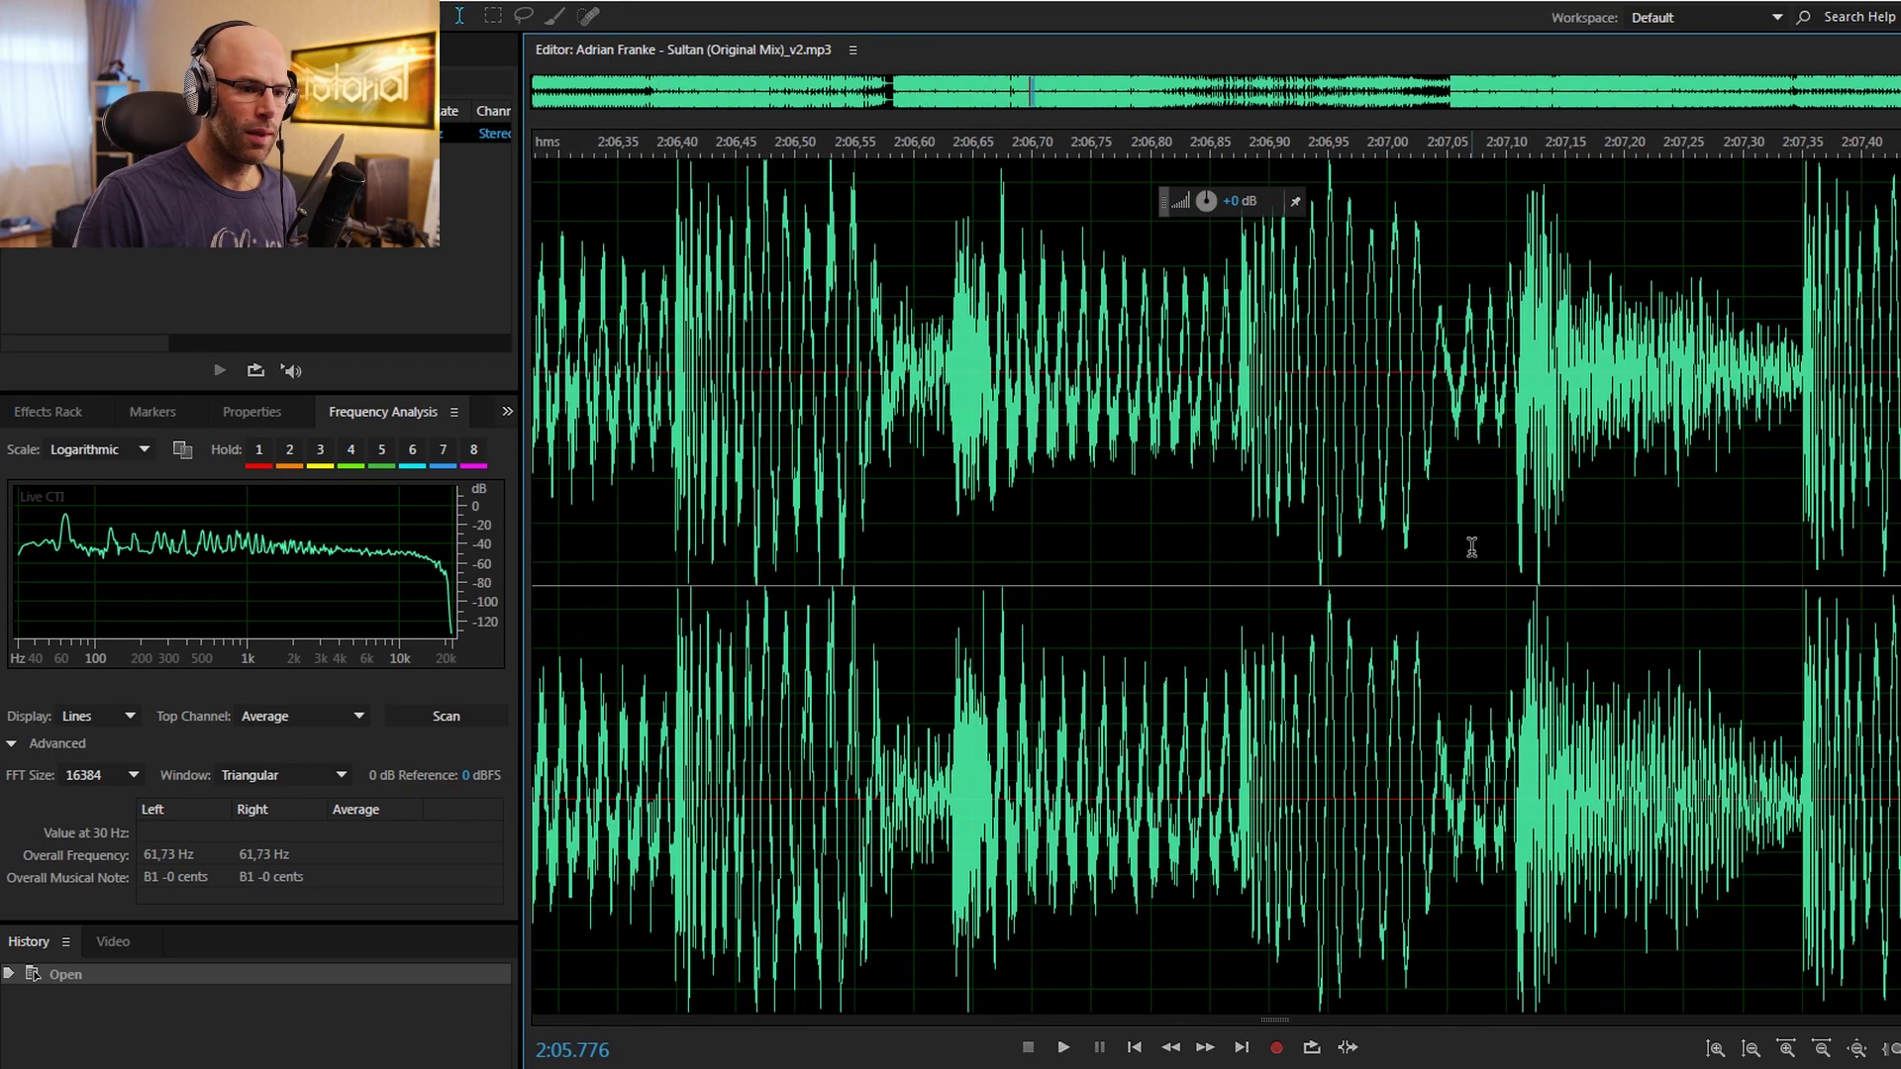
scroll(1362, 568, "down", 4)
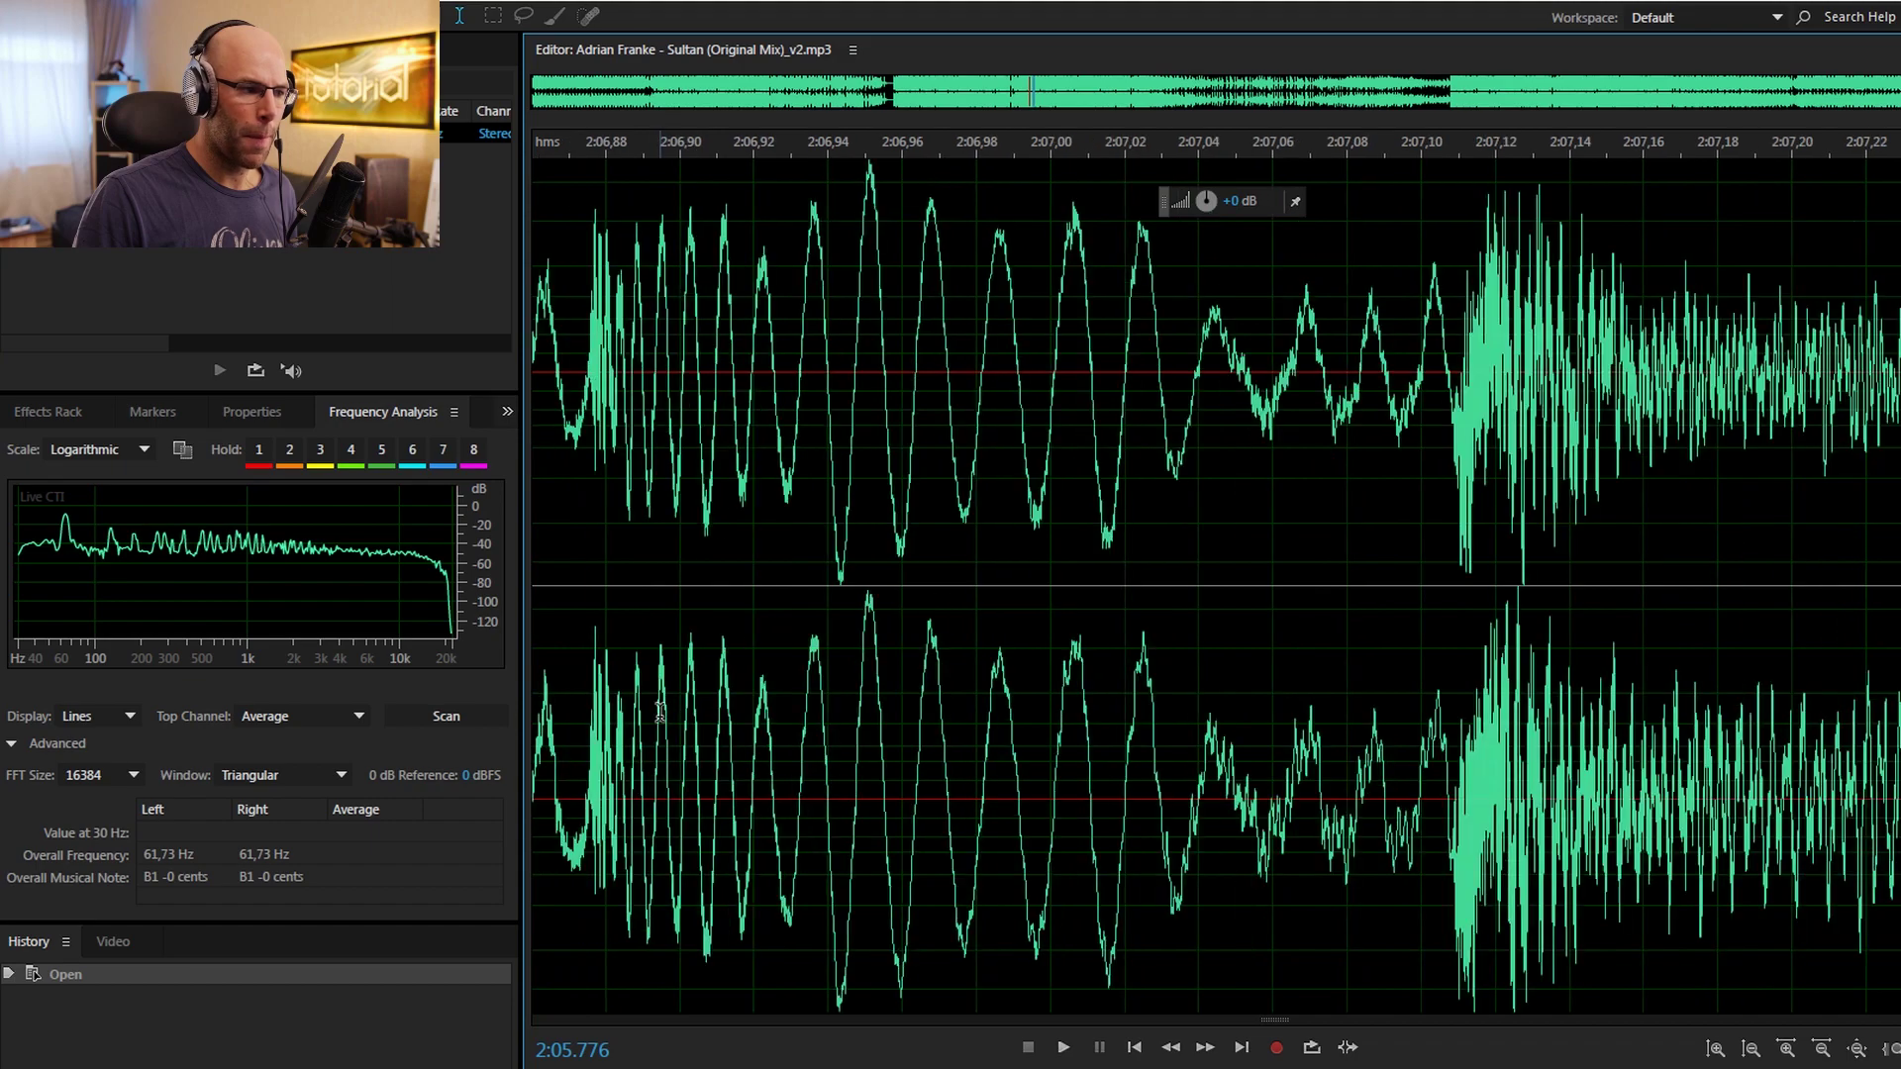
left_click(598, 735)
scroll(817, 689, "up", 5)
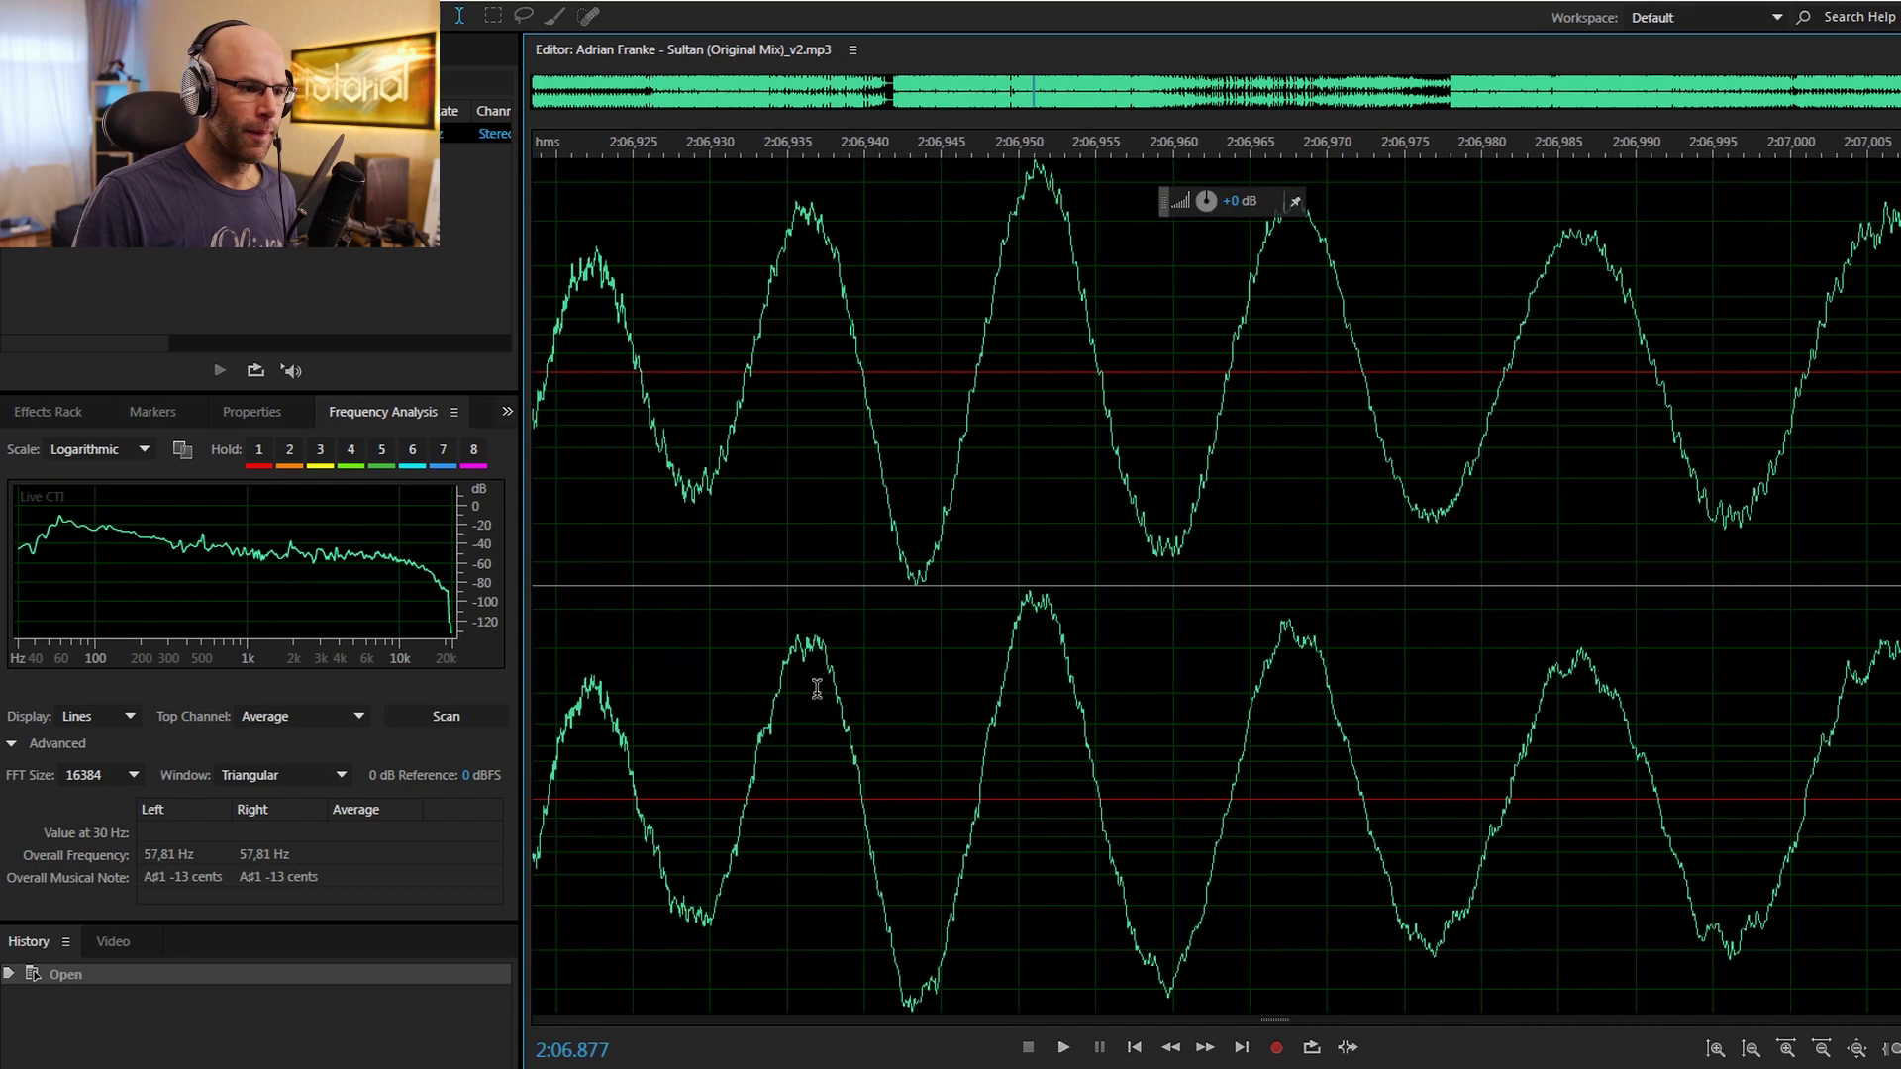
Move the playhead to 2:06.957 and compare the kick there with the neighbouring hits
scroll(1265, 594, "down", 3)
mouse_move(1208, 693)
left_mouse_down()
mouse_move(1069, 693)
mouse_move(1200, 694)
left_mouse_up()
scroll(1258, 644, "down", 5)
scroll(1331, 634, "up", 3)
scroll(1089, 649, "down", 3)
scroll(1287, 673, "up", 5)
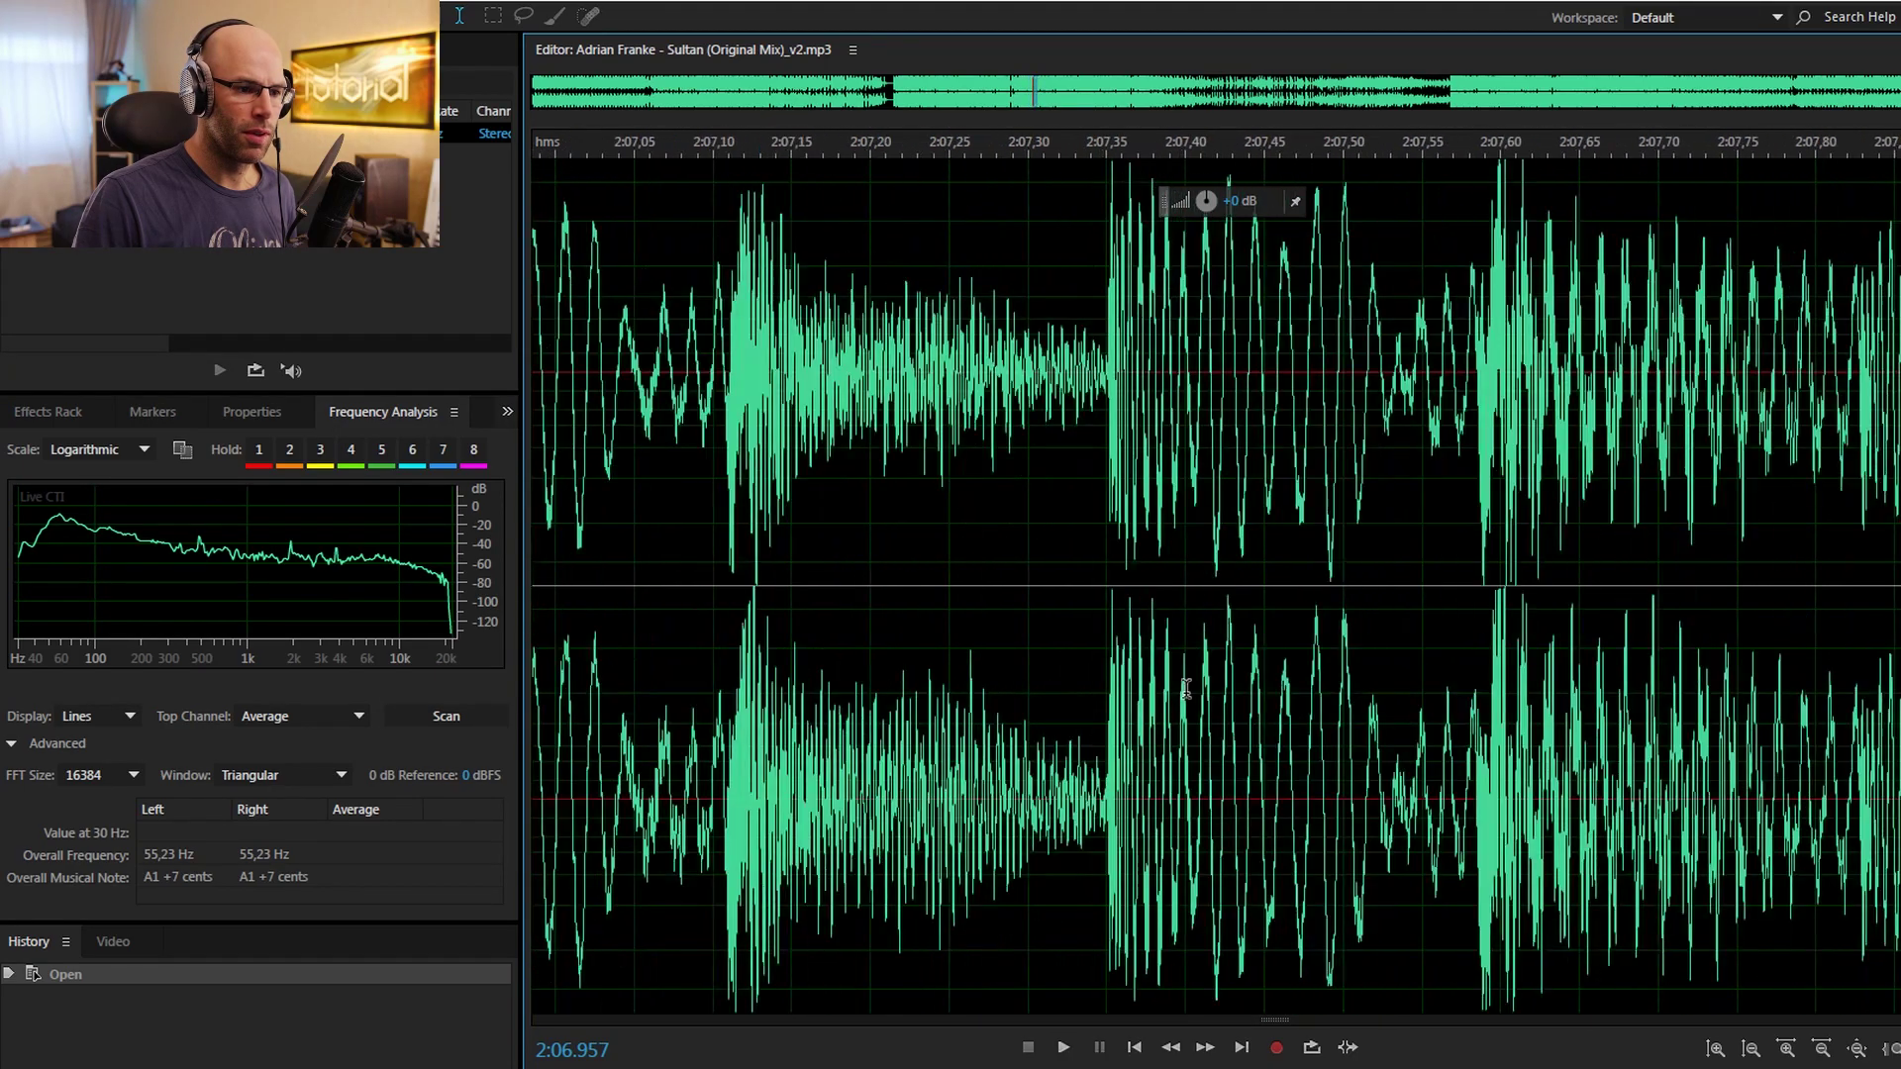
scroll(1307, 688, "down", 5)
scroll(1386, 703, "up", 2)
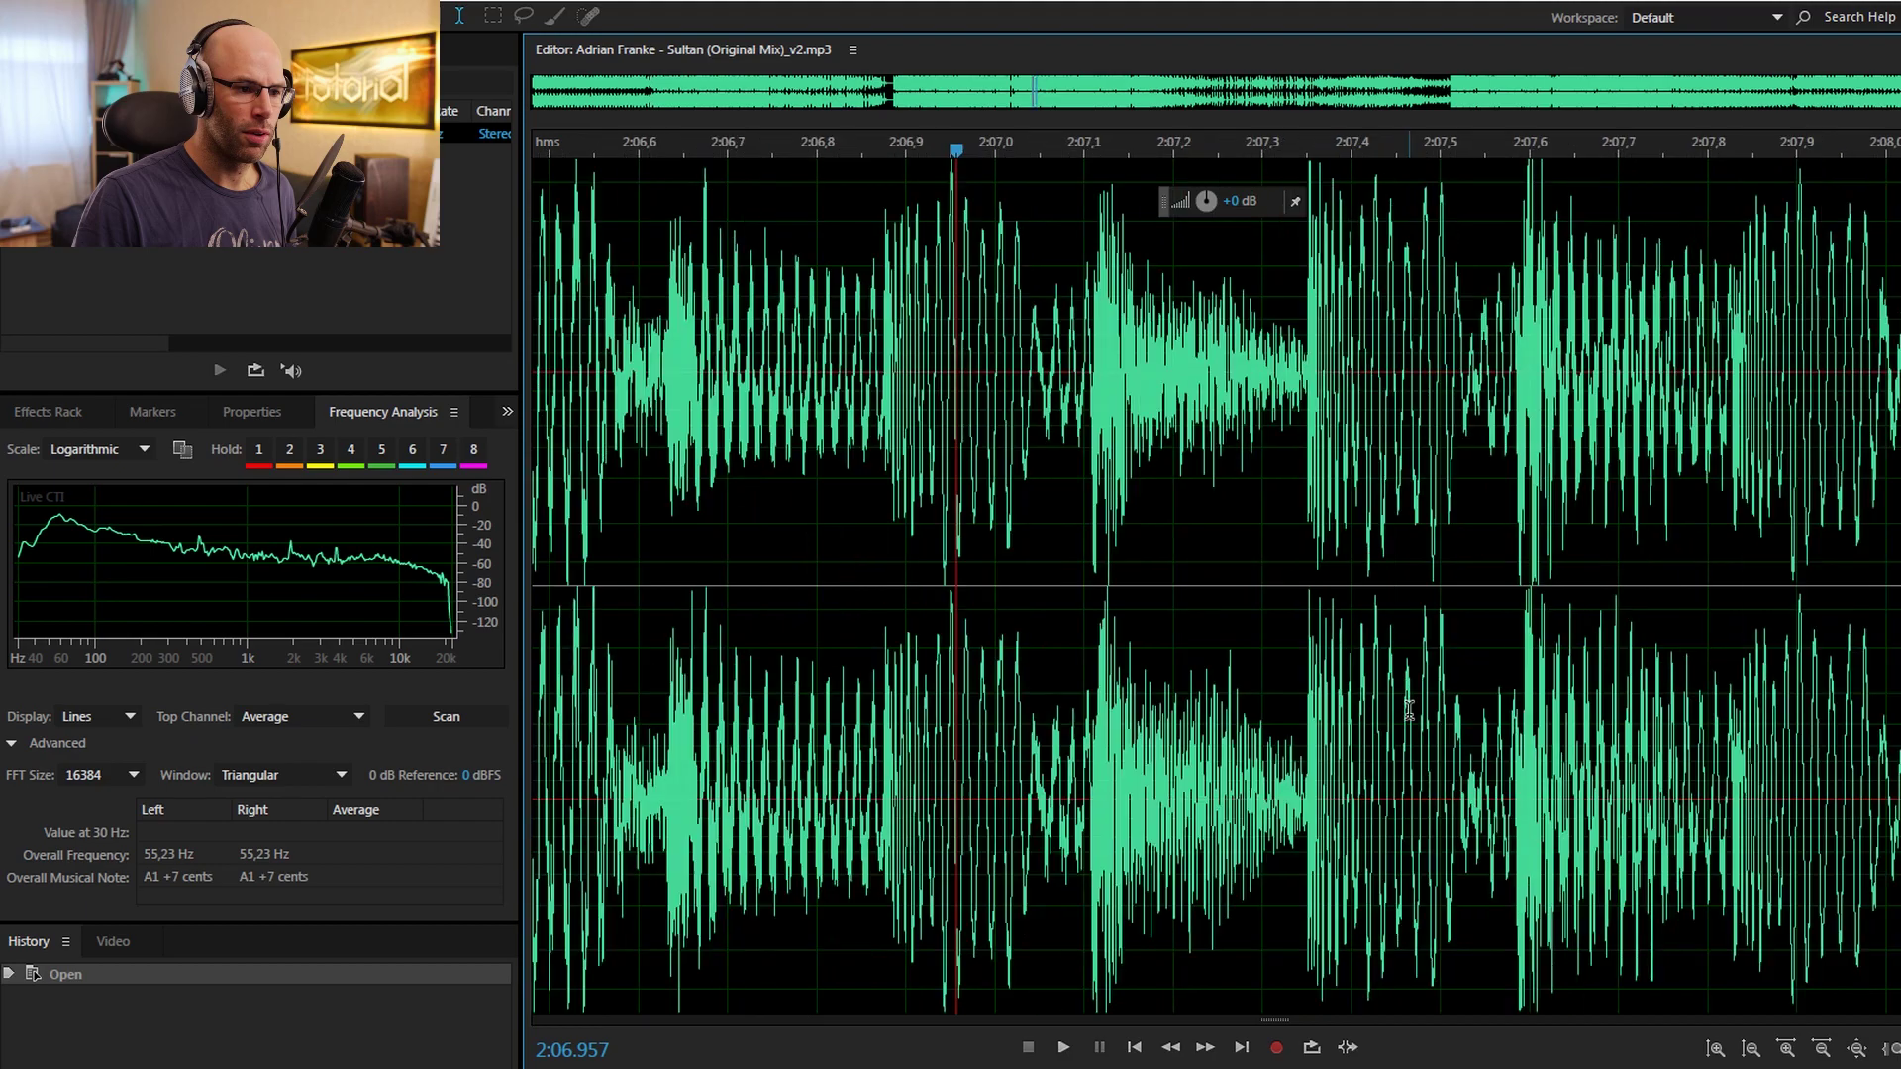
scroll(951, 713, "up", 3)
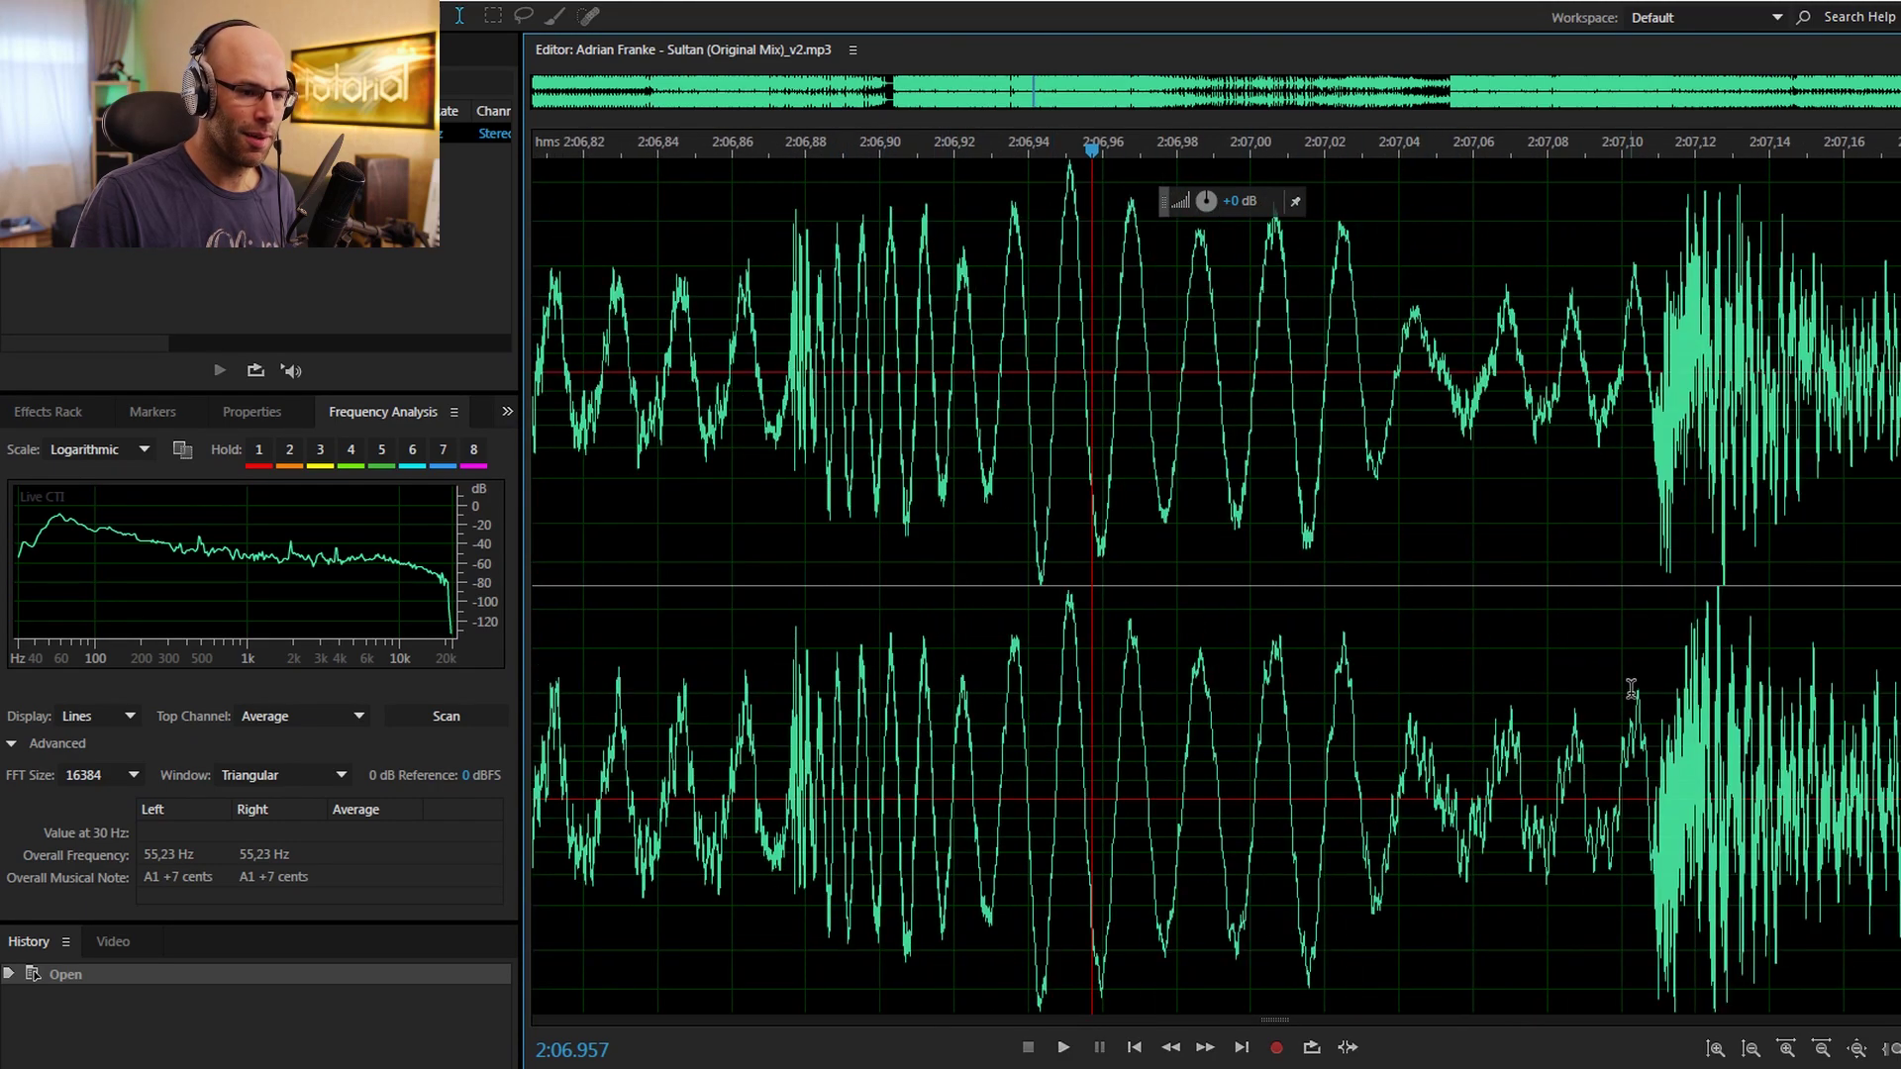
scroll(925, 743, "up", 1)
Select the whole kick from 2:06.873, scan its single cycle from 2:06.940, and select the shorter portion starting at 2:06.925
left_click_drag(750, 710, 1644, 730)
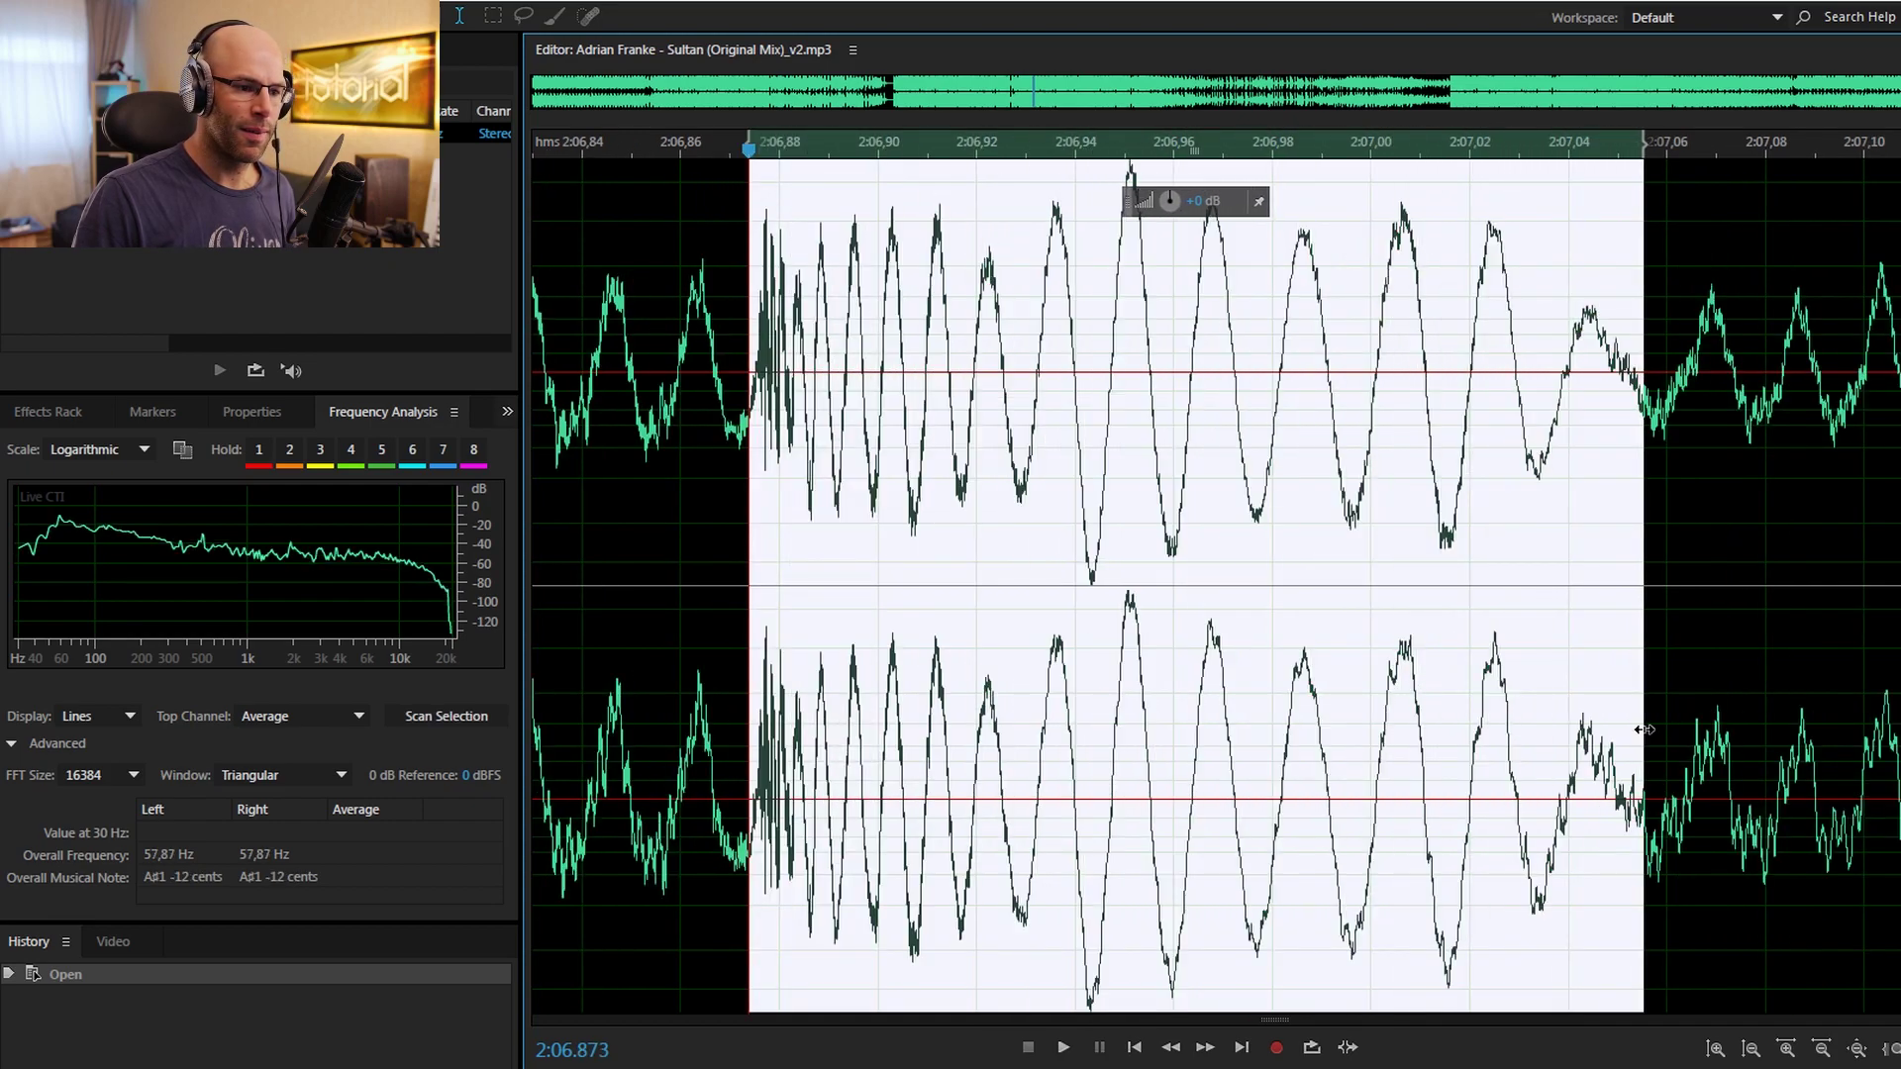
left_click(1092, 693)
left_click_drag(1076, 700, 1191, 719)
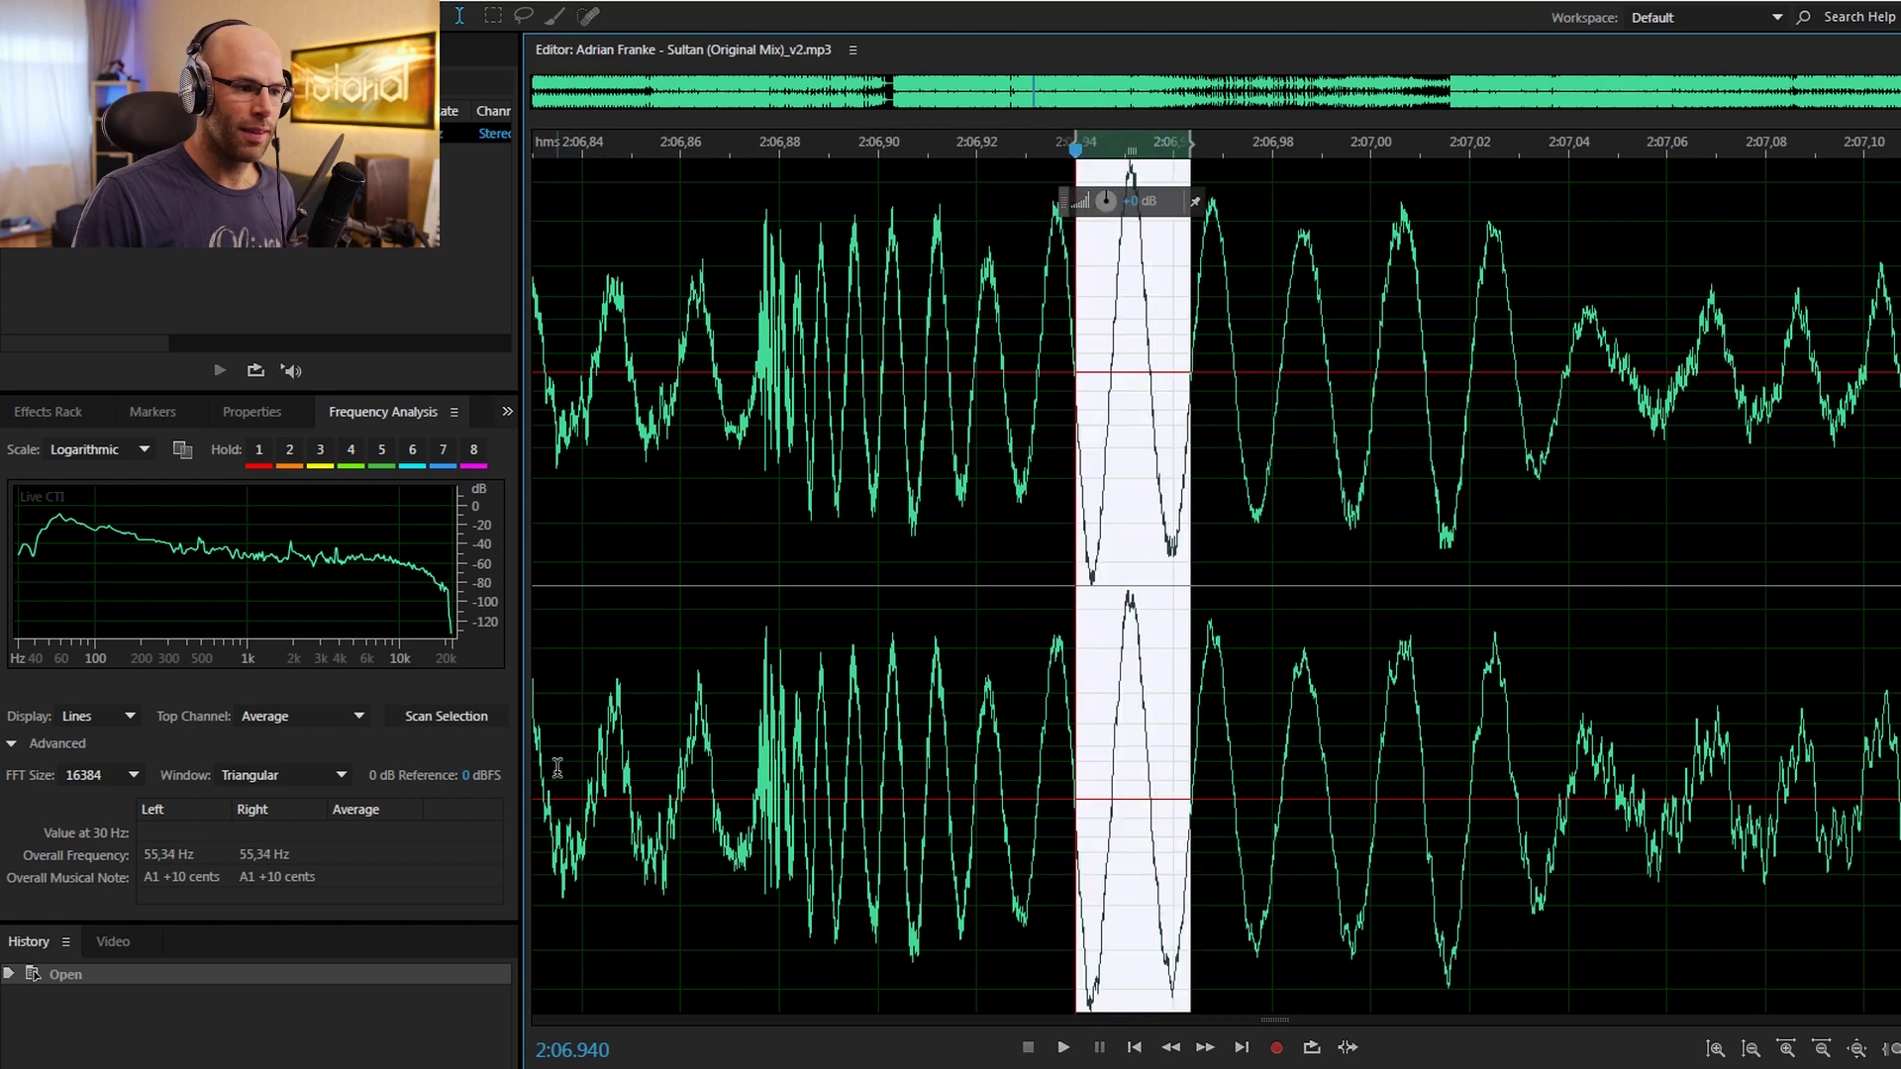
left_click(456, 716)
left_click(1100, 733)
left_click_drag(1125, 737, 1004, 757)
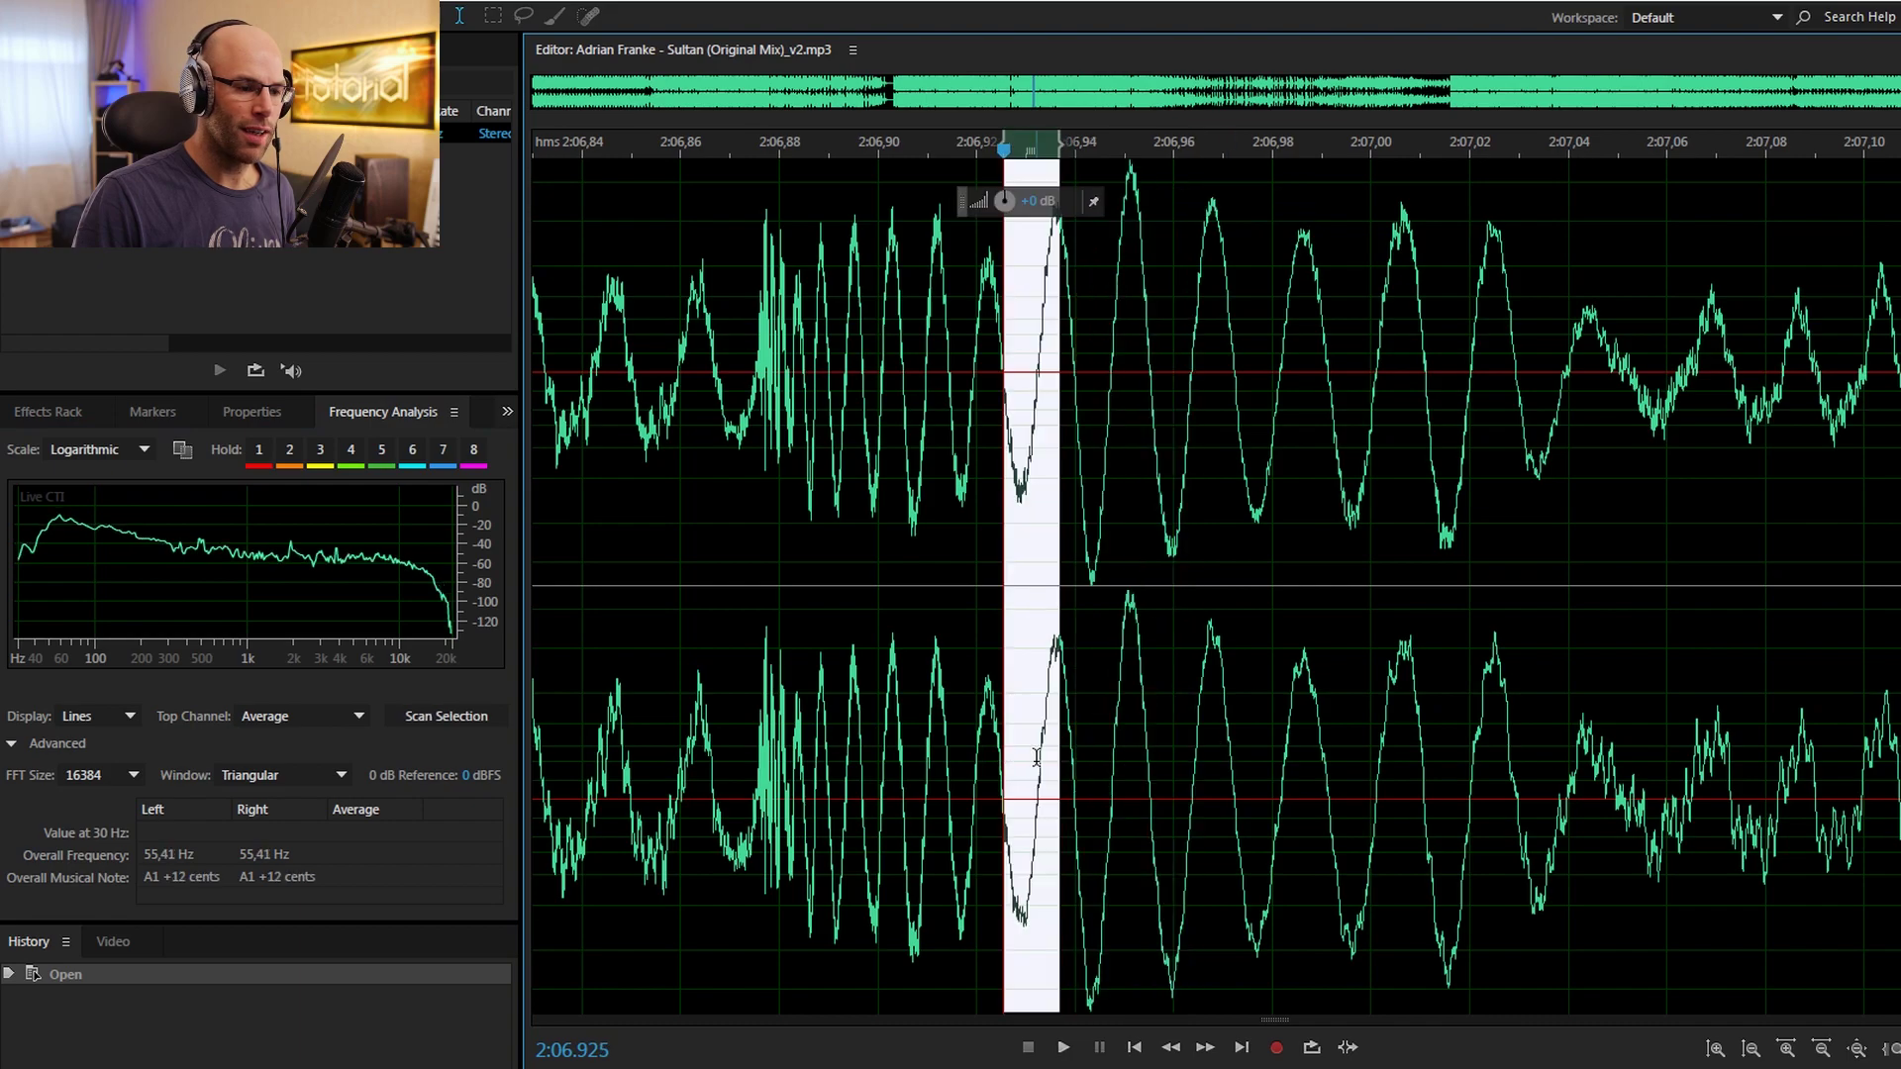
Mark out the kick's front part, its tail and its full length, finishing with the playhead at 2:06.932
left_click(1022, 757)
left_click(965, 758)
left_click_drag(755, 765, 1030, 768)
left_click_drag(1515, 741, 1030, 748)
left_click(760, 737)
left_click_drag(759, 738, 1530, 744)
left_click(1040, 758)
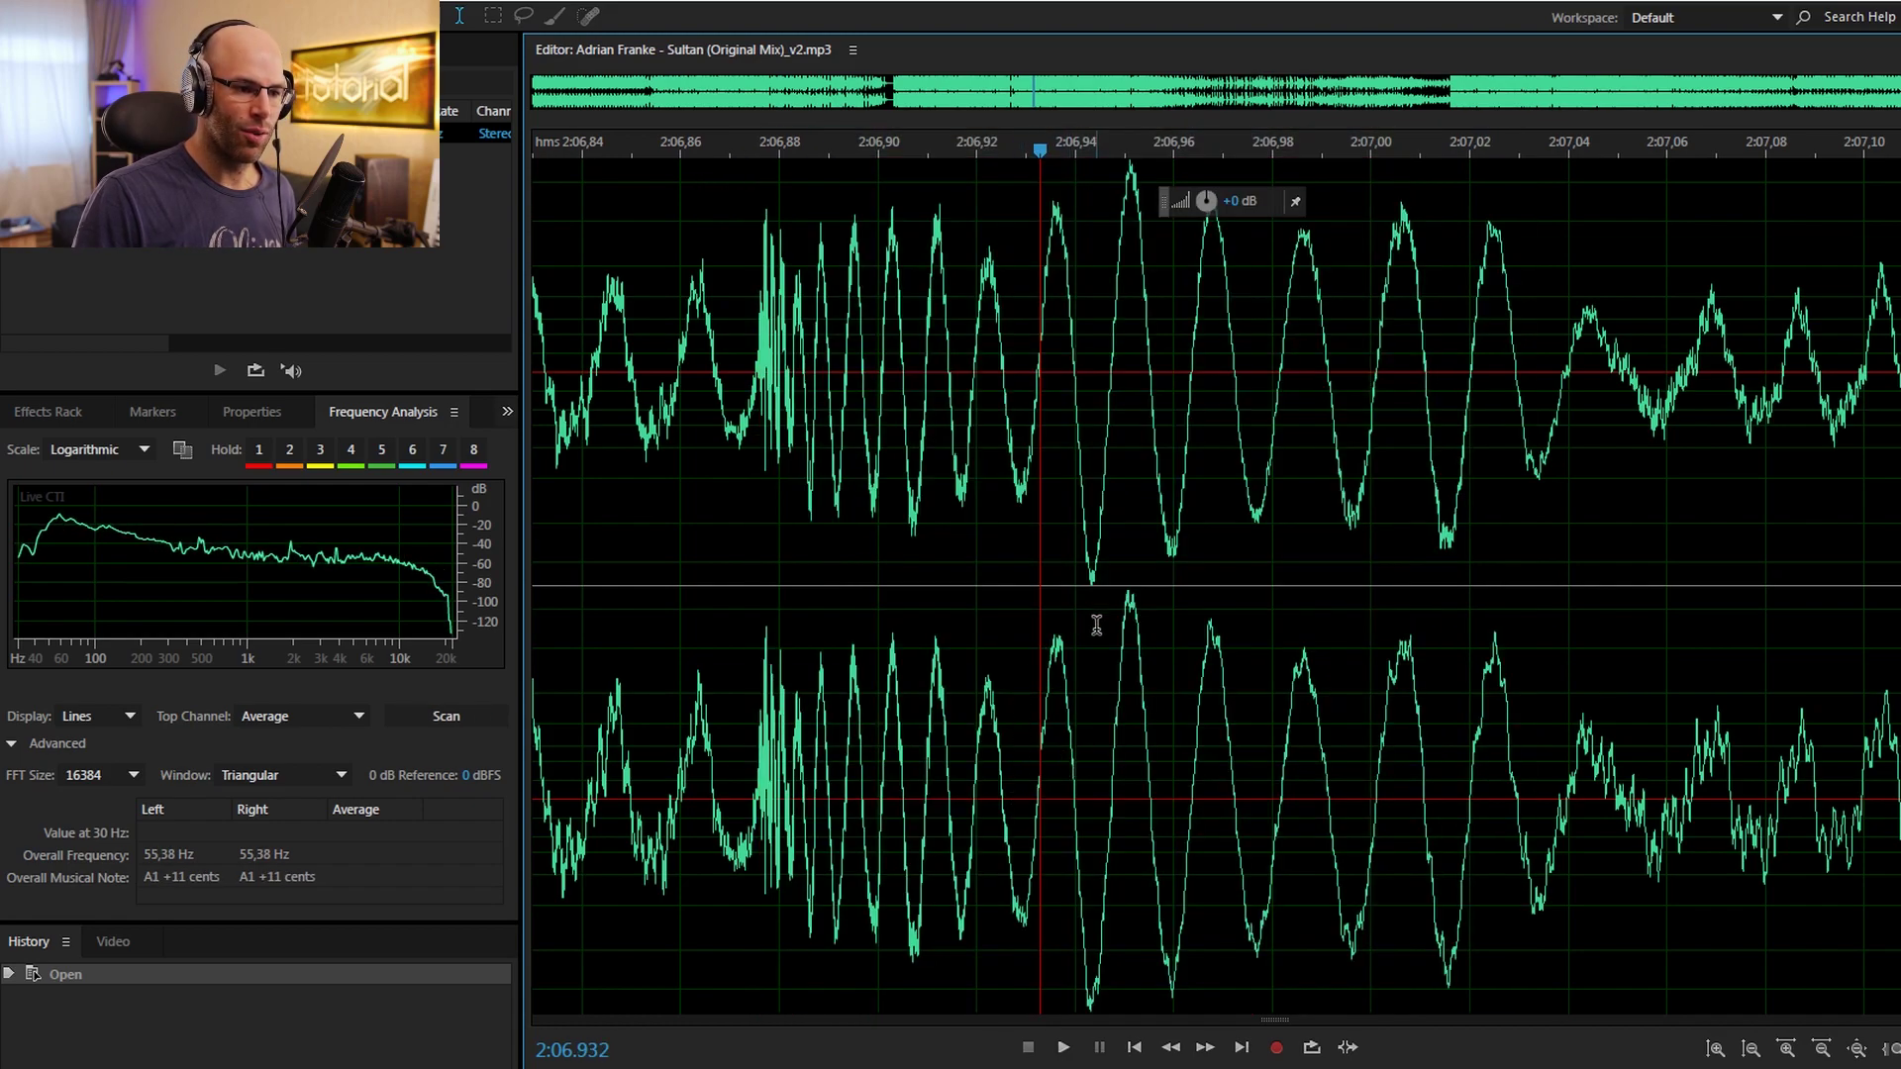
Examine a kick's waveform in the second drop around 4:01.7, including the sounds next to it
scroll(1061, 608, "down", 10)
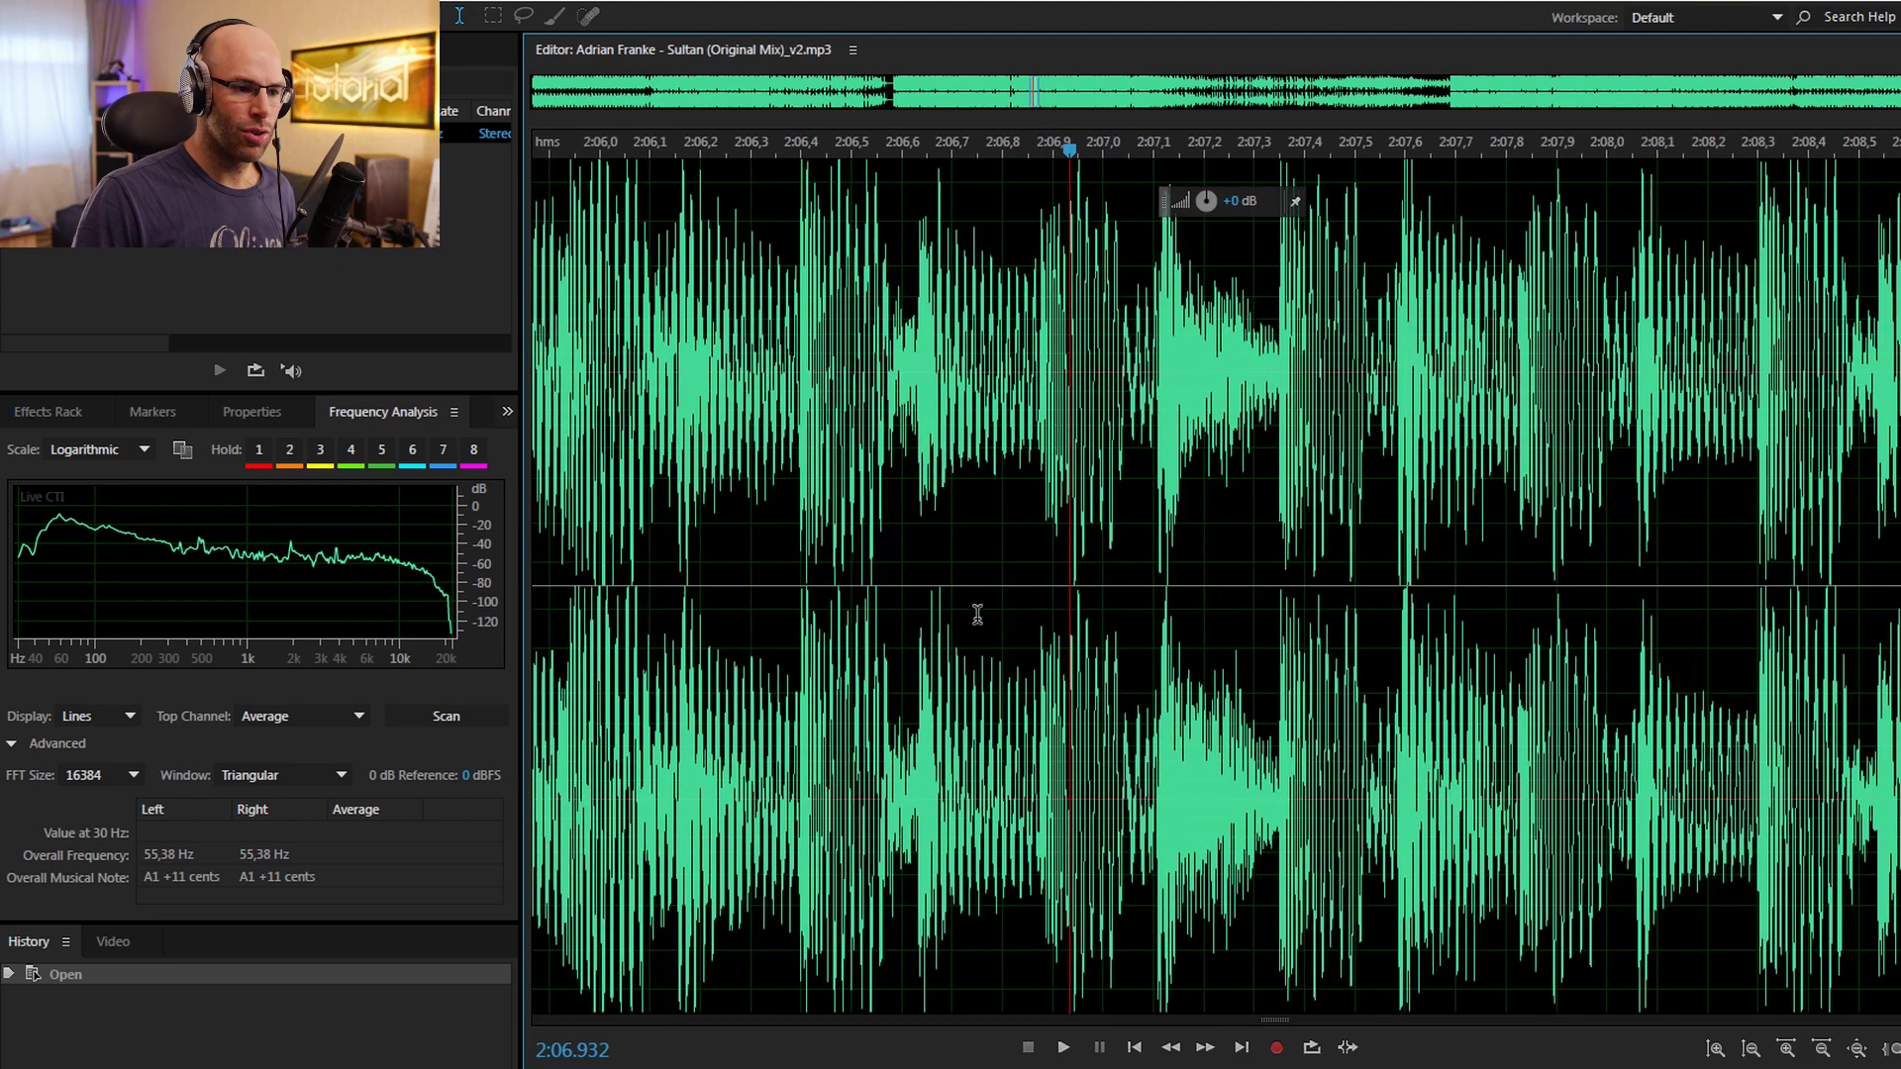
scroll(966, 591, "down", 2)
scroll(1485, 645, "up", 15)
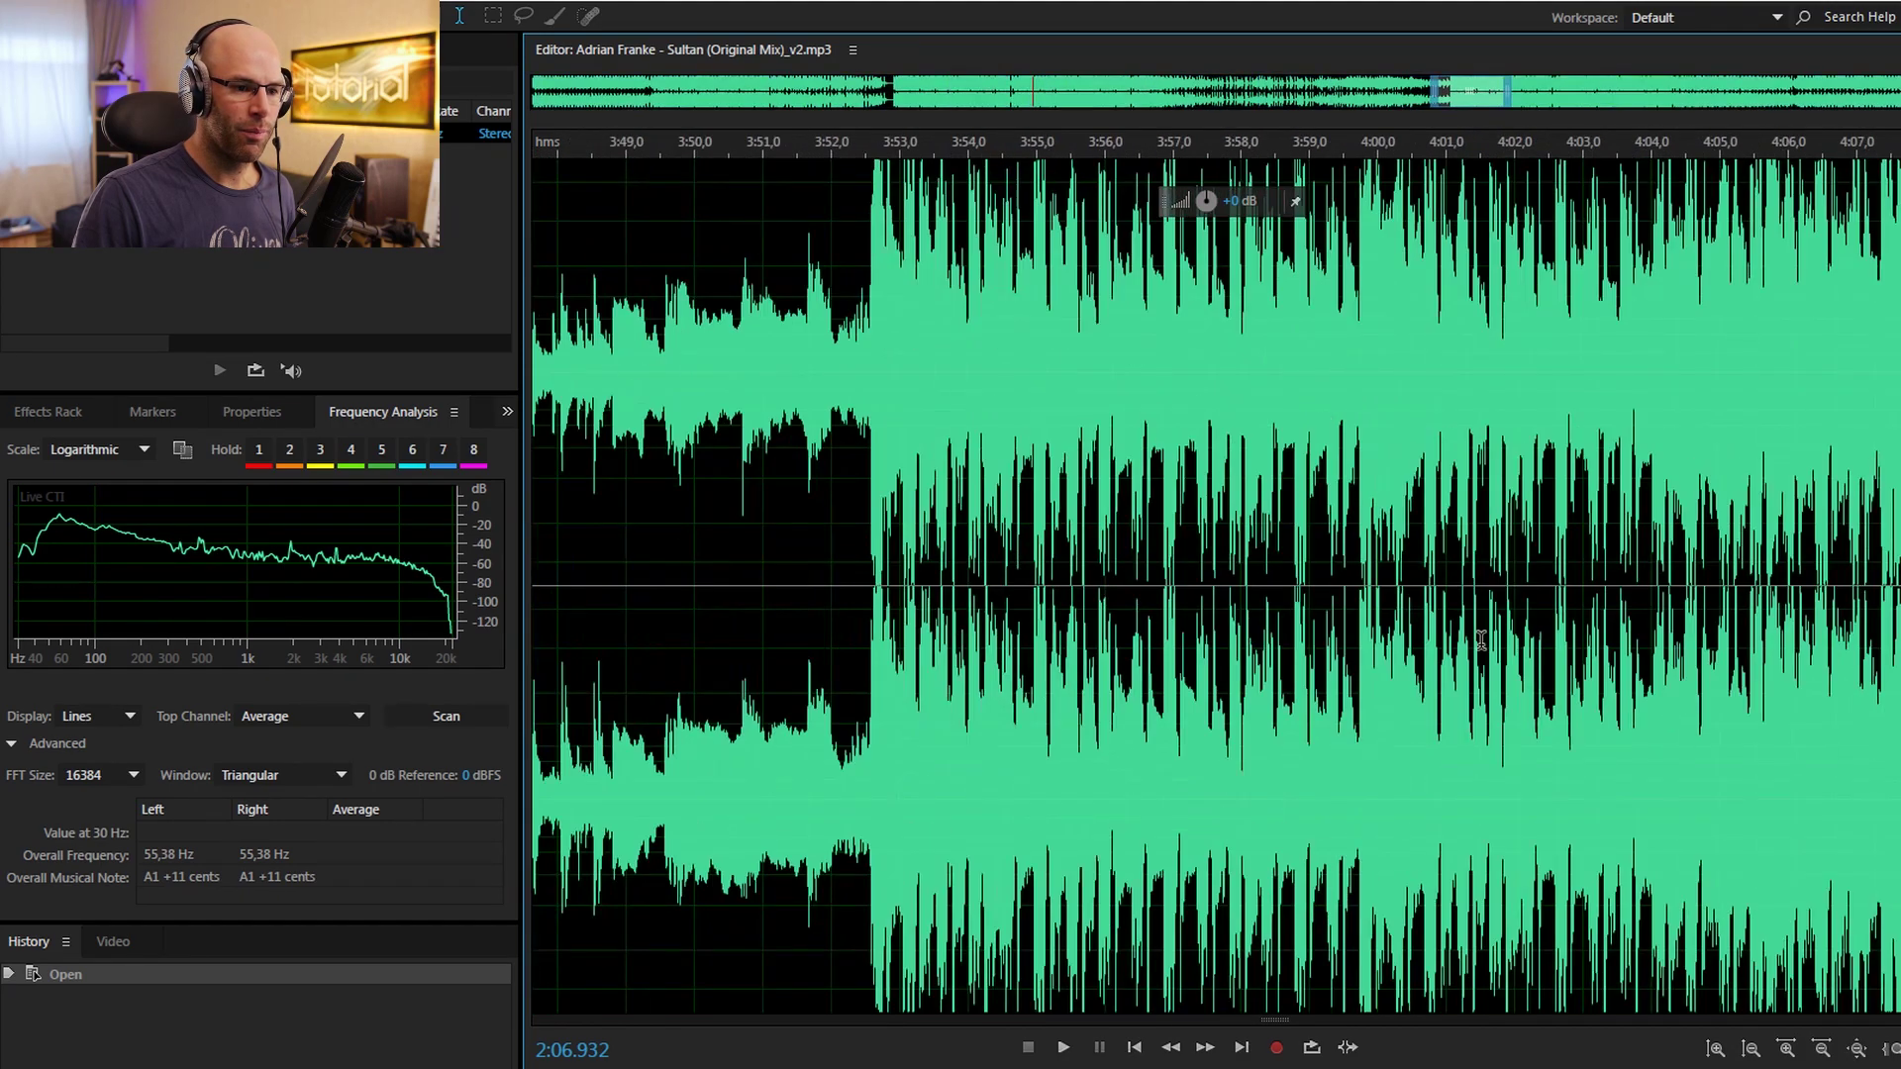
scroll(1375, 634, "up", 5)
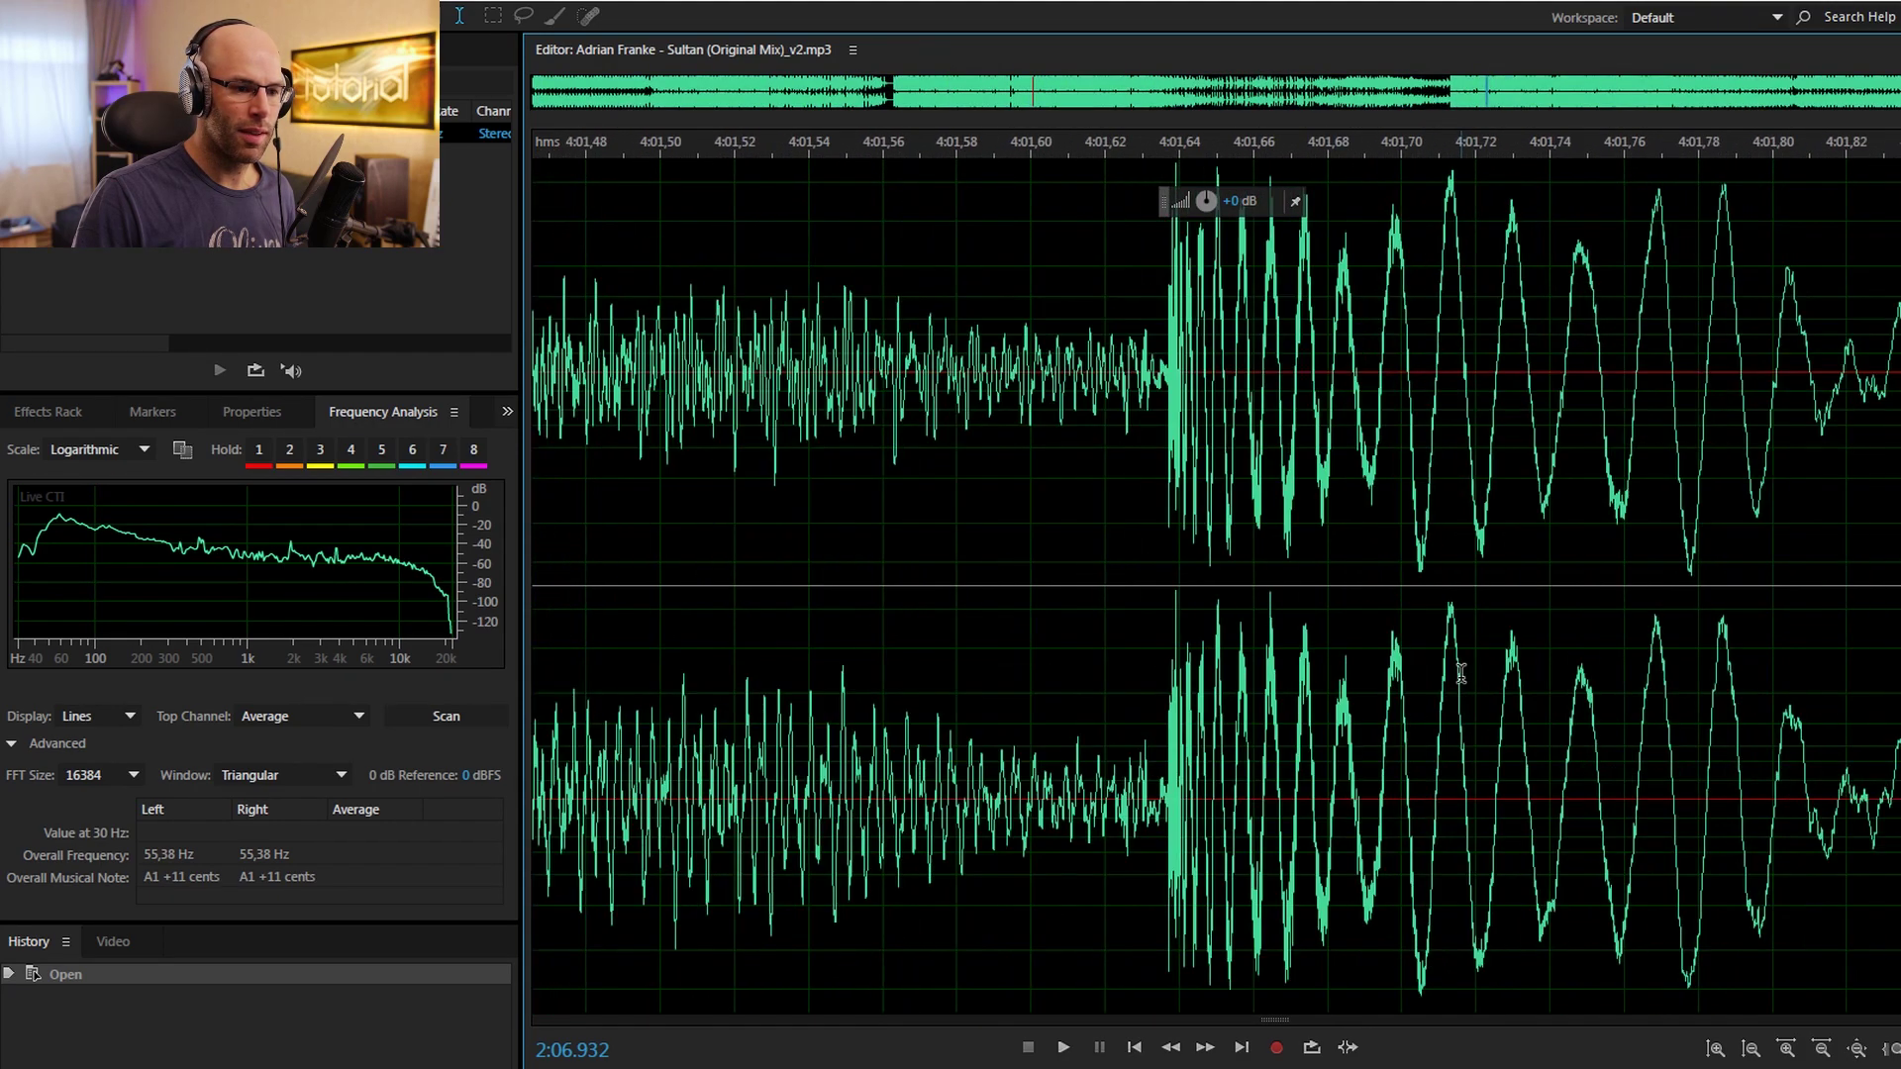
scroll(926, 686, "down", 6)
scroll(1203, 713, "up", 3)
scroll(1203, 718, "down", 3)
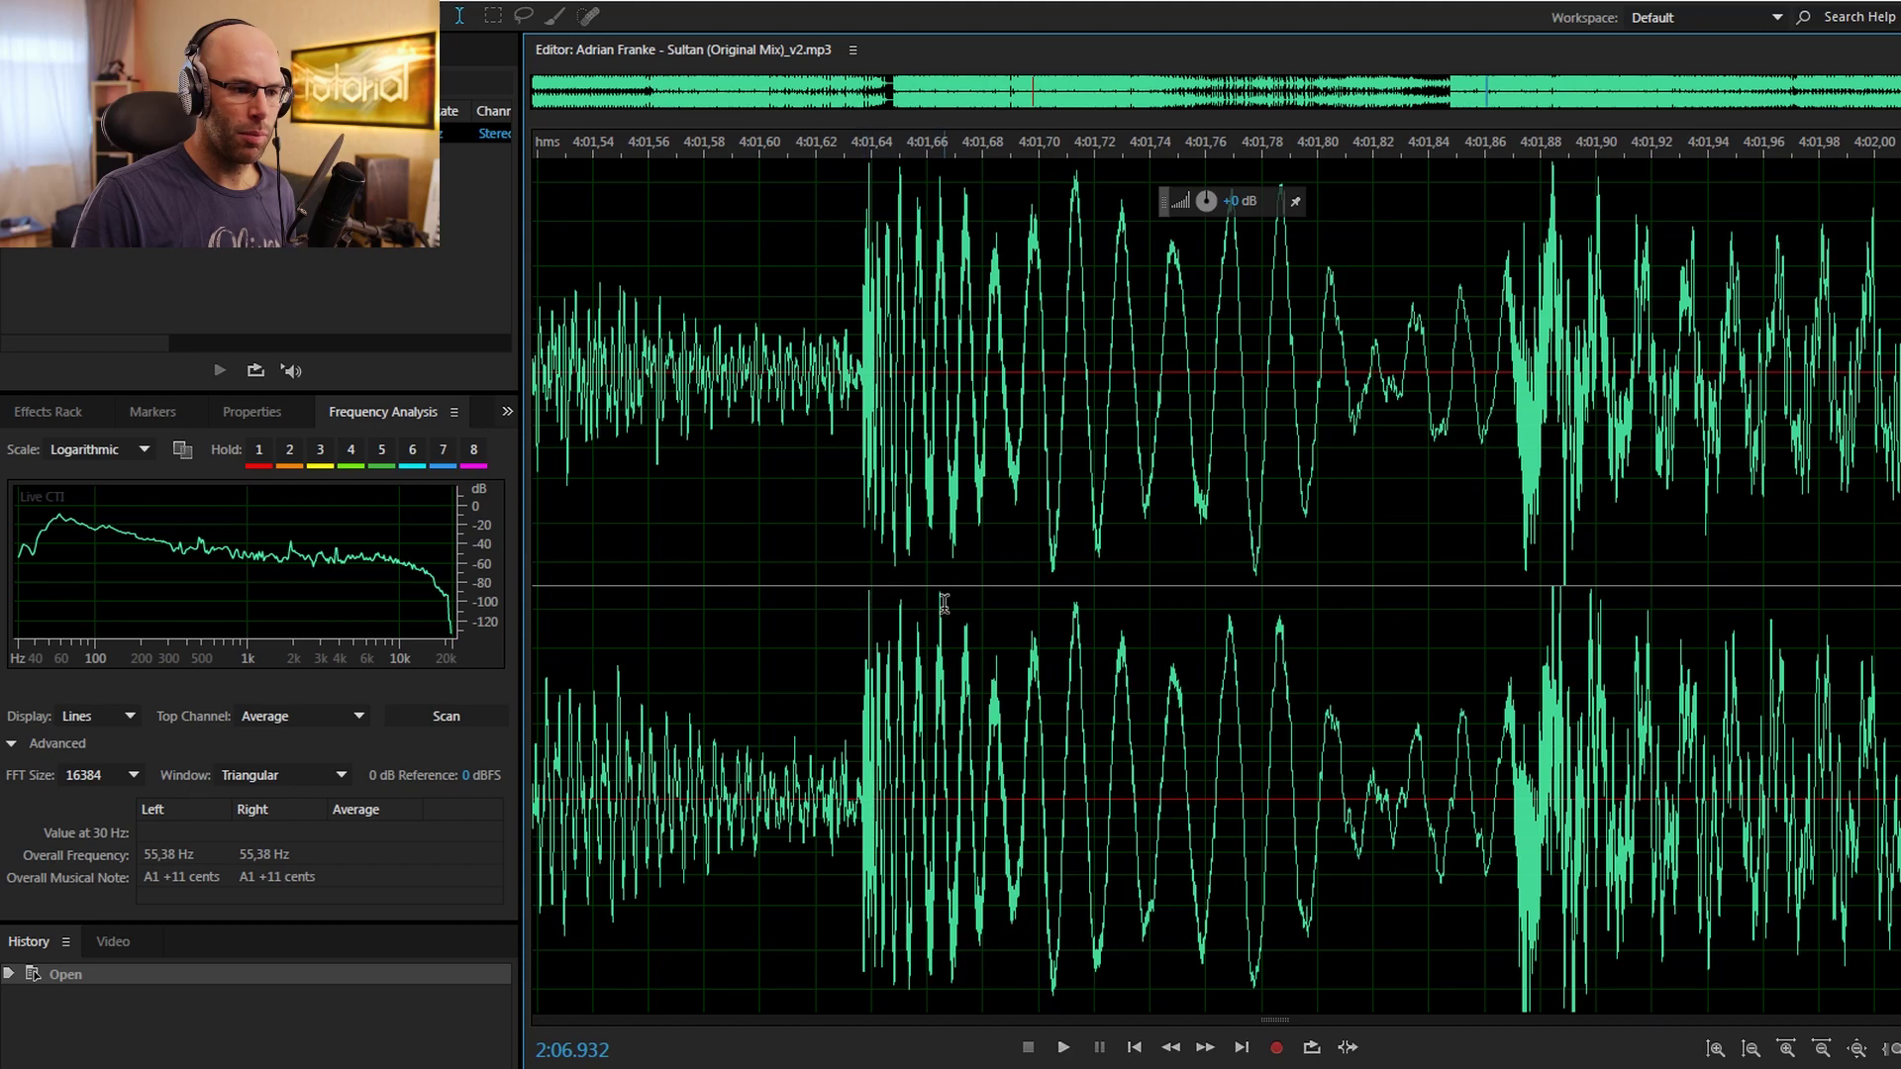
Examine the kick near 2:29.3 in detail, with the playhead at 2:29.275
scroll(1239, 709, "down", 15)
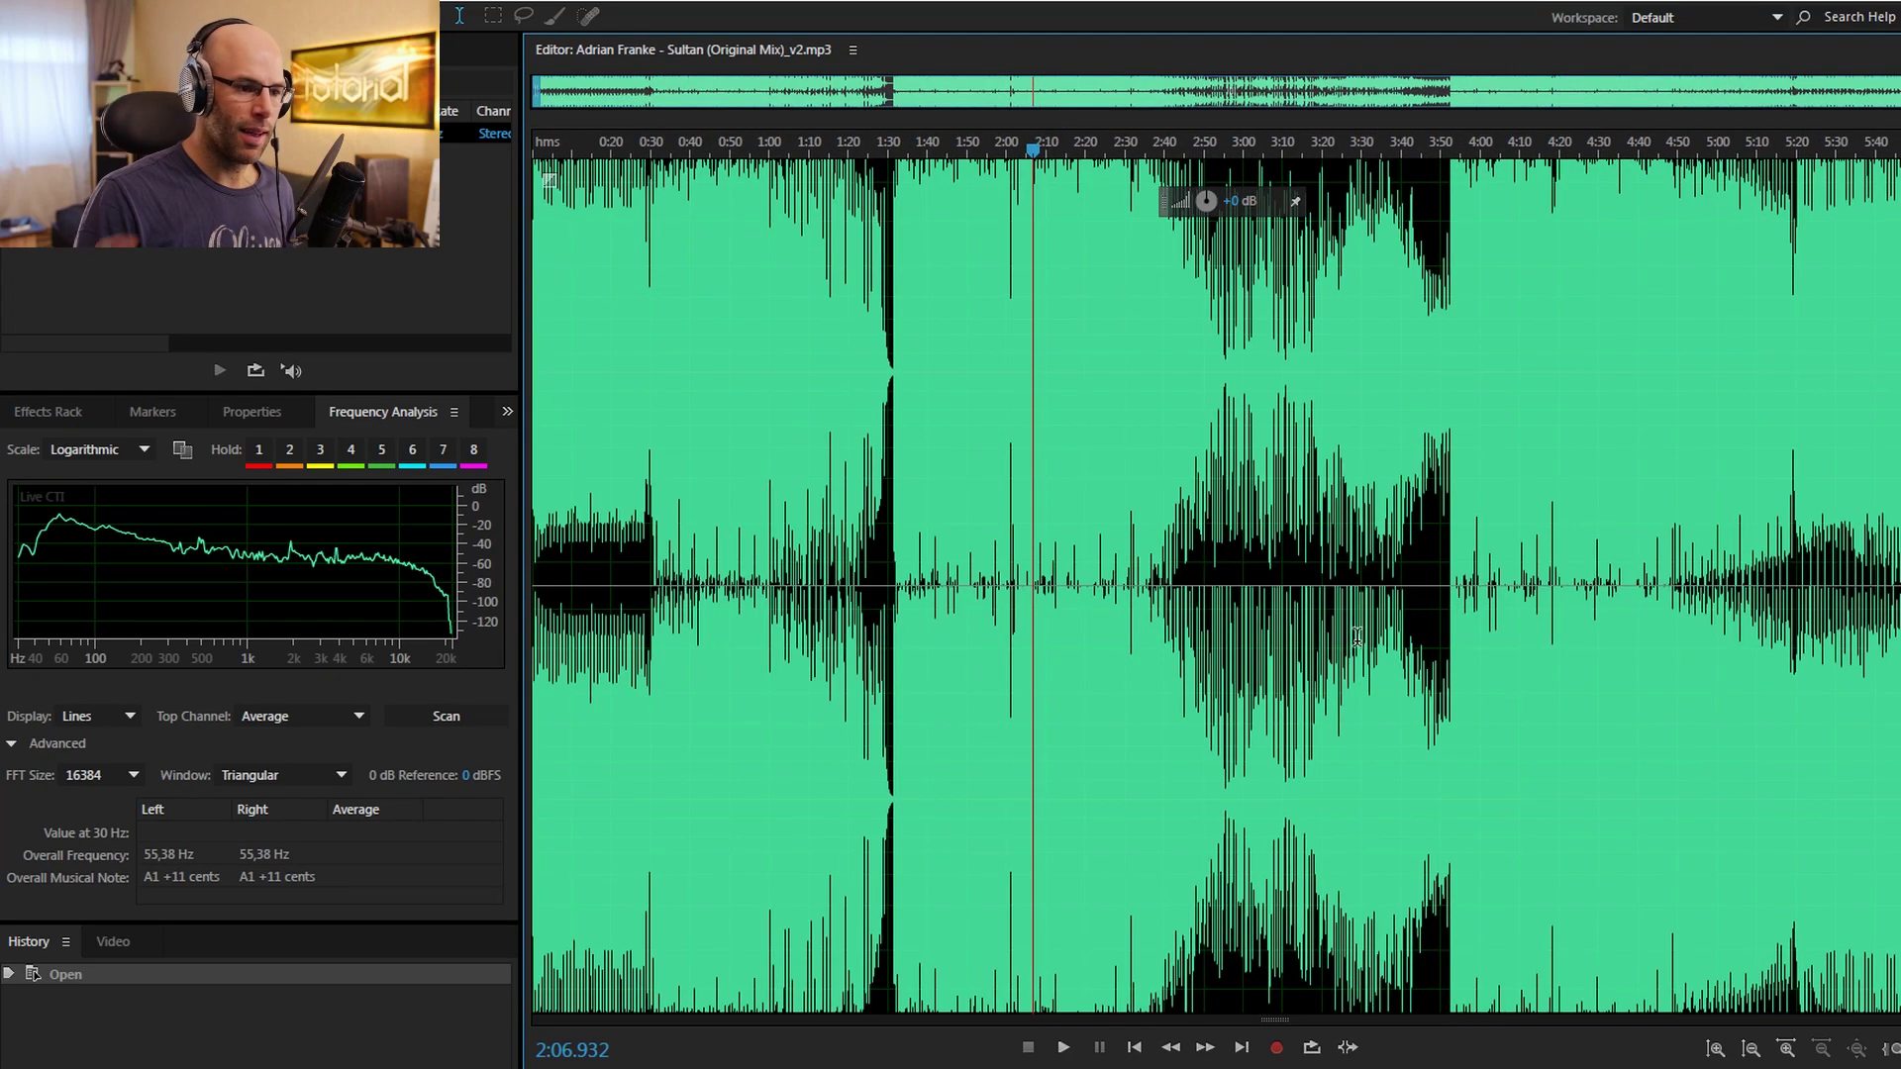
scroll(1123, 698, "up", 10)
scroll(1123, 698, "up", 6)
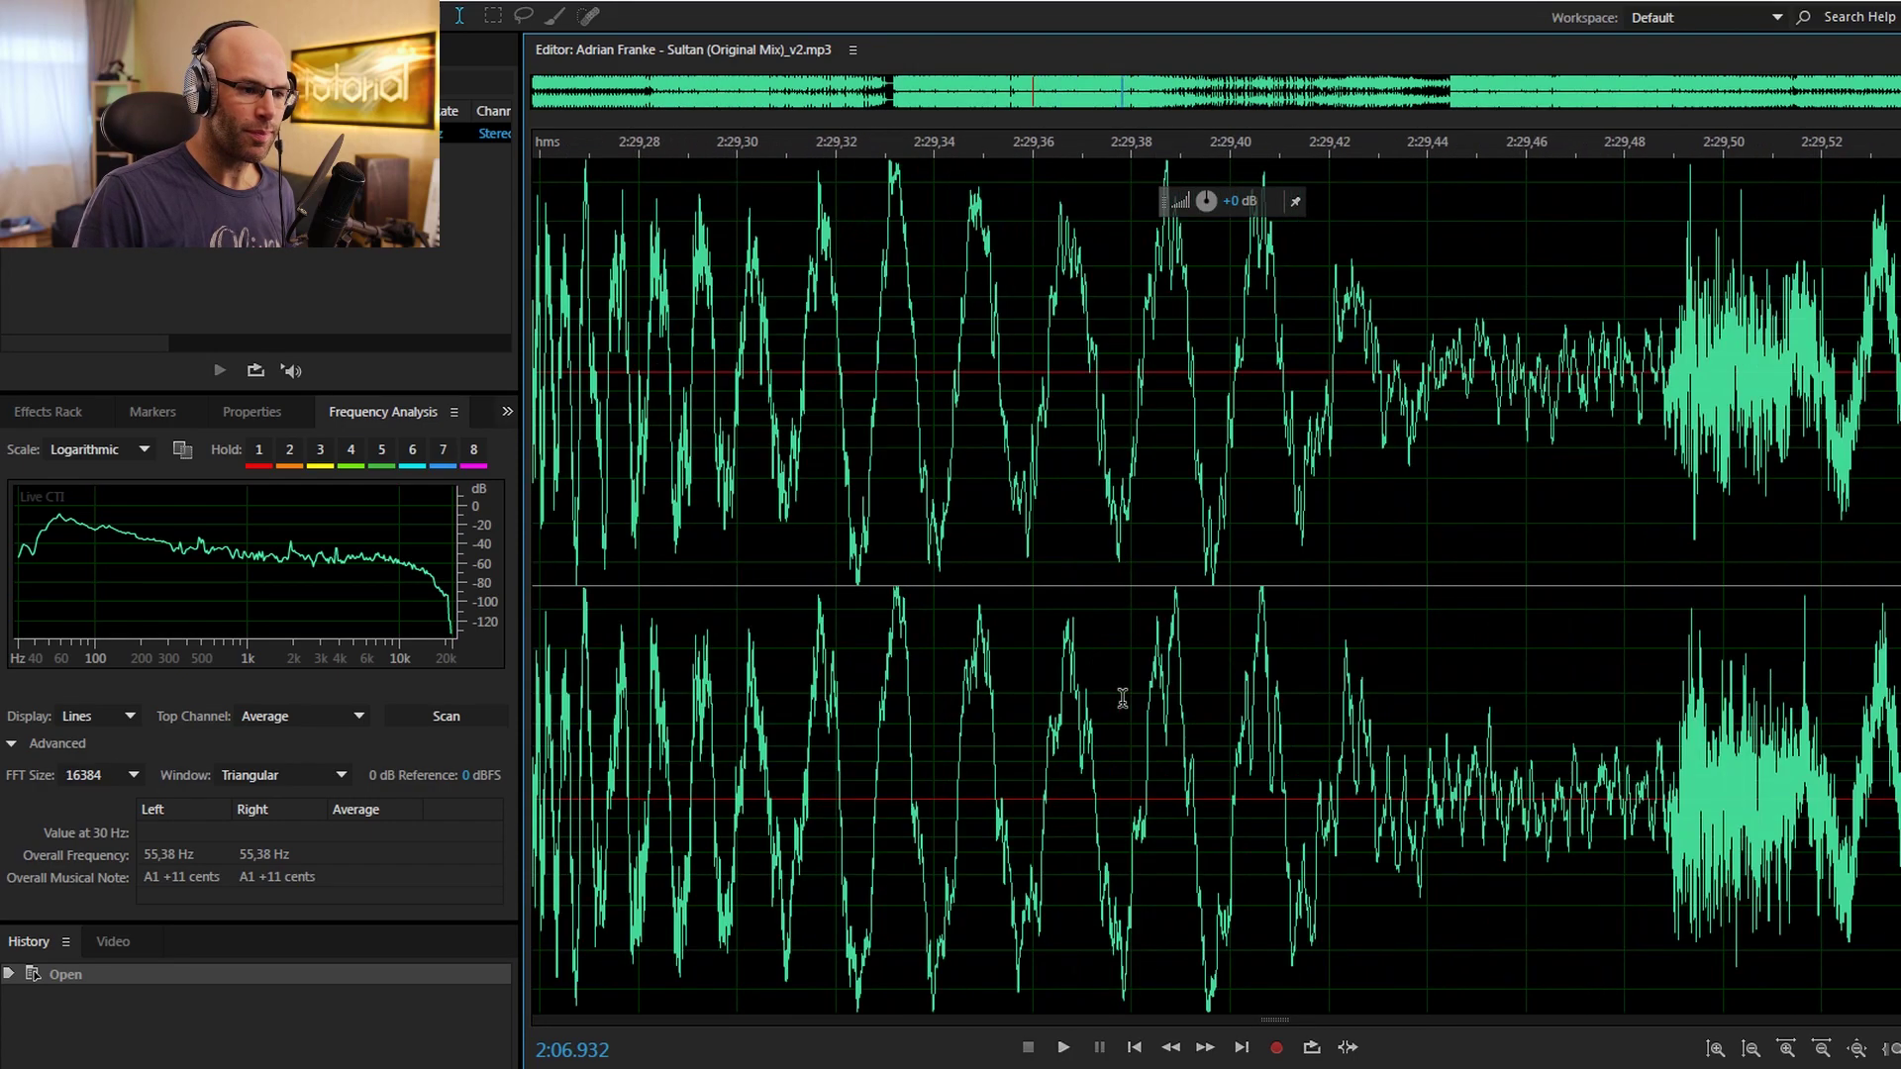
scroll(913, 630, "up", 5)
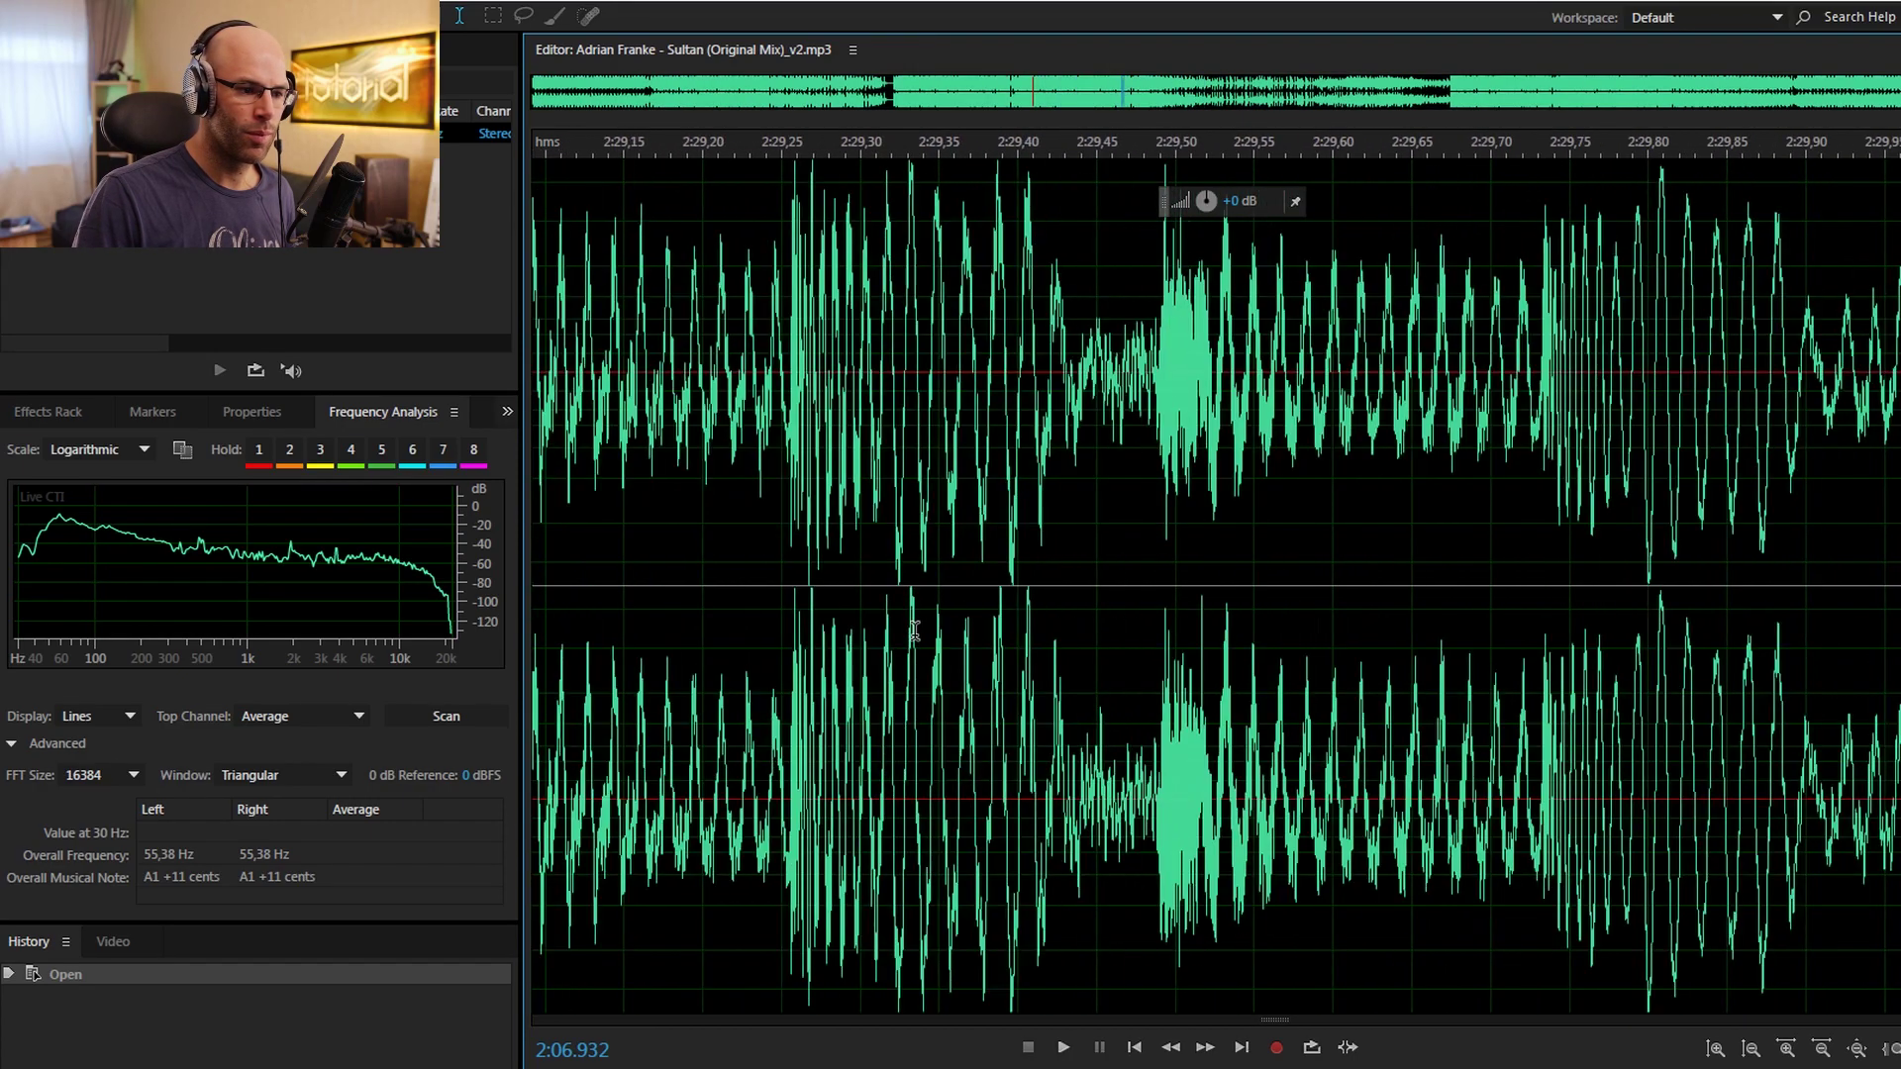
scroll(1179, 785, "down", 5)
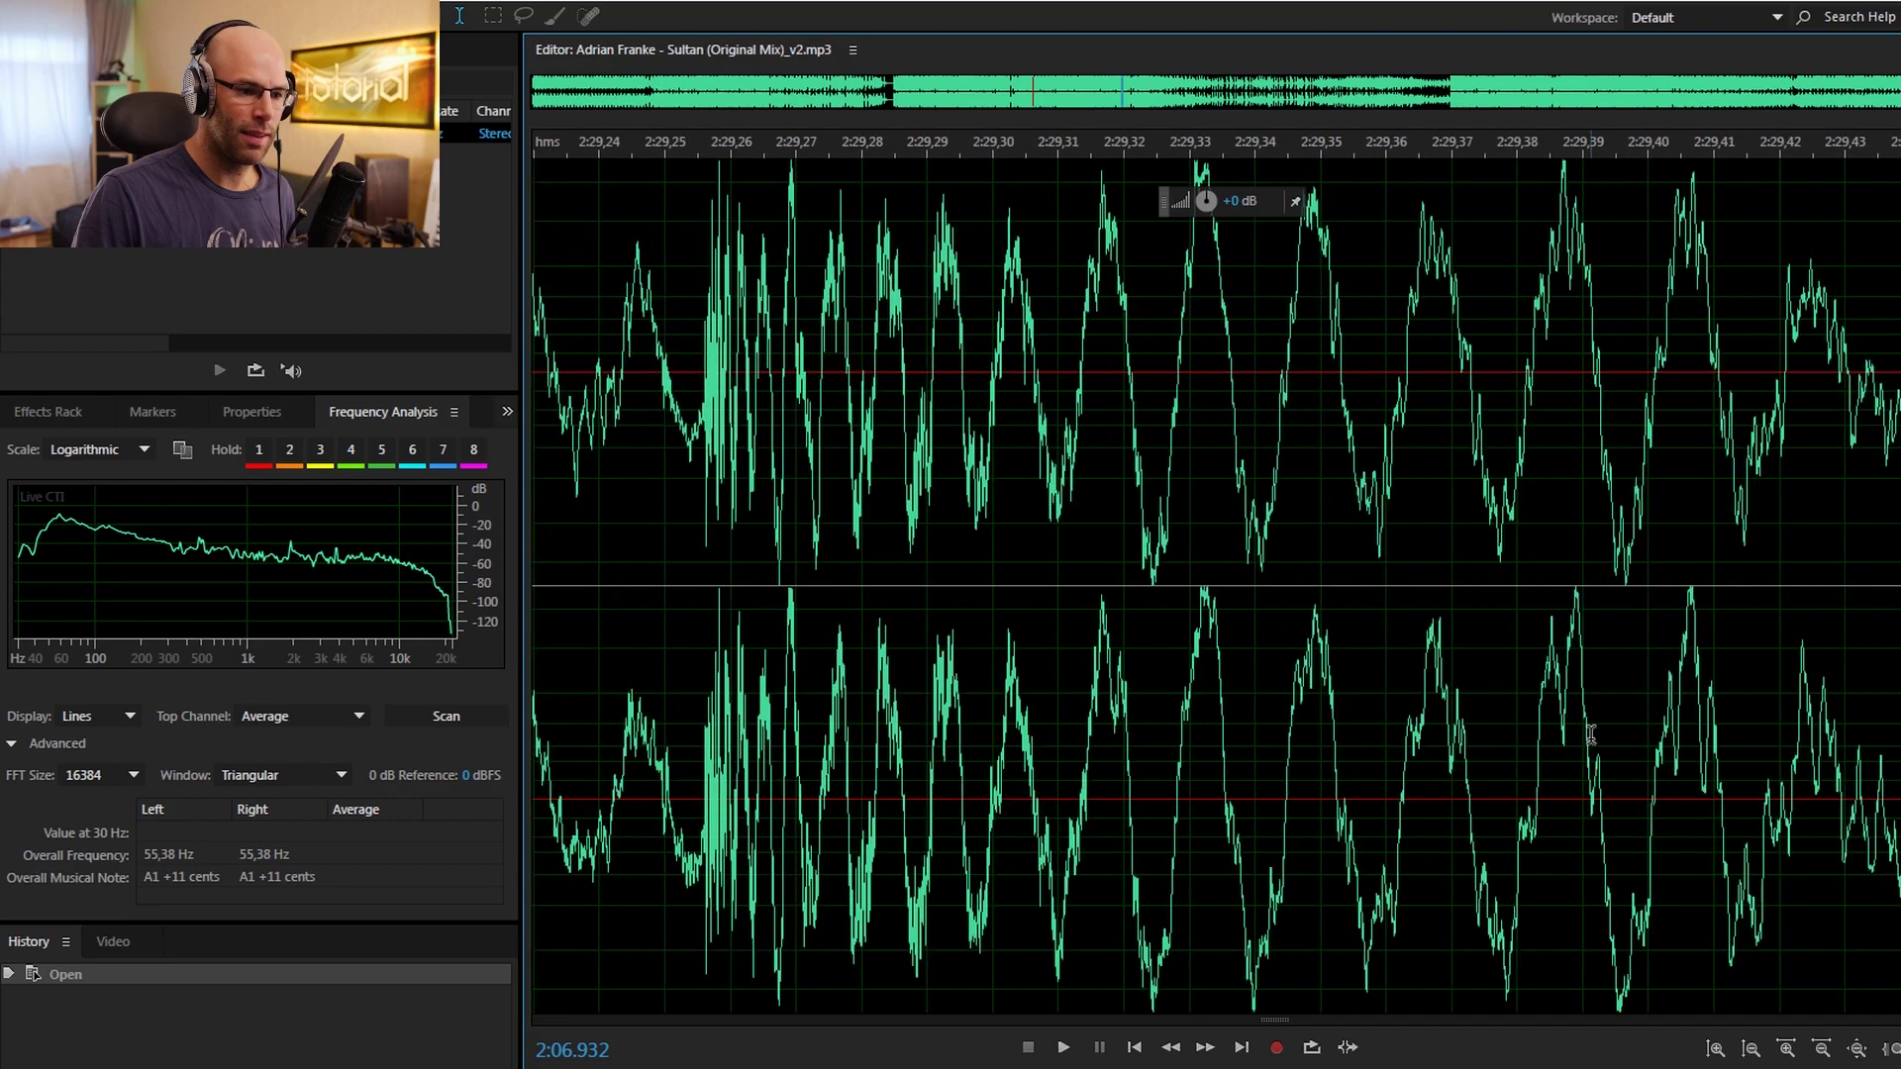
left_click(830, 772)
scroll(1268, 755, "up", 5)
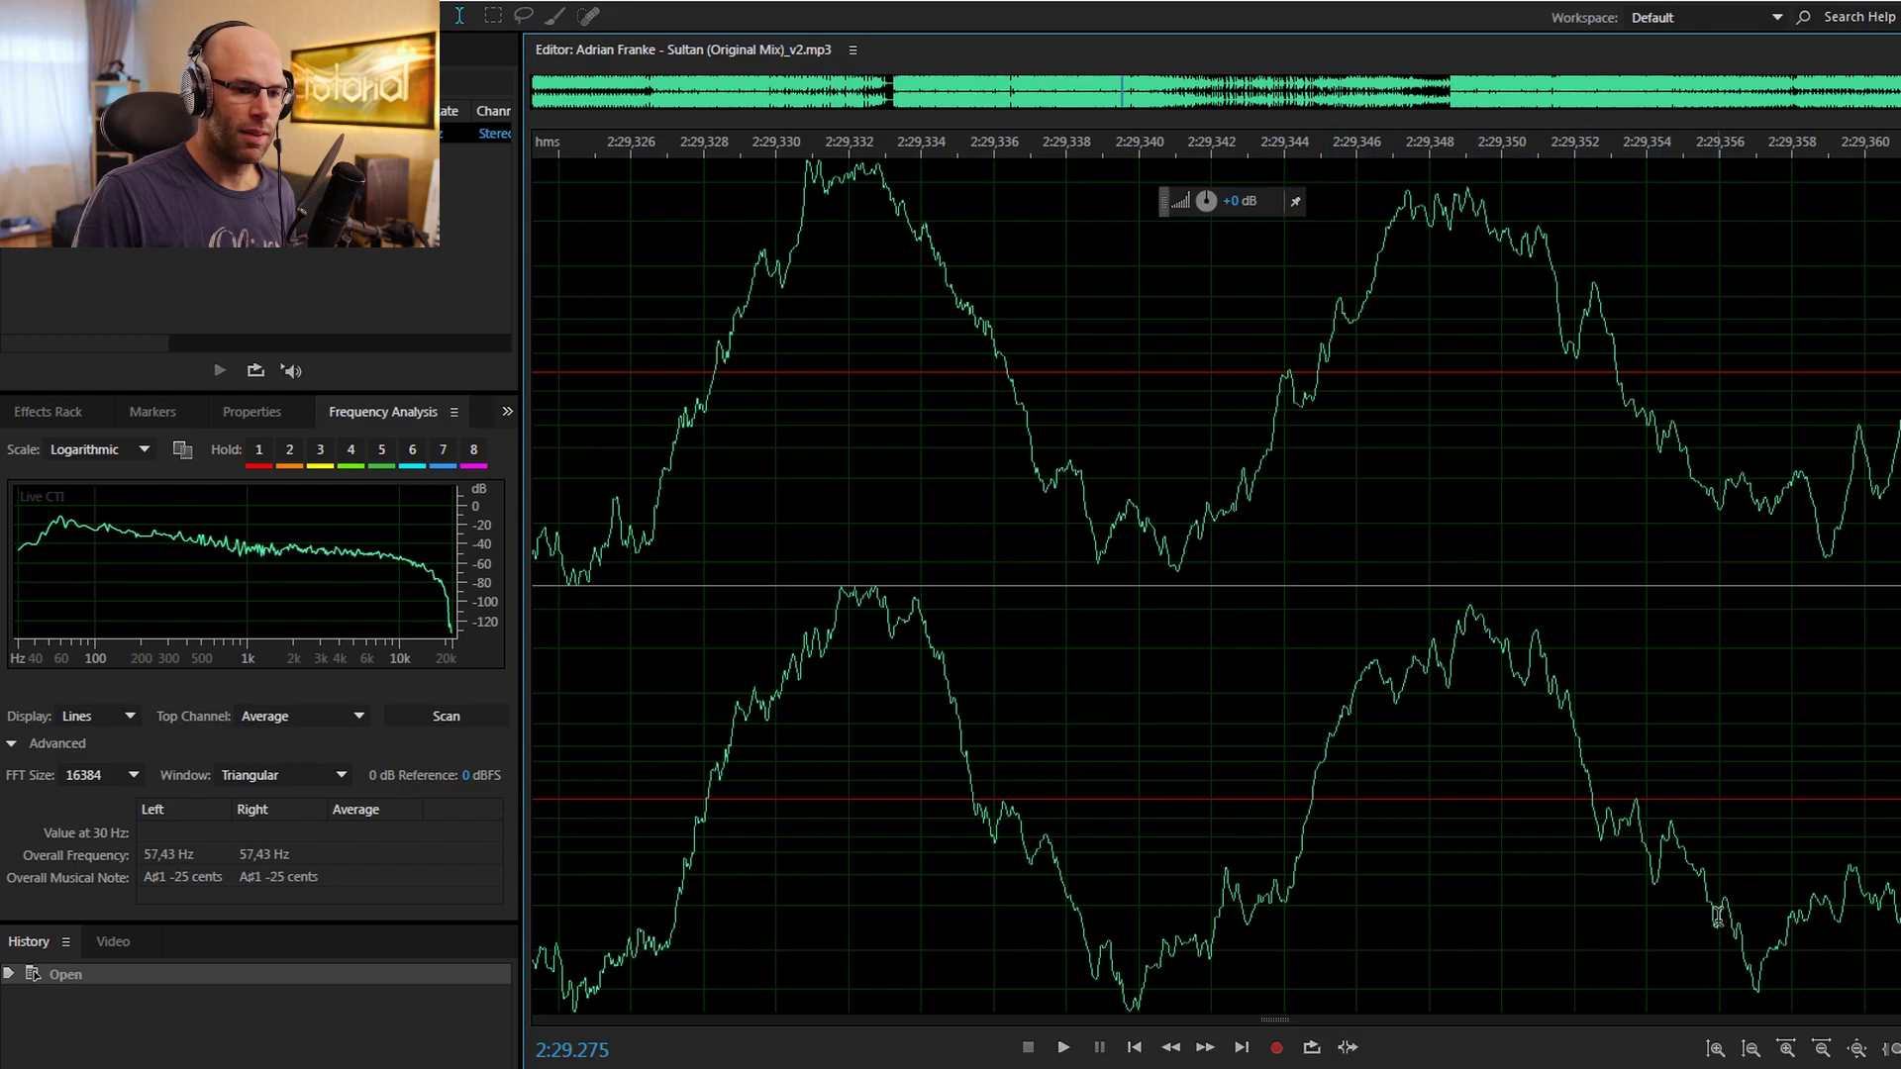
Inspect the preceding kick up close around 2:27.9 for comparison
scroll(1415, 716, "down", 10)
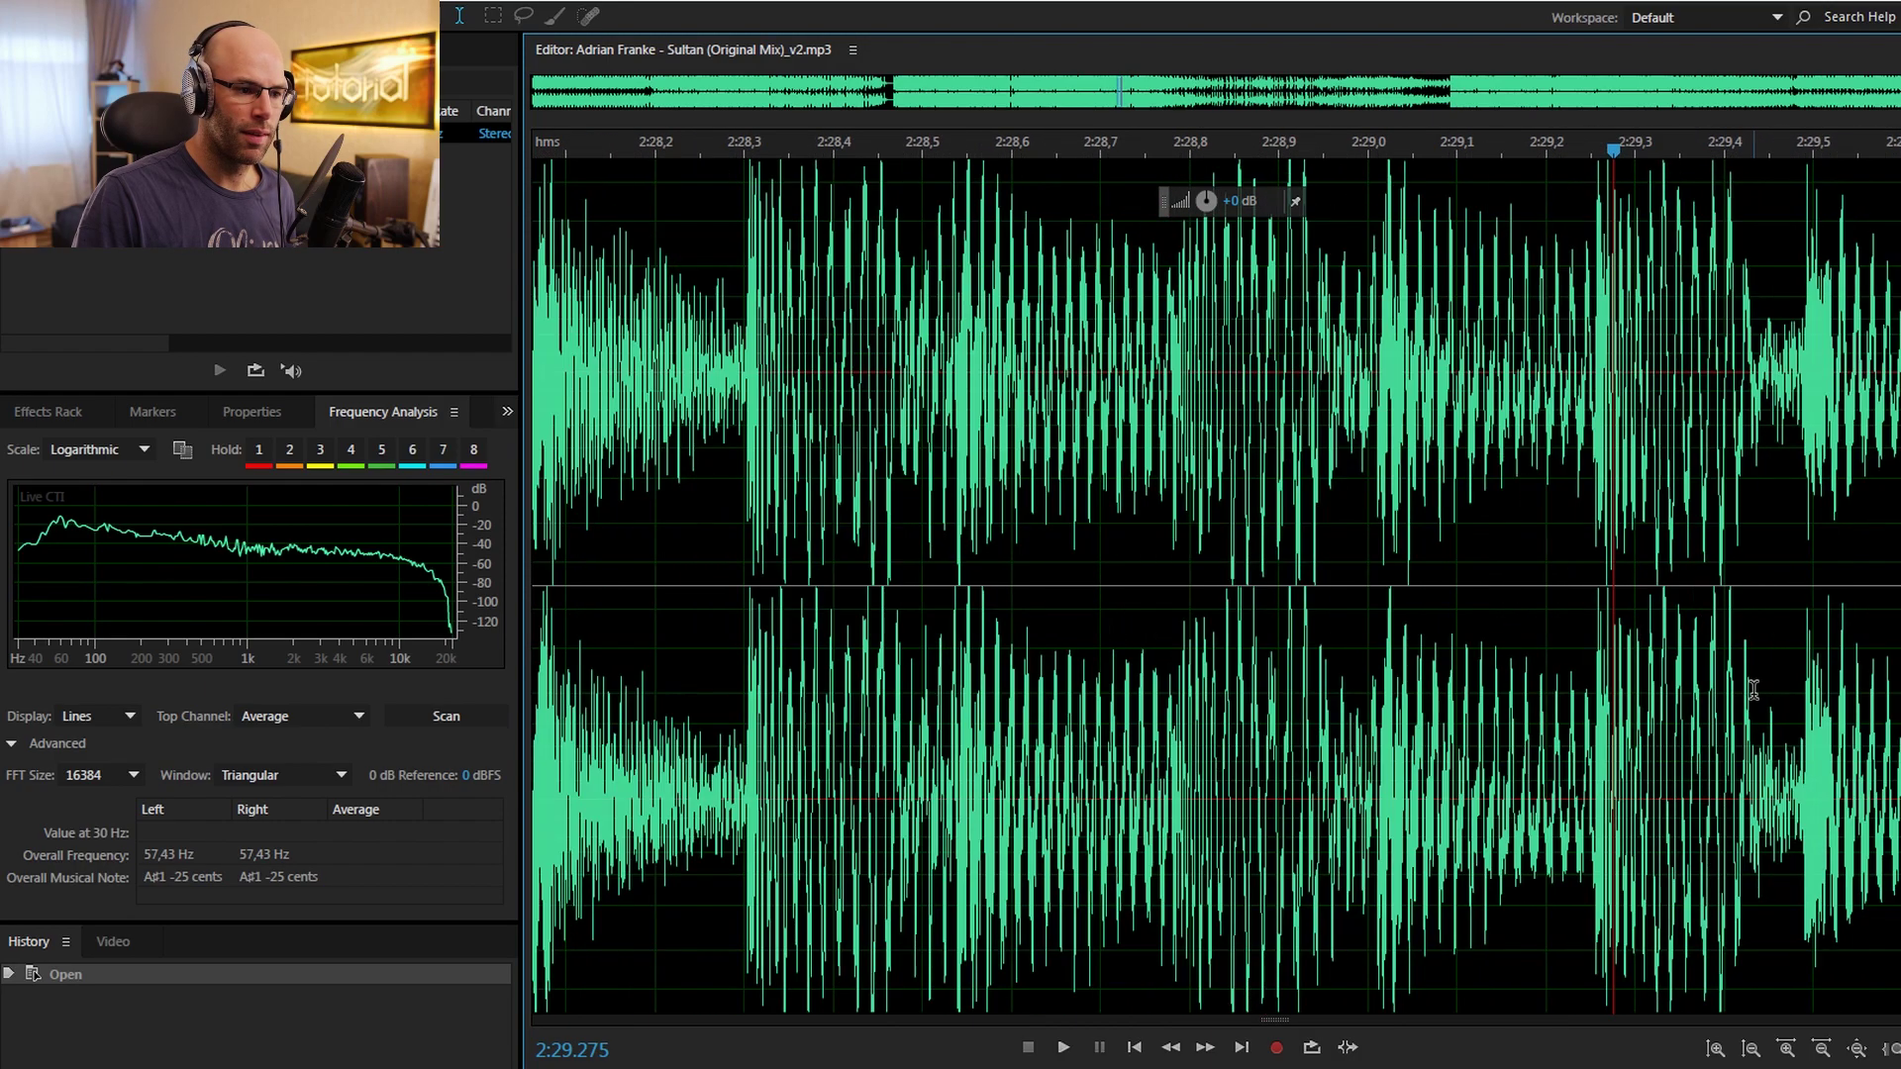
scroll(1224, 762, "up", 5)
scroll(1310, 766, "down", 5)
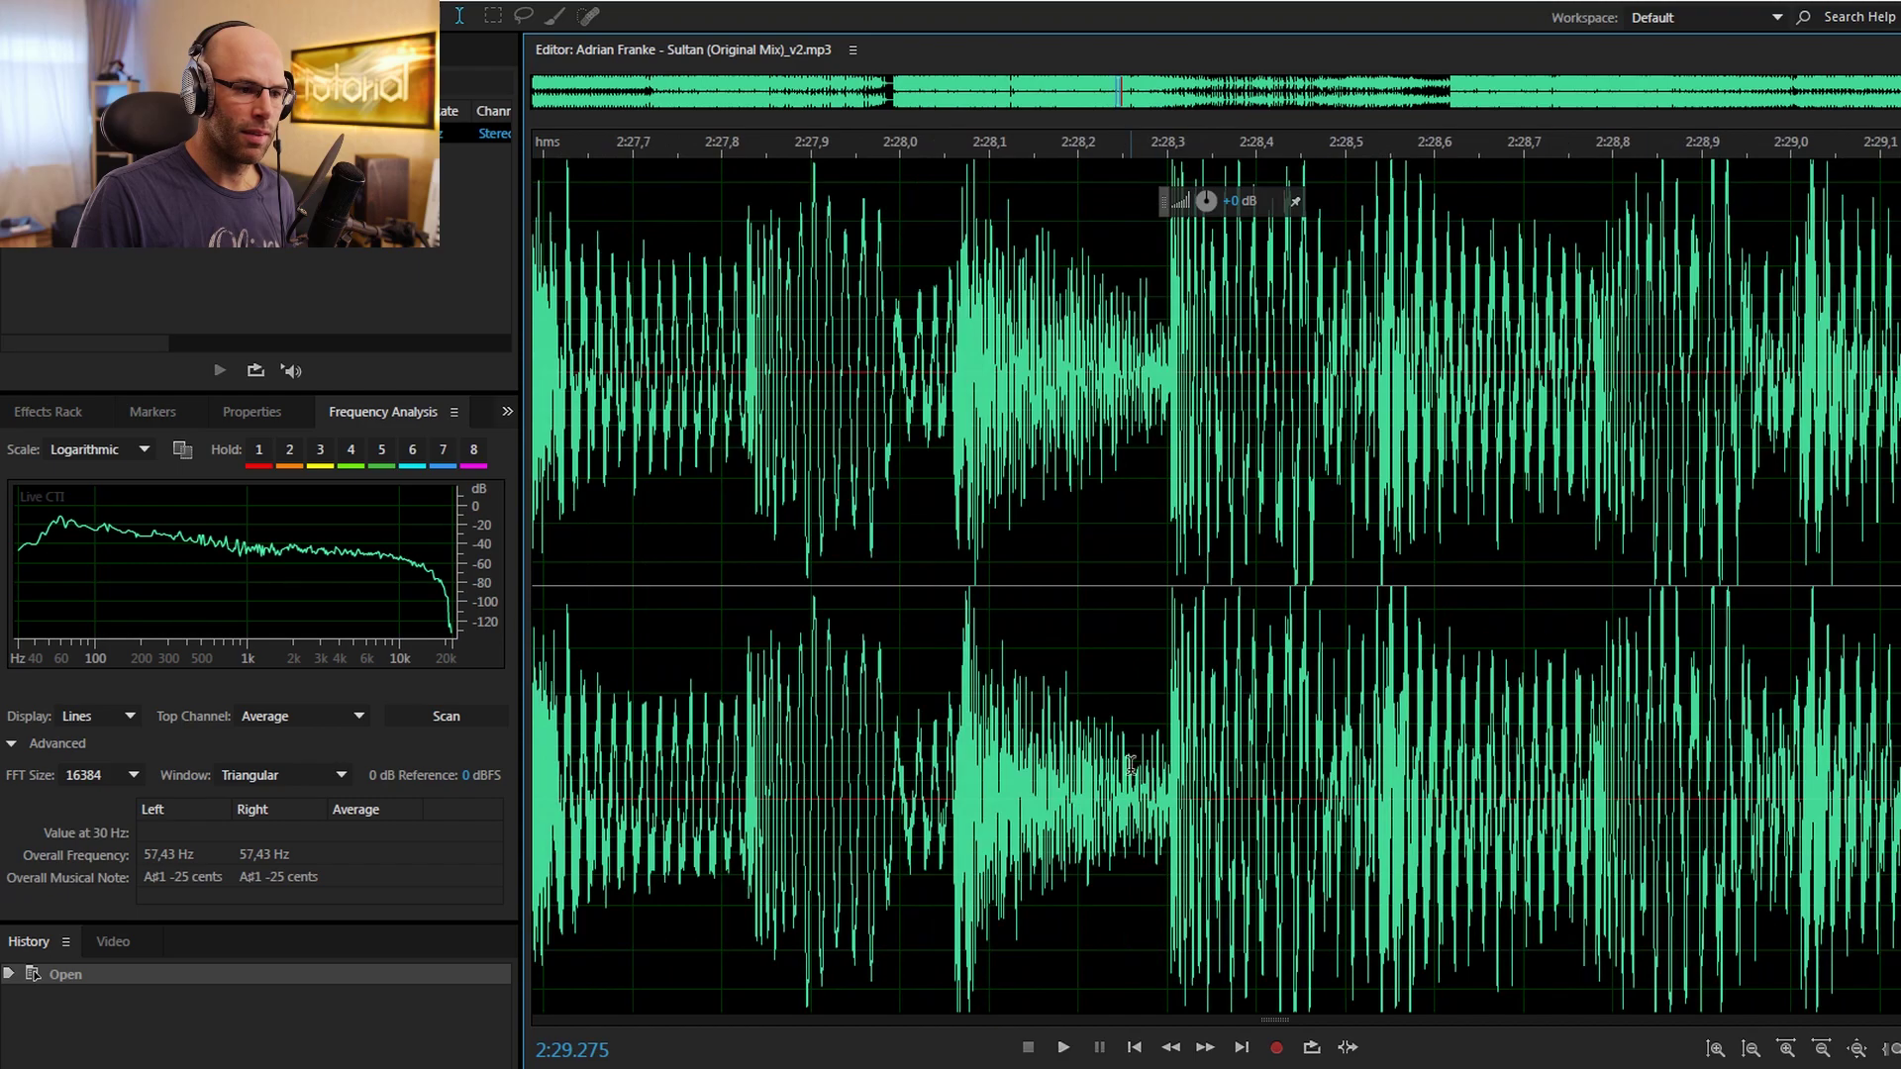
scroll(896, 787, "up", 3)
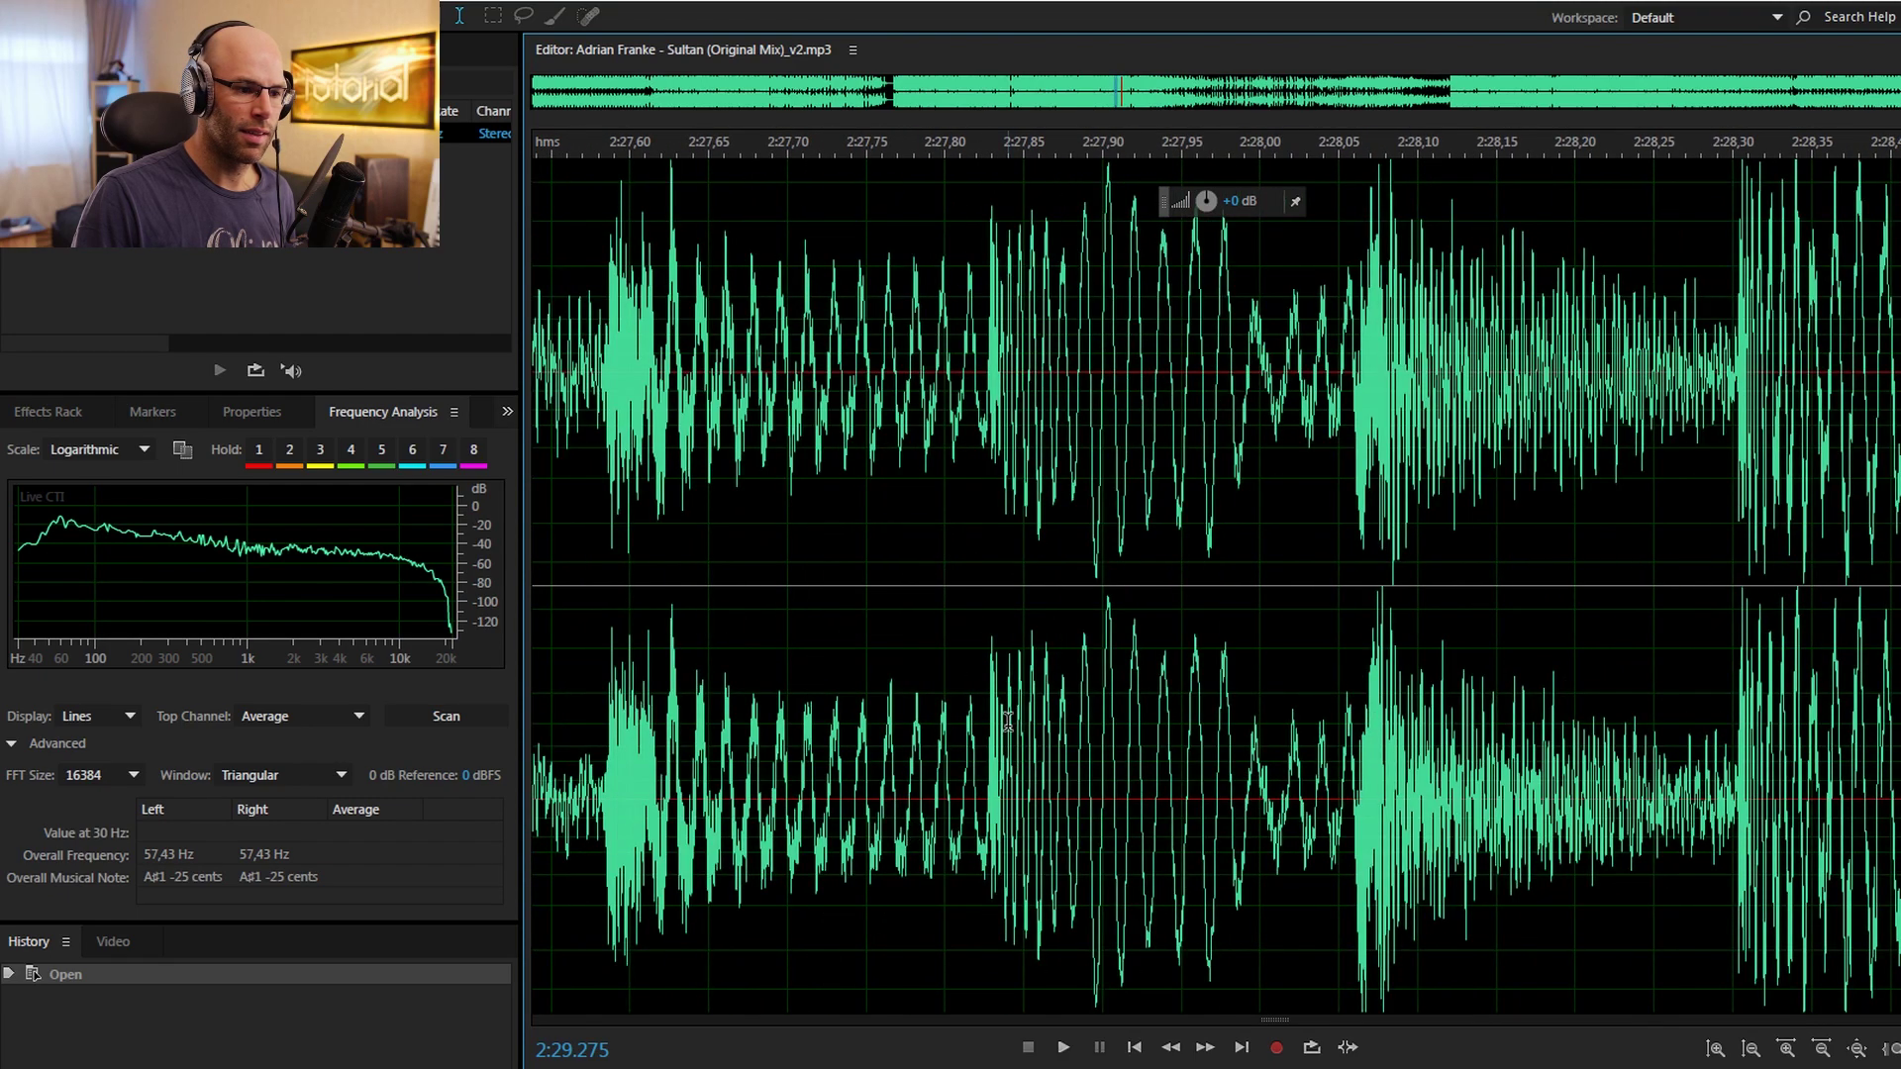
scroll(1007, 721, "up", 6)
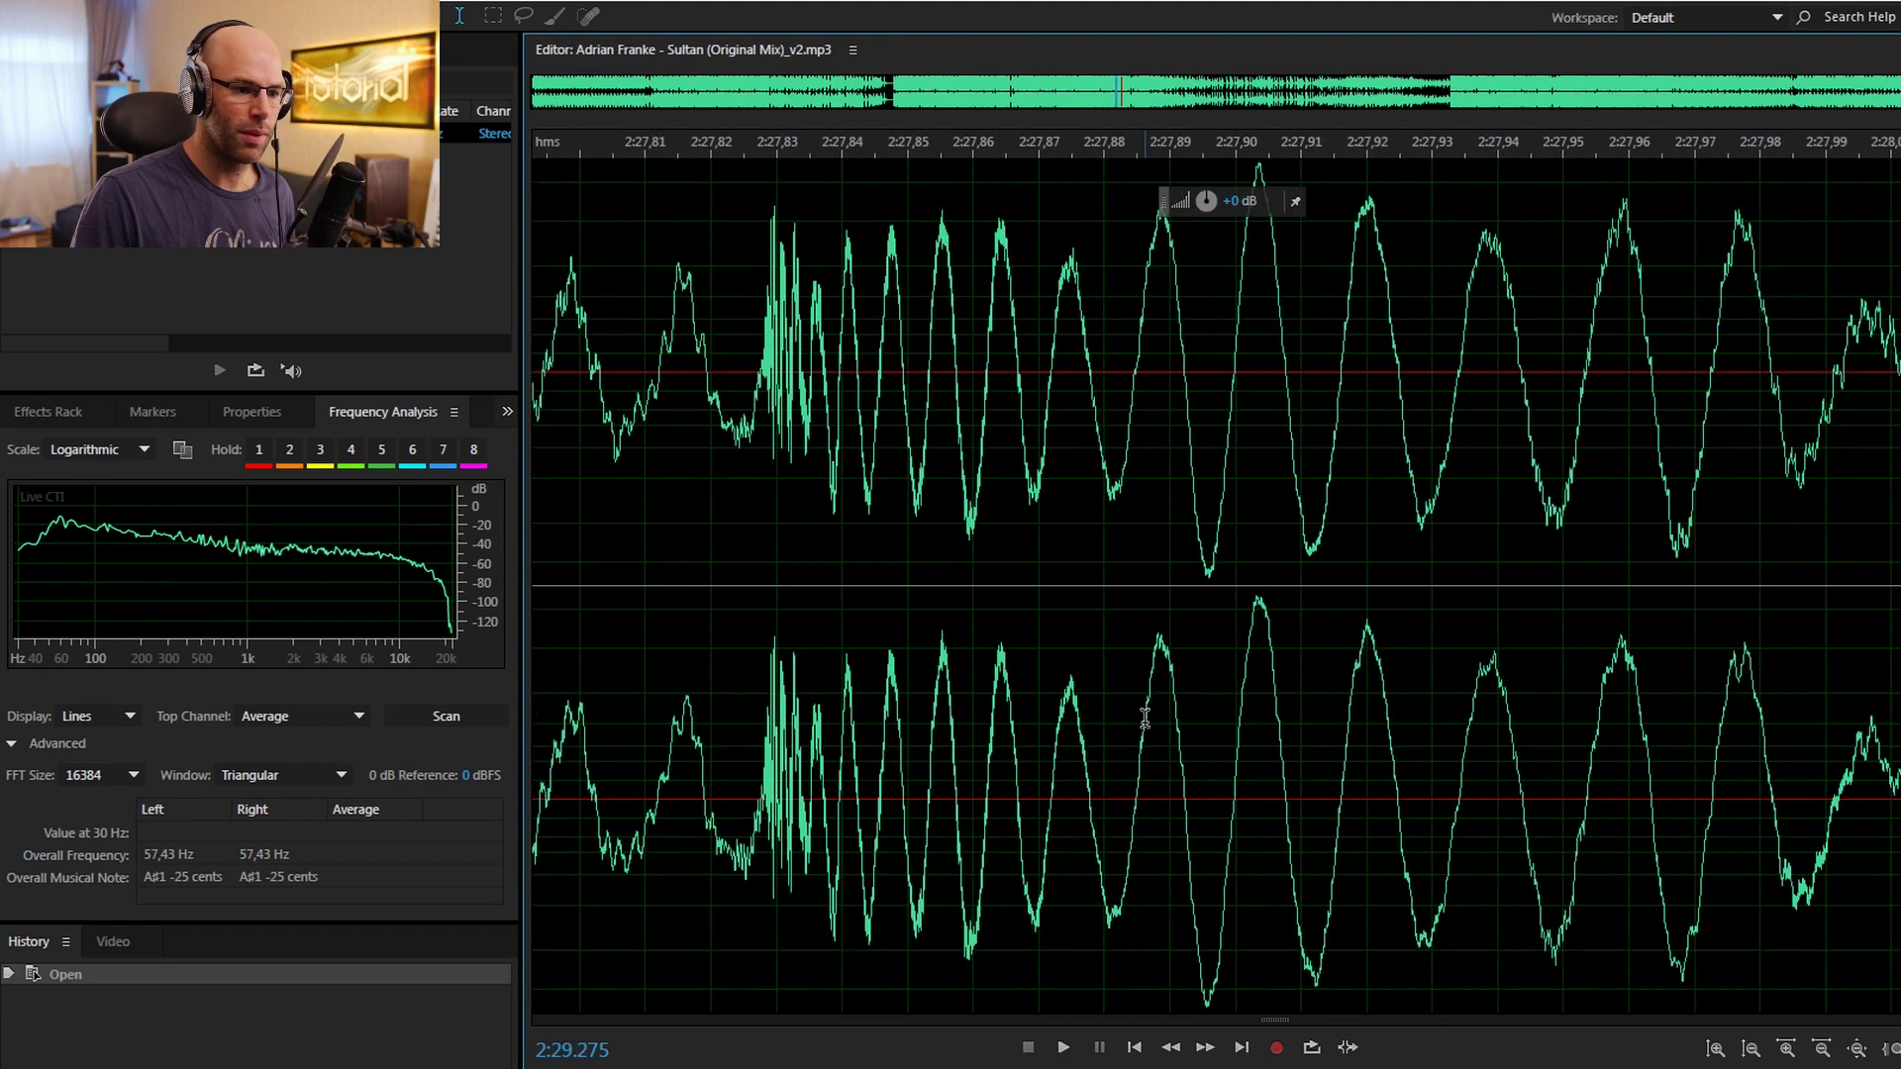
scroll(980, 728, "down", 8)
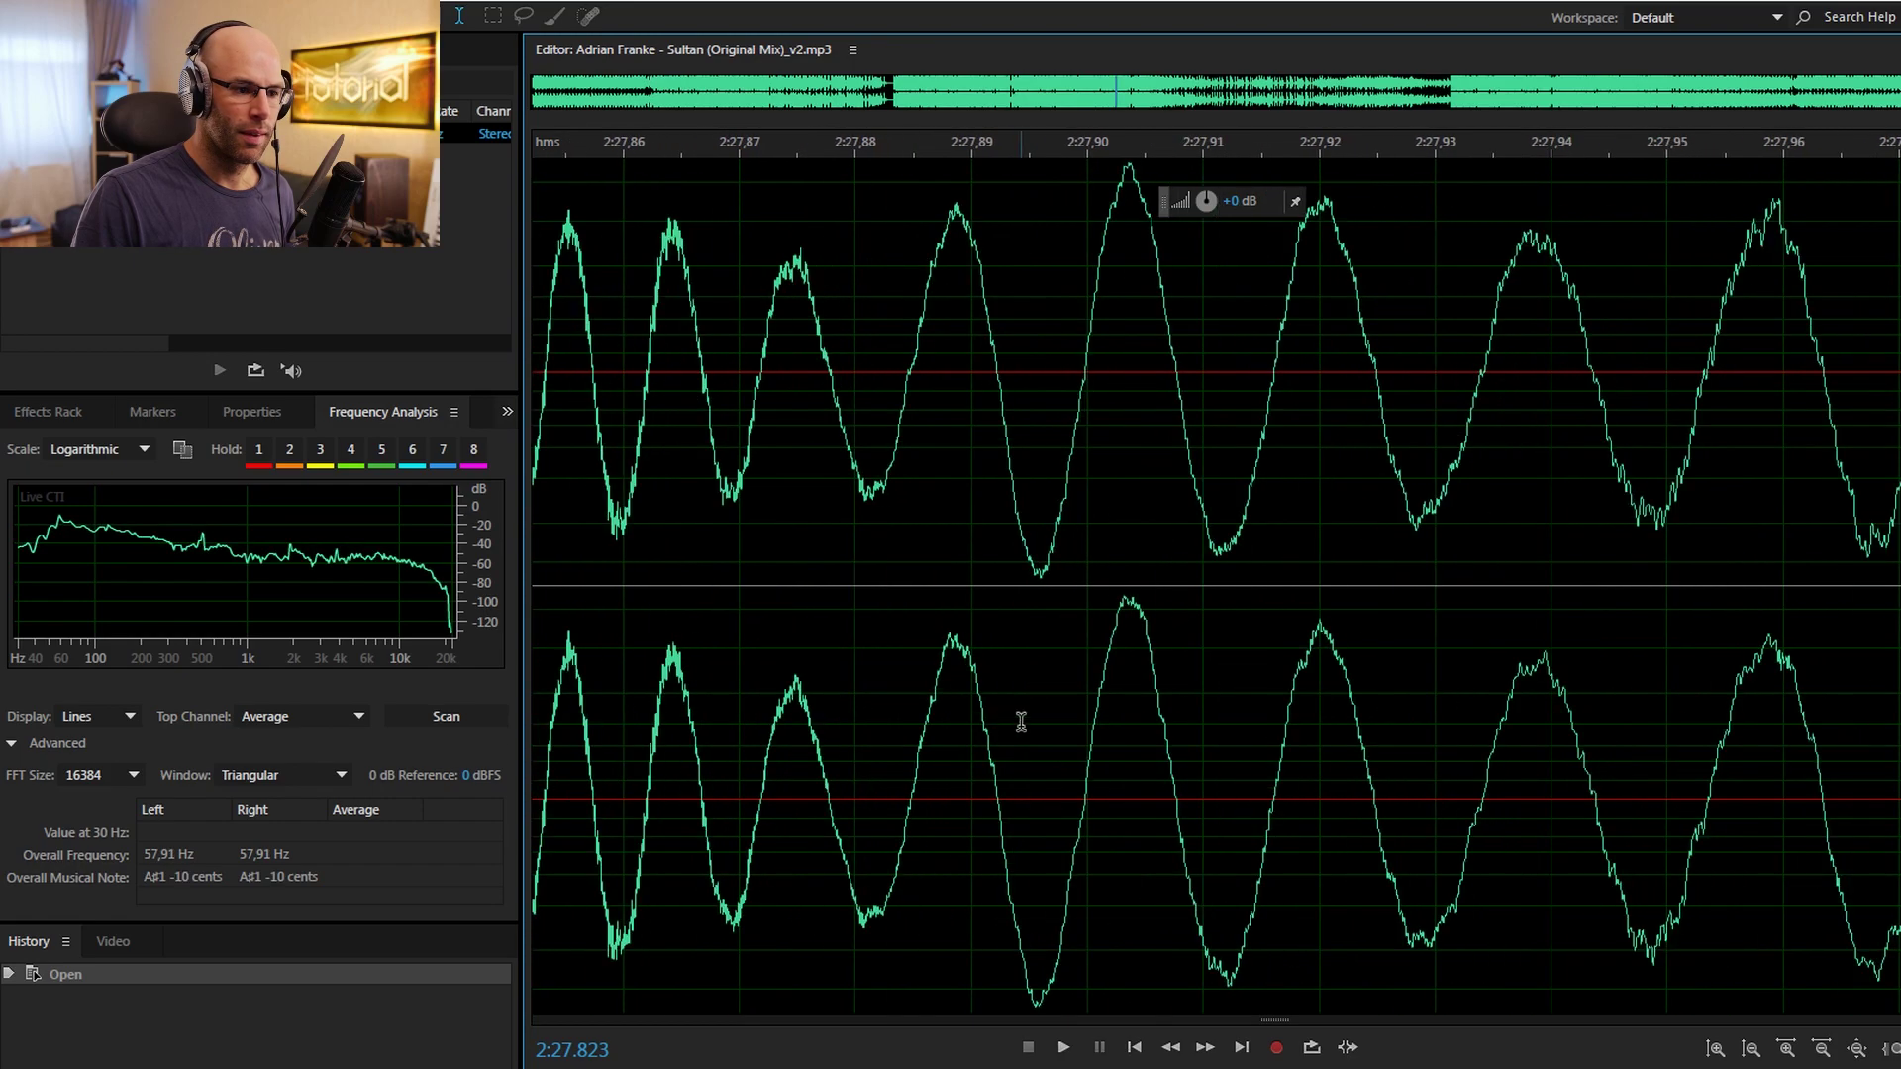
scroll(1053, 707, "down", 15)
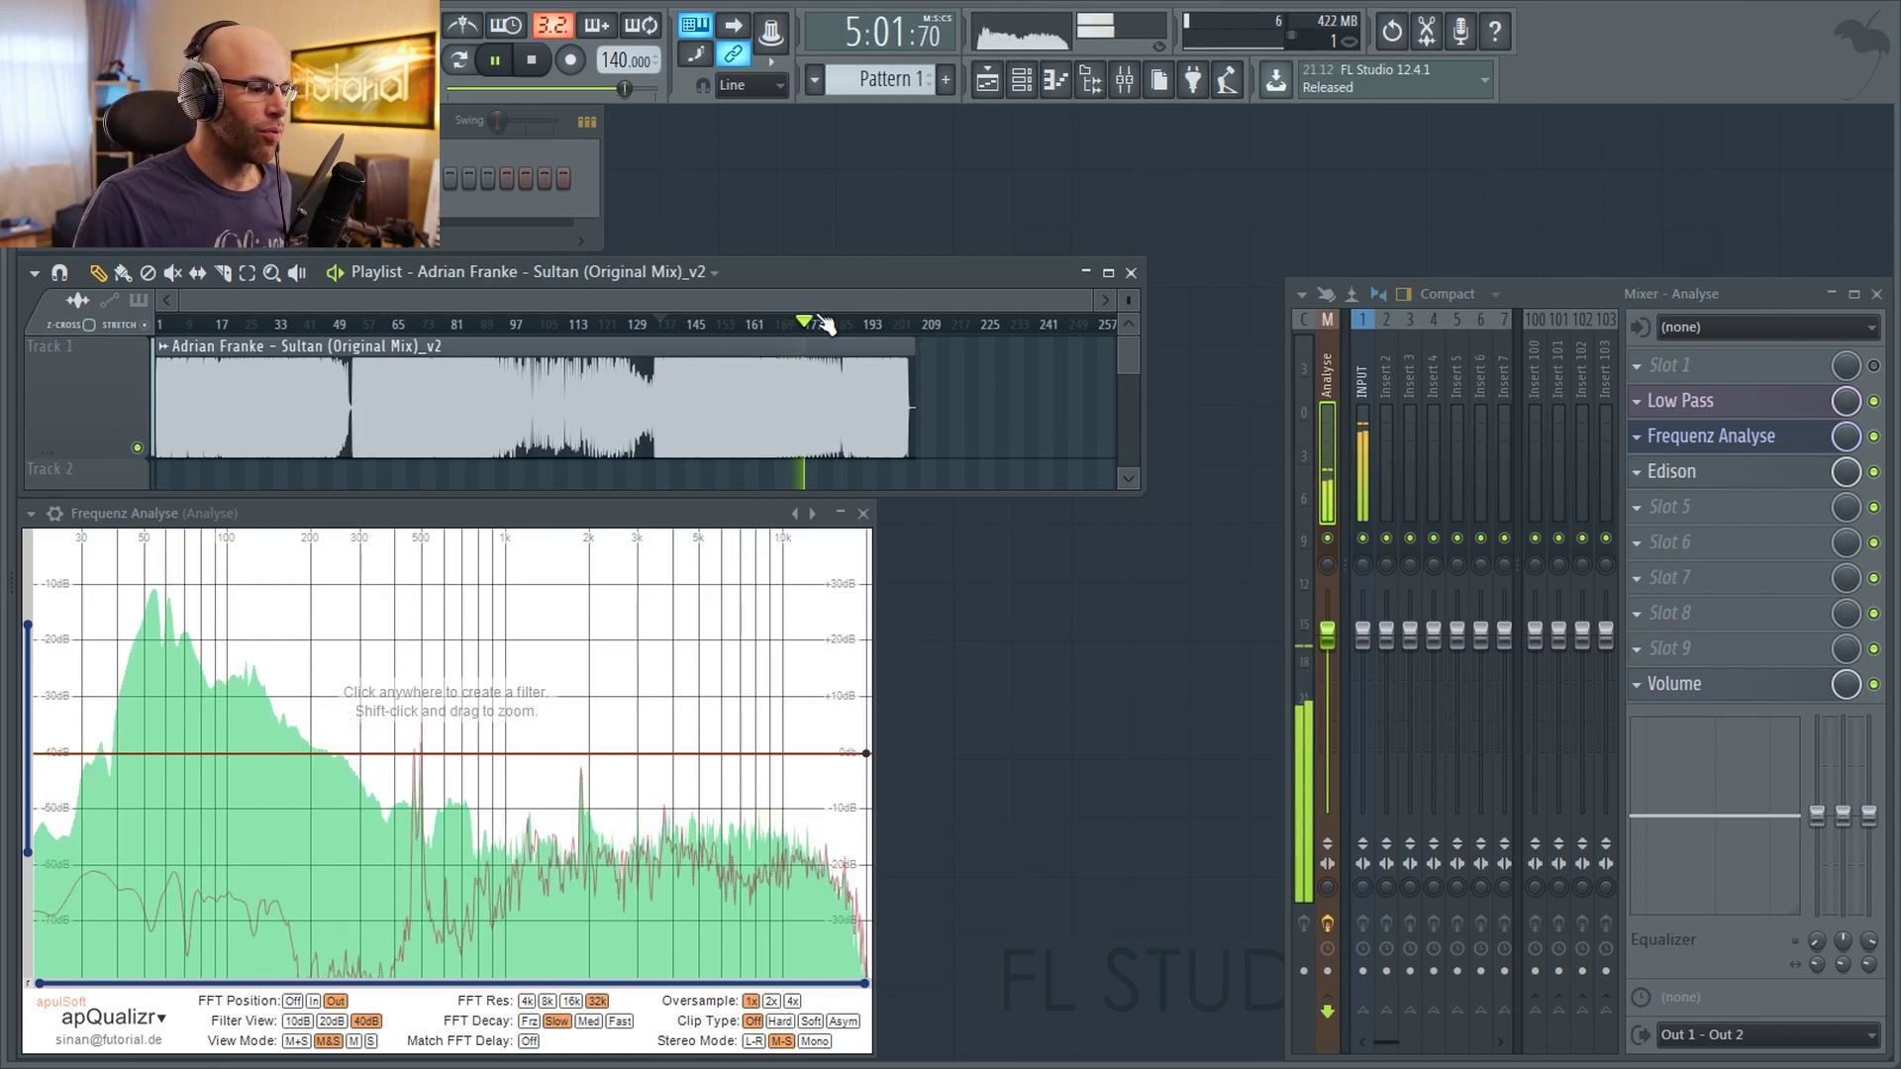
In FL Studio, jump playback to shortly after the start of the track's second drop
left_click(685, 324)
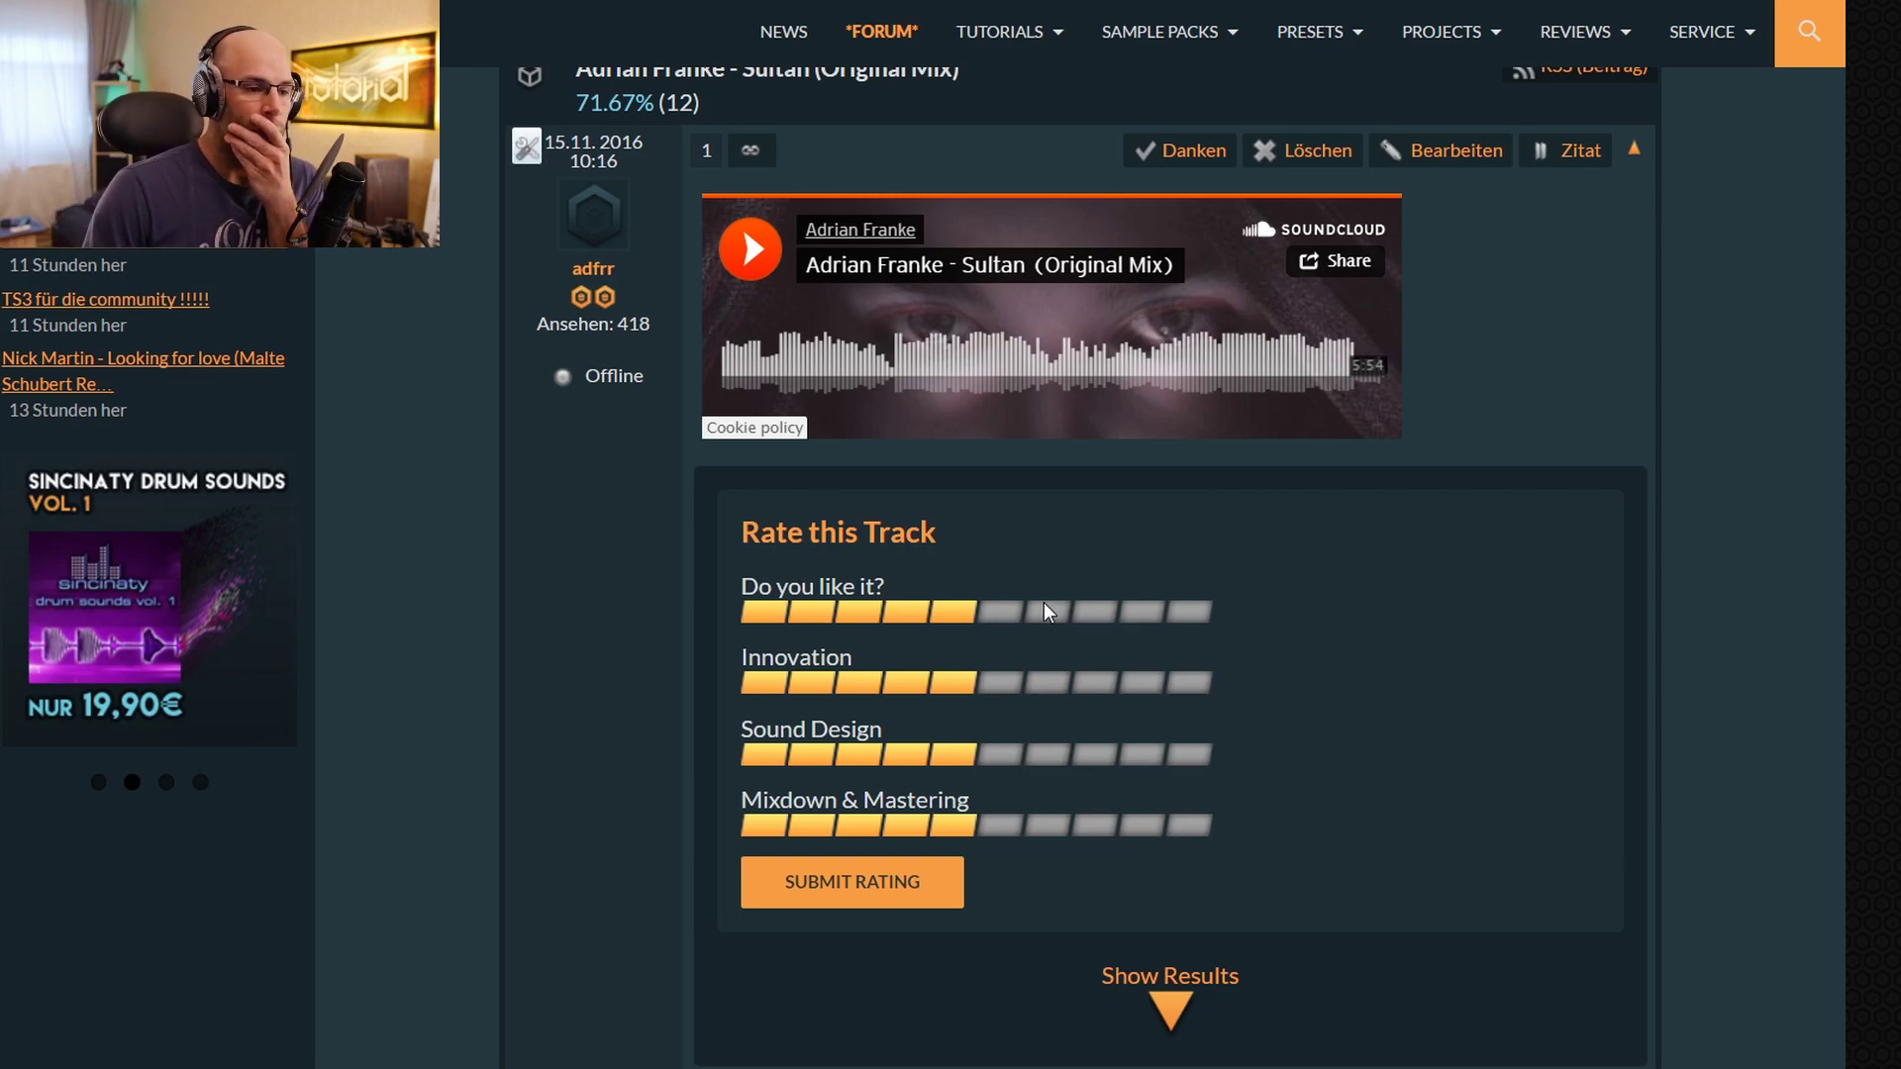
On the track's forum page, submit ratings of 6 for "Do you like it?", 5 for Innovation, and 8 for Sound Design and Mixdown & Mastering
left_click(1010, 612)
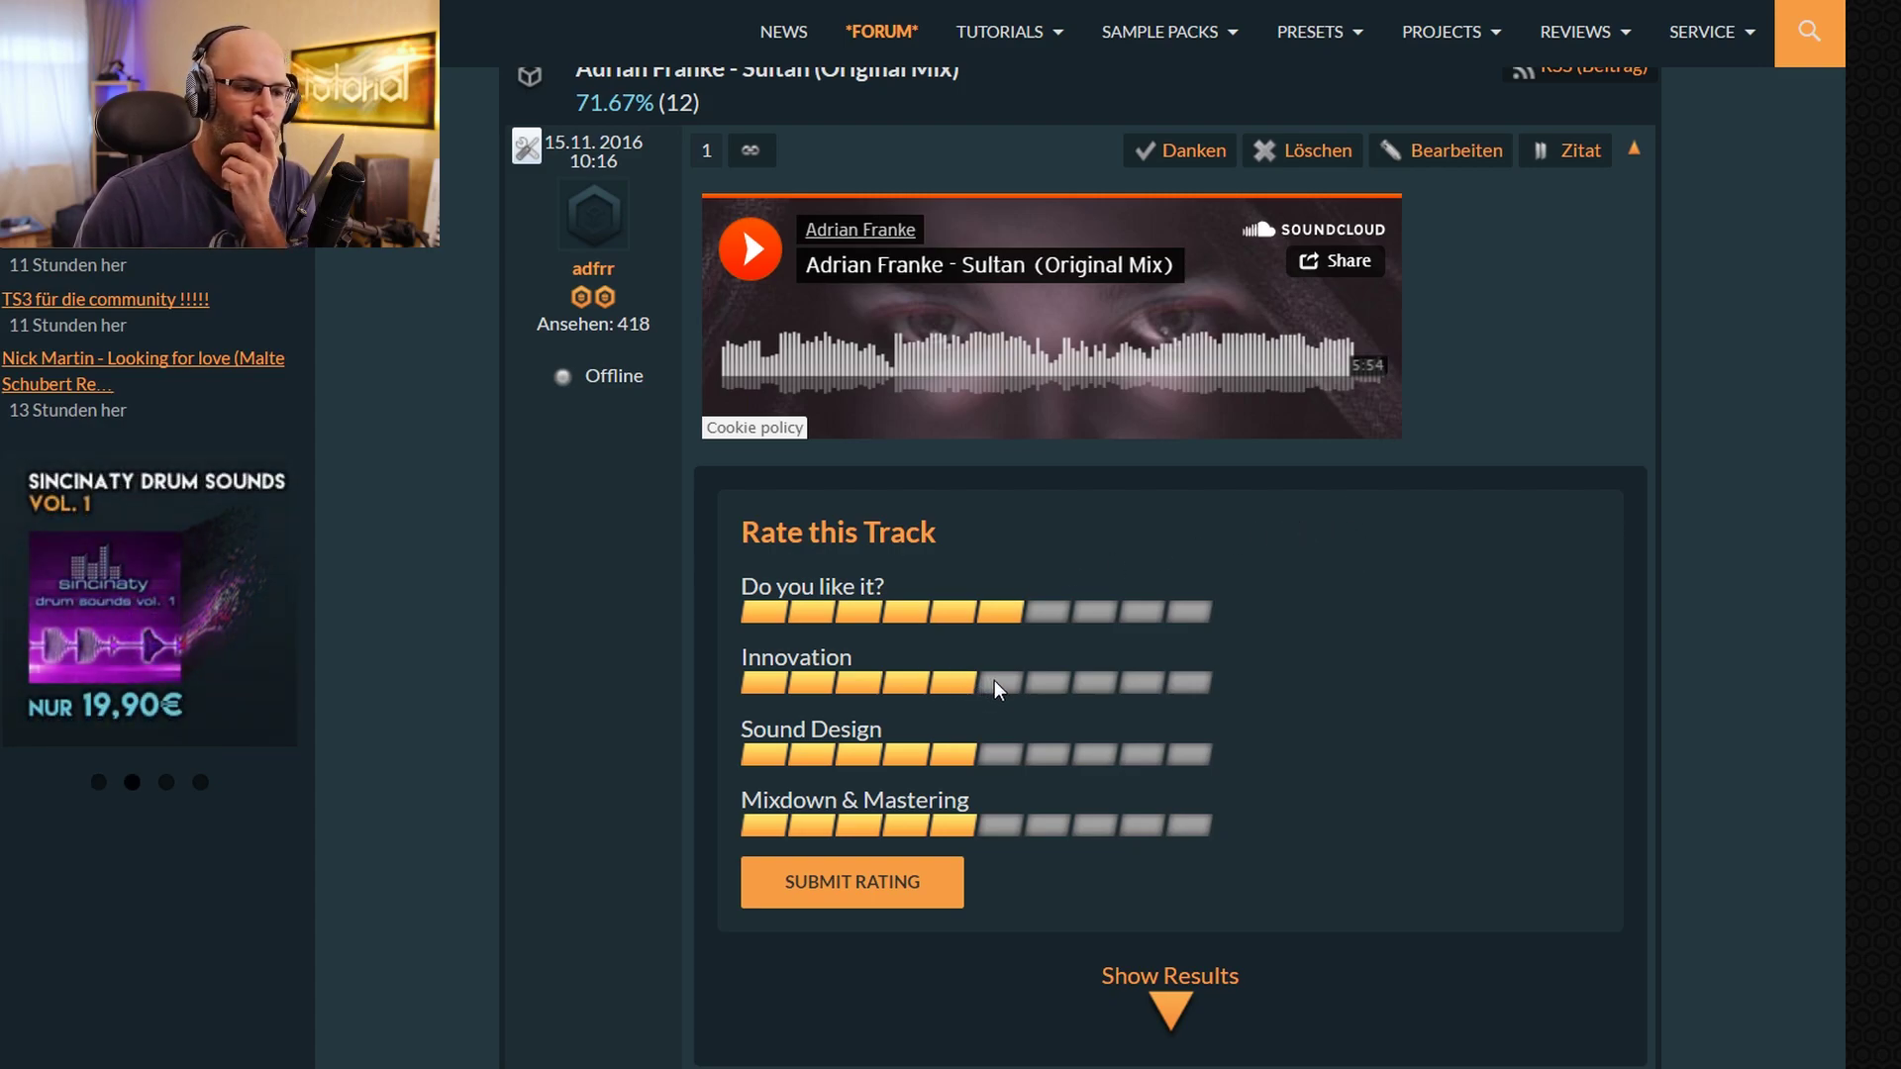
left_click(907, 686)
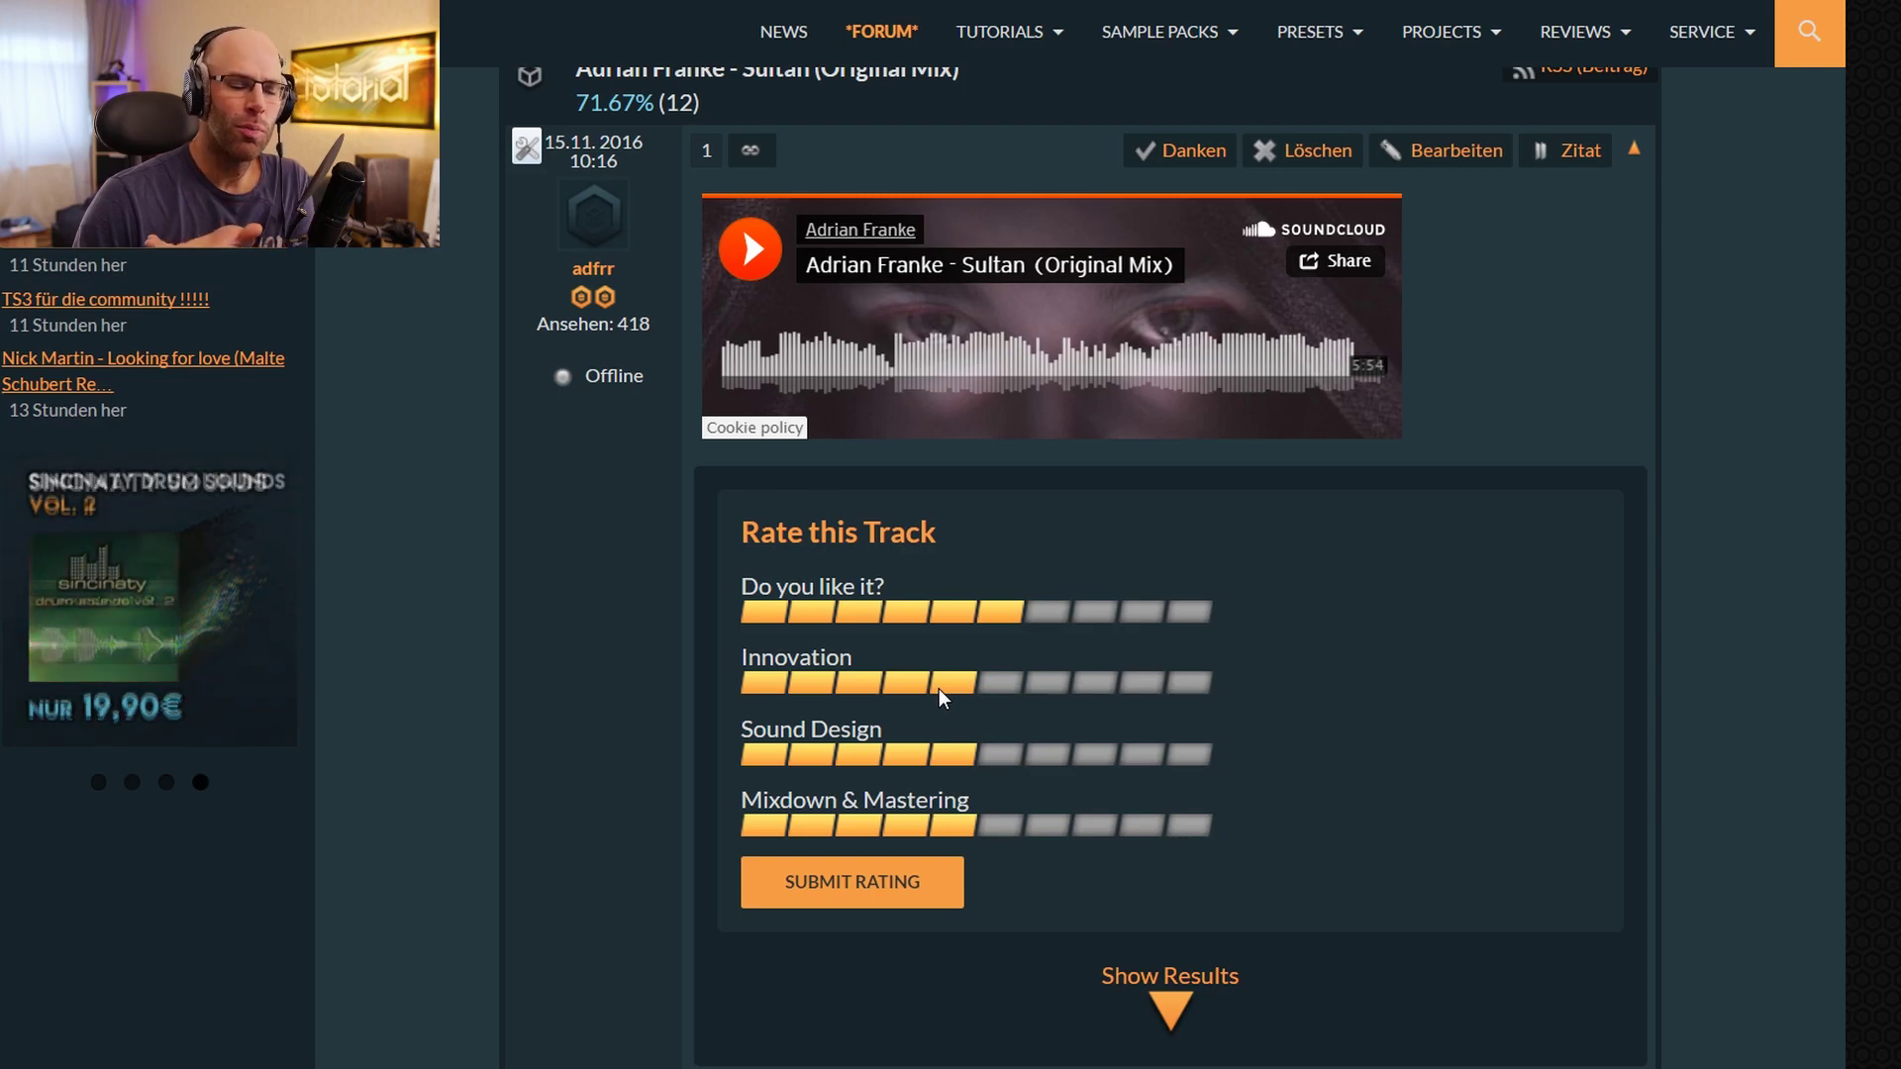
left_click(1066, 751)
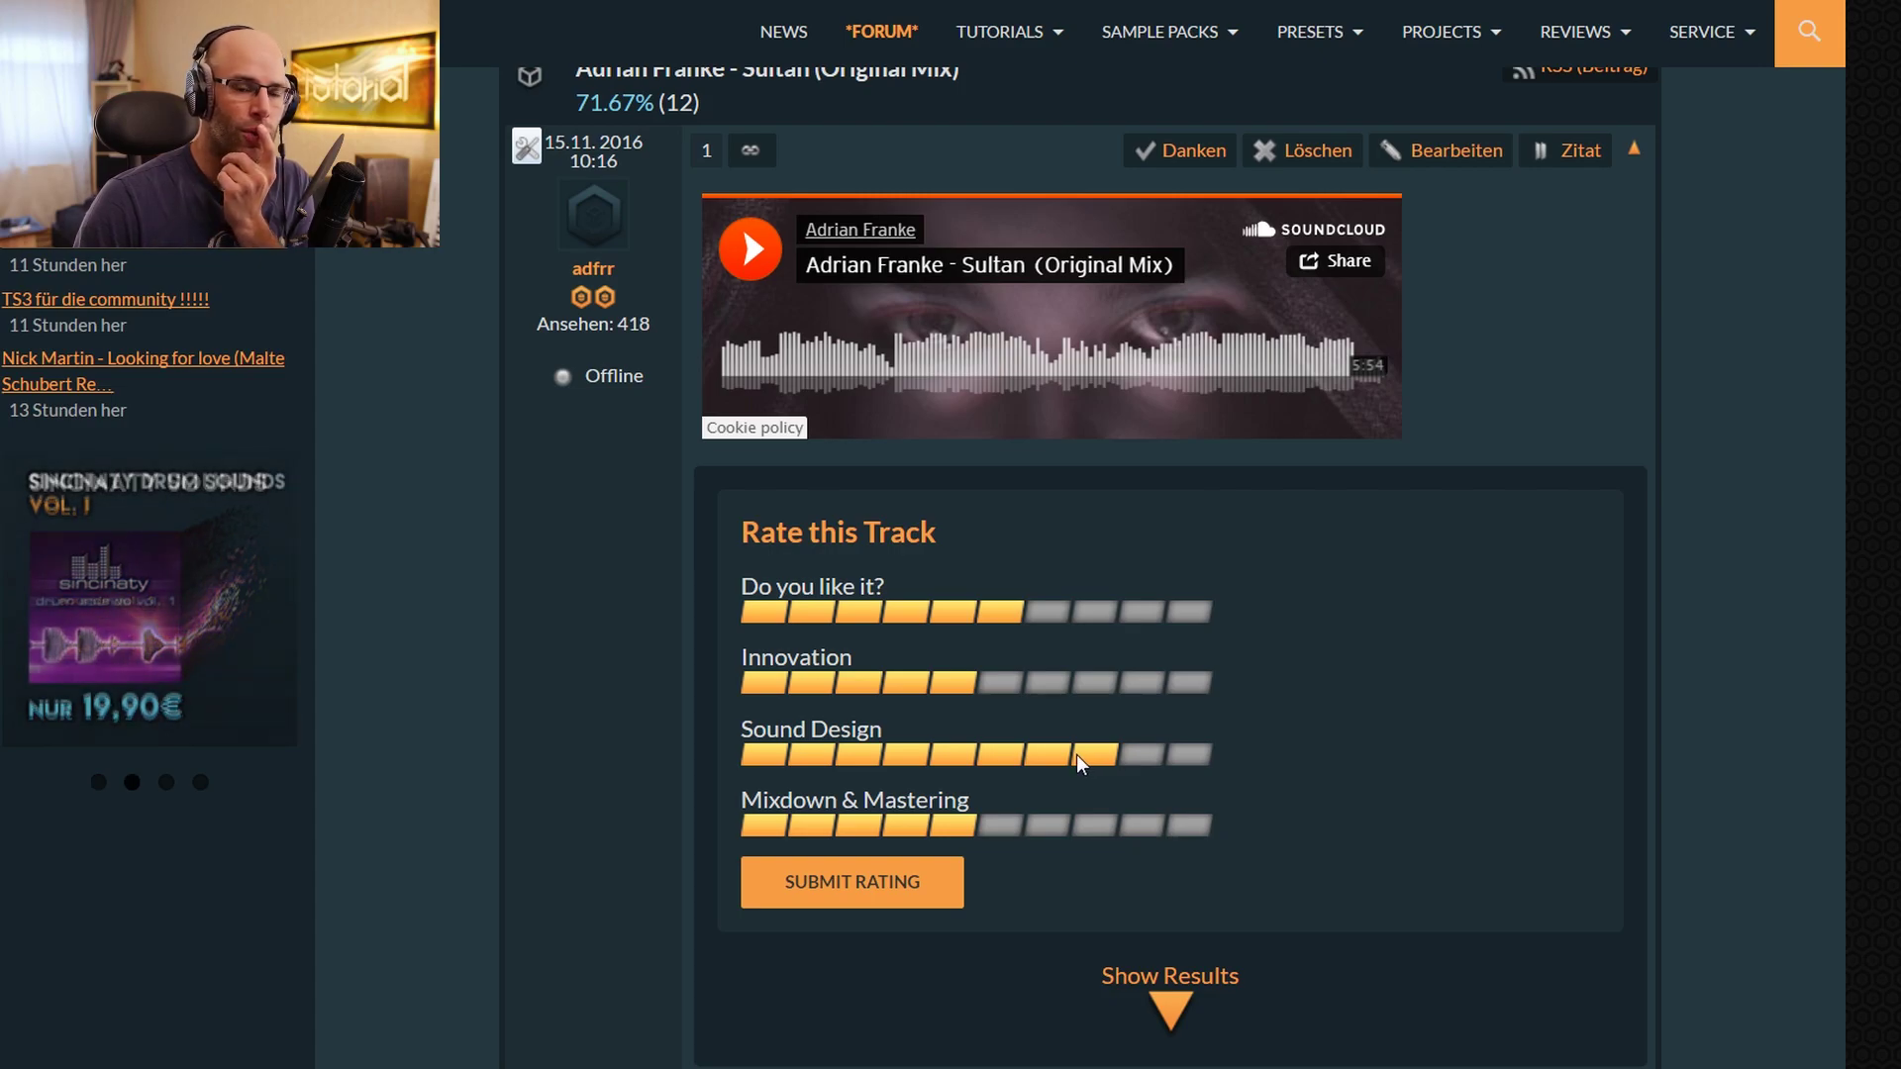
left_click(1107, 824)
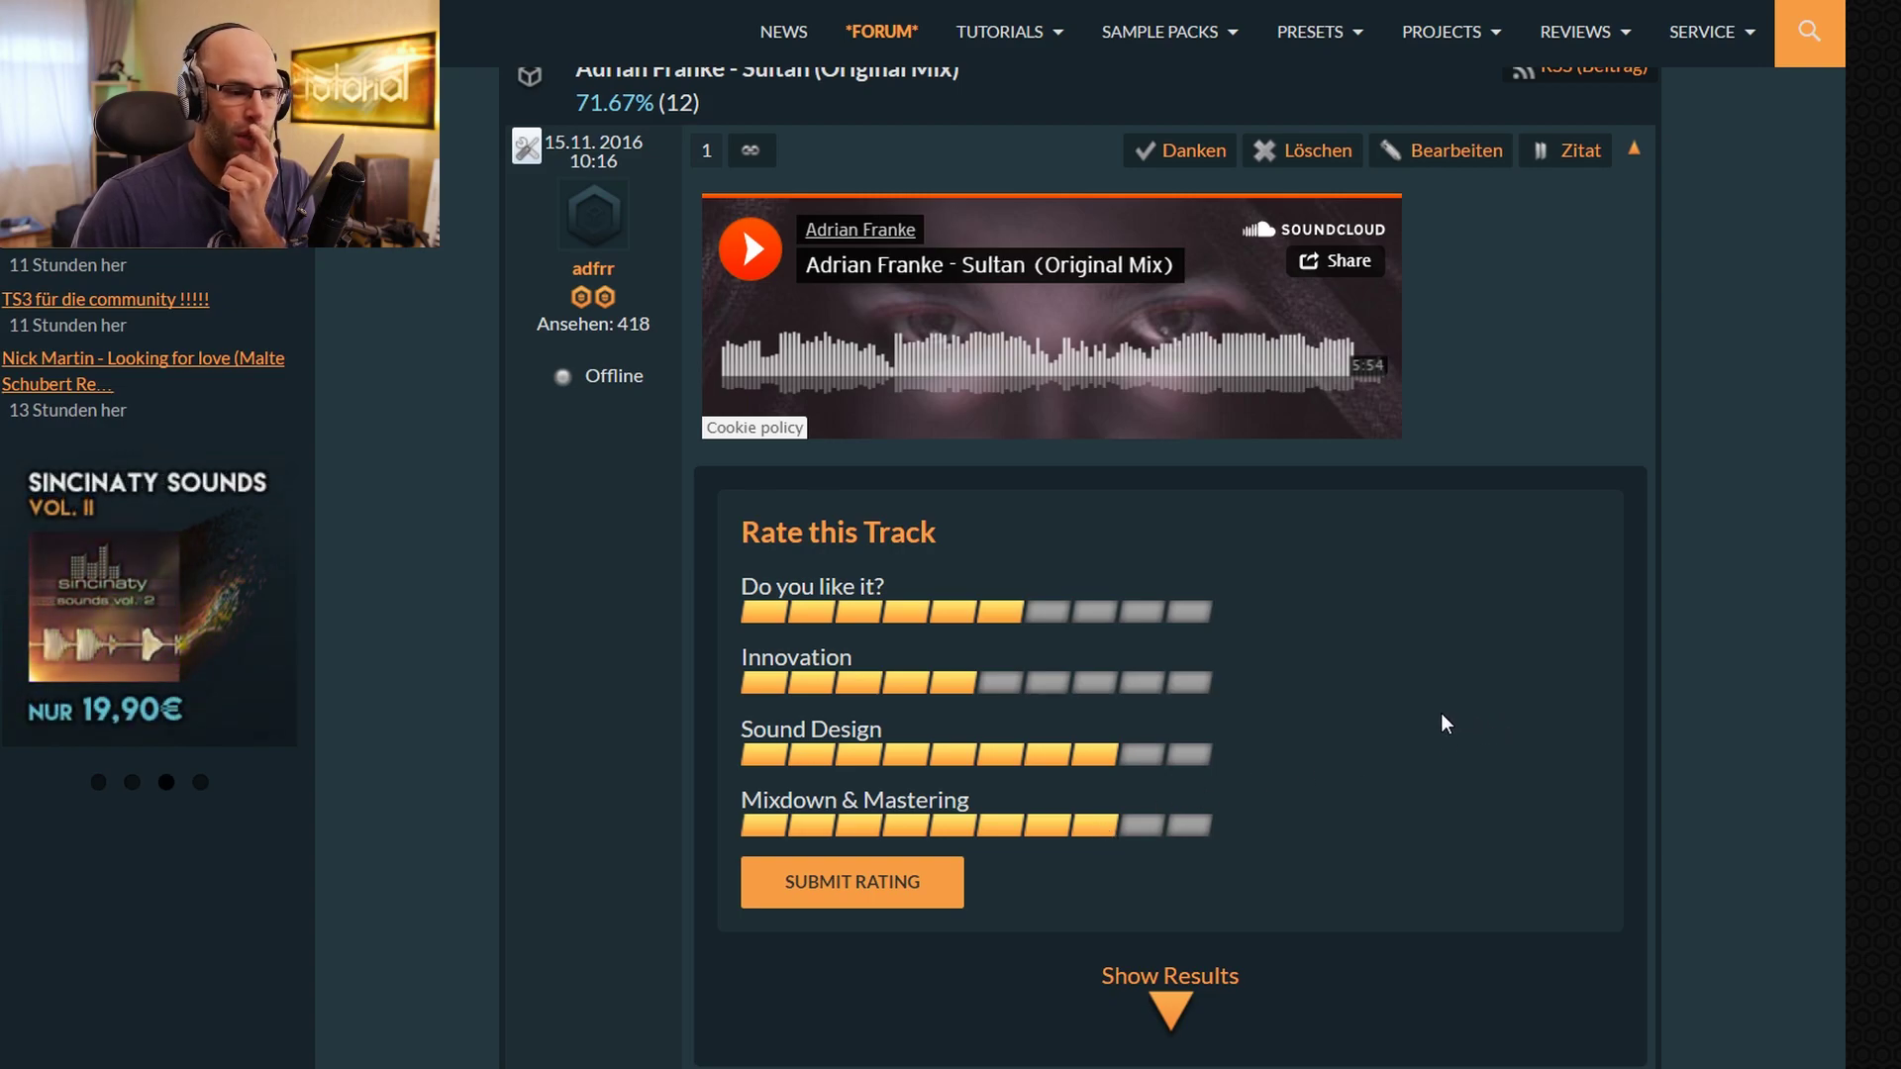
left_click(879, 877)
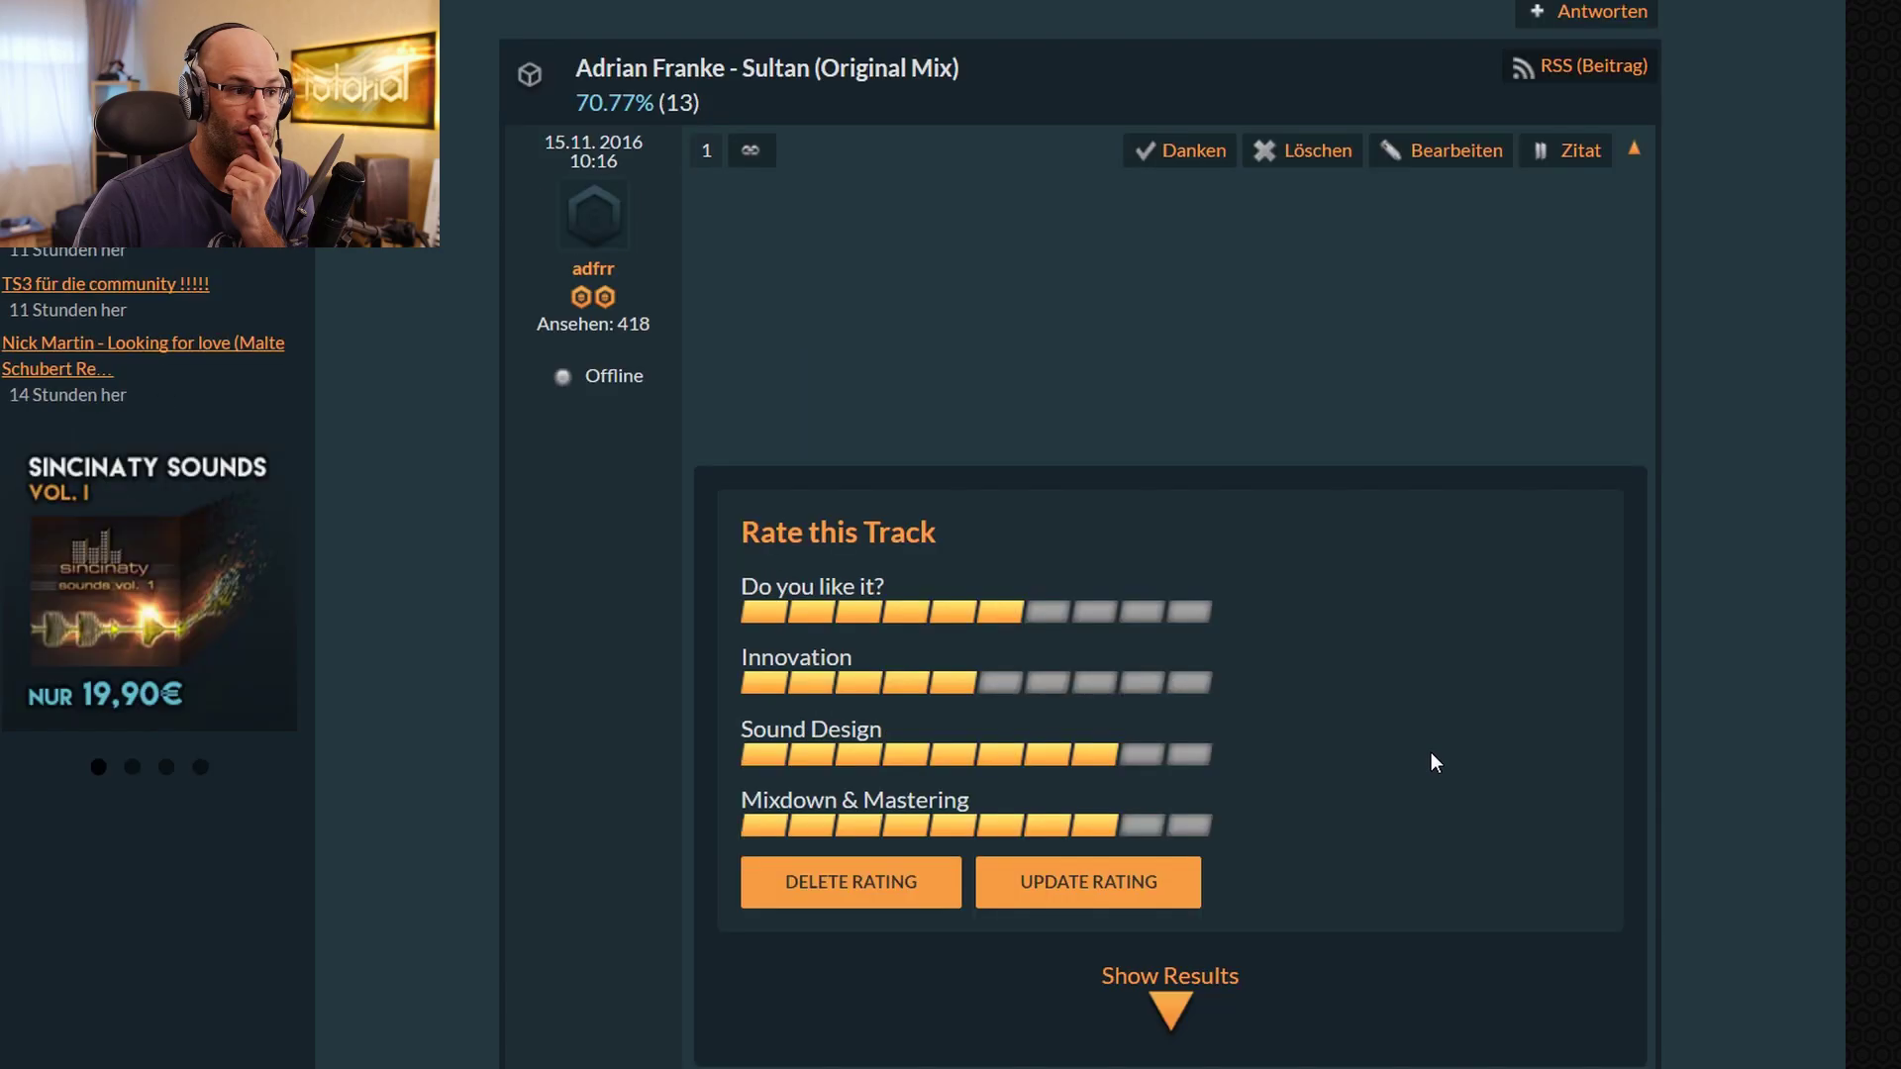
Show the track's overall rating results and view the average score in each category
scroll(1438, 583, "down", 5)
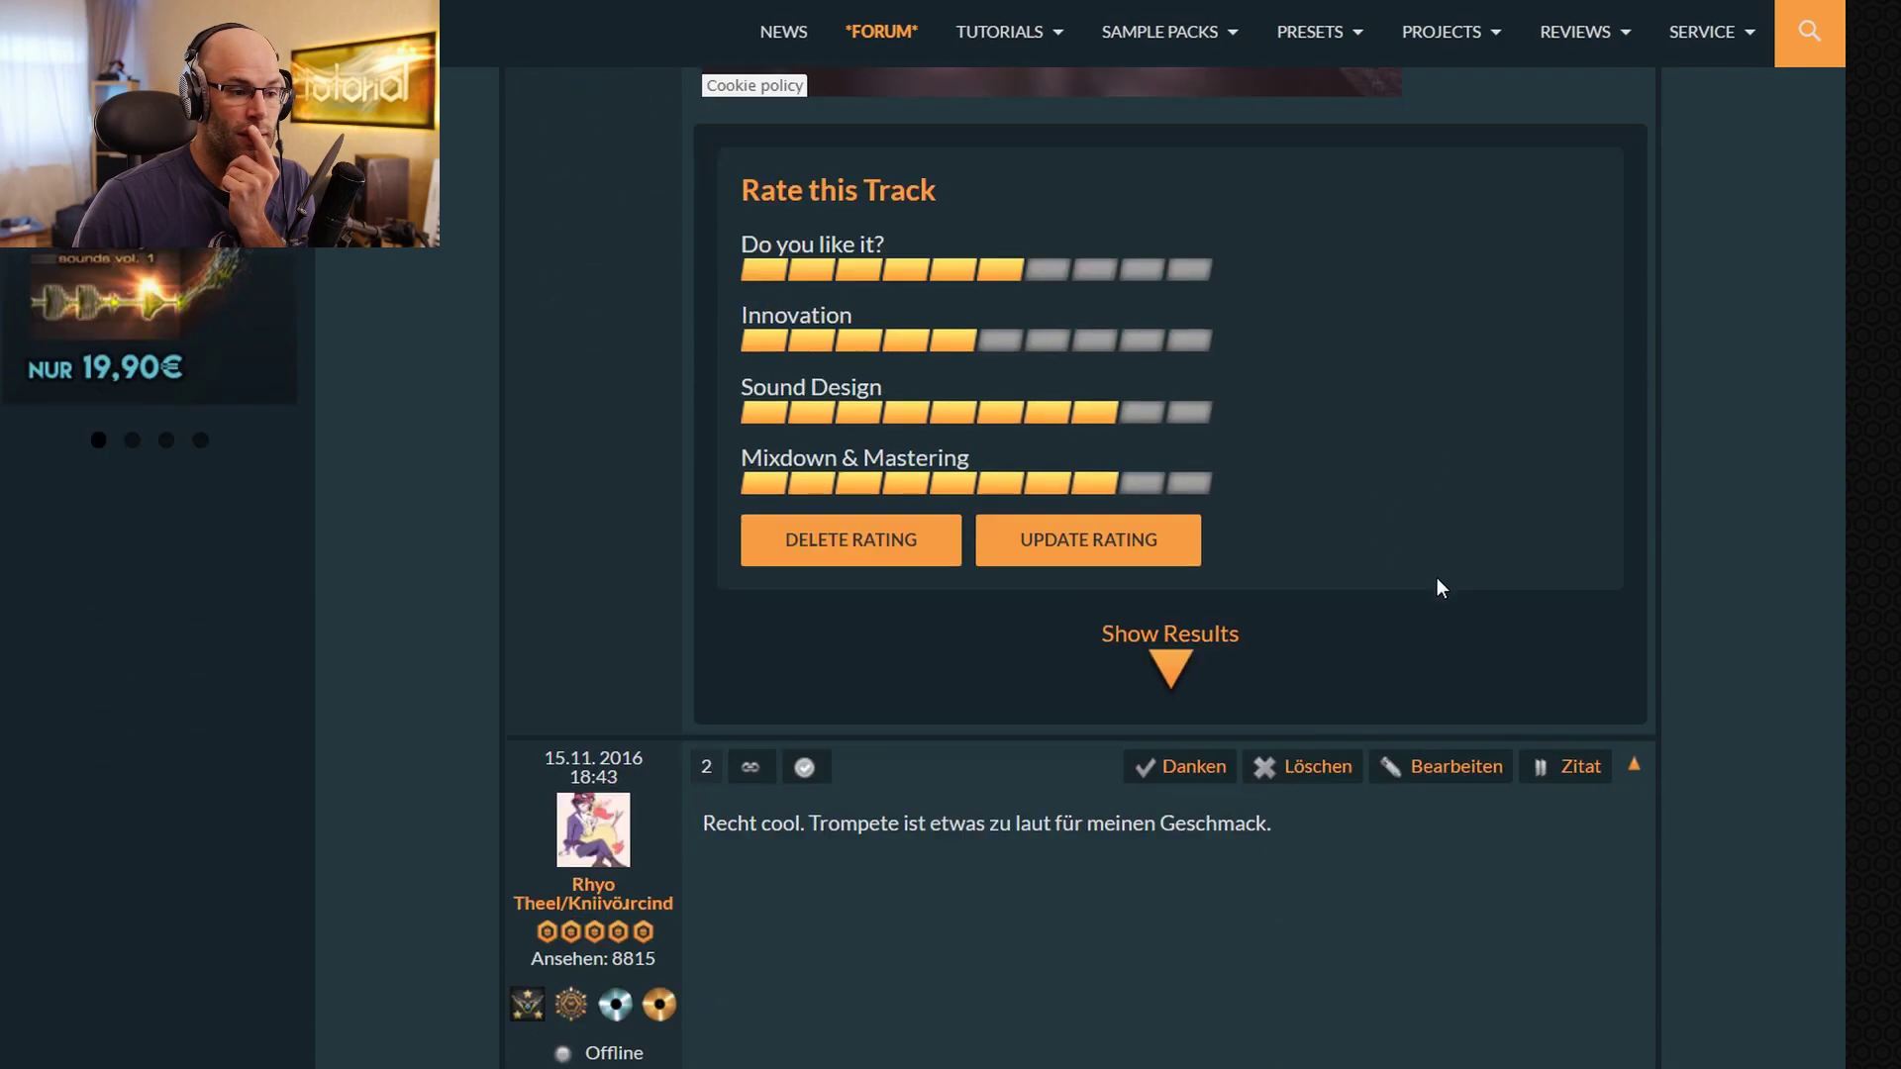
left_click(1170, 540)
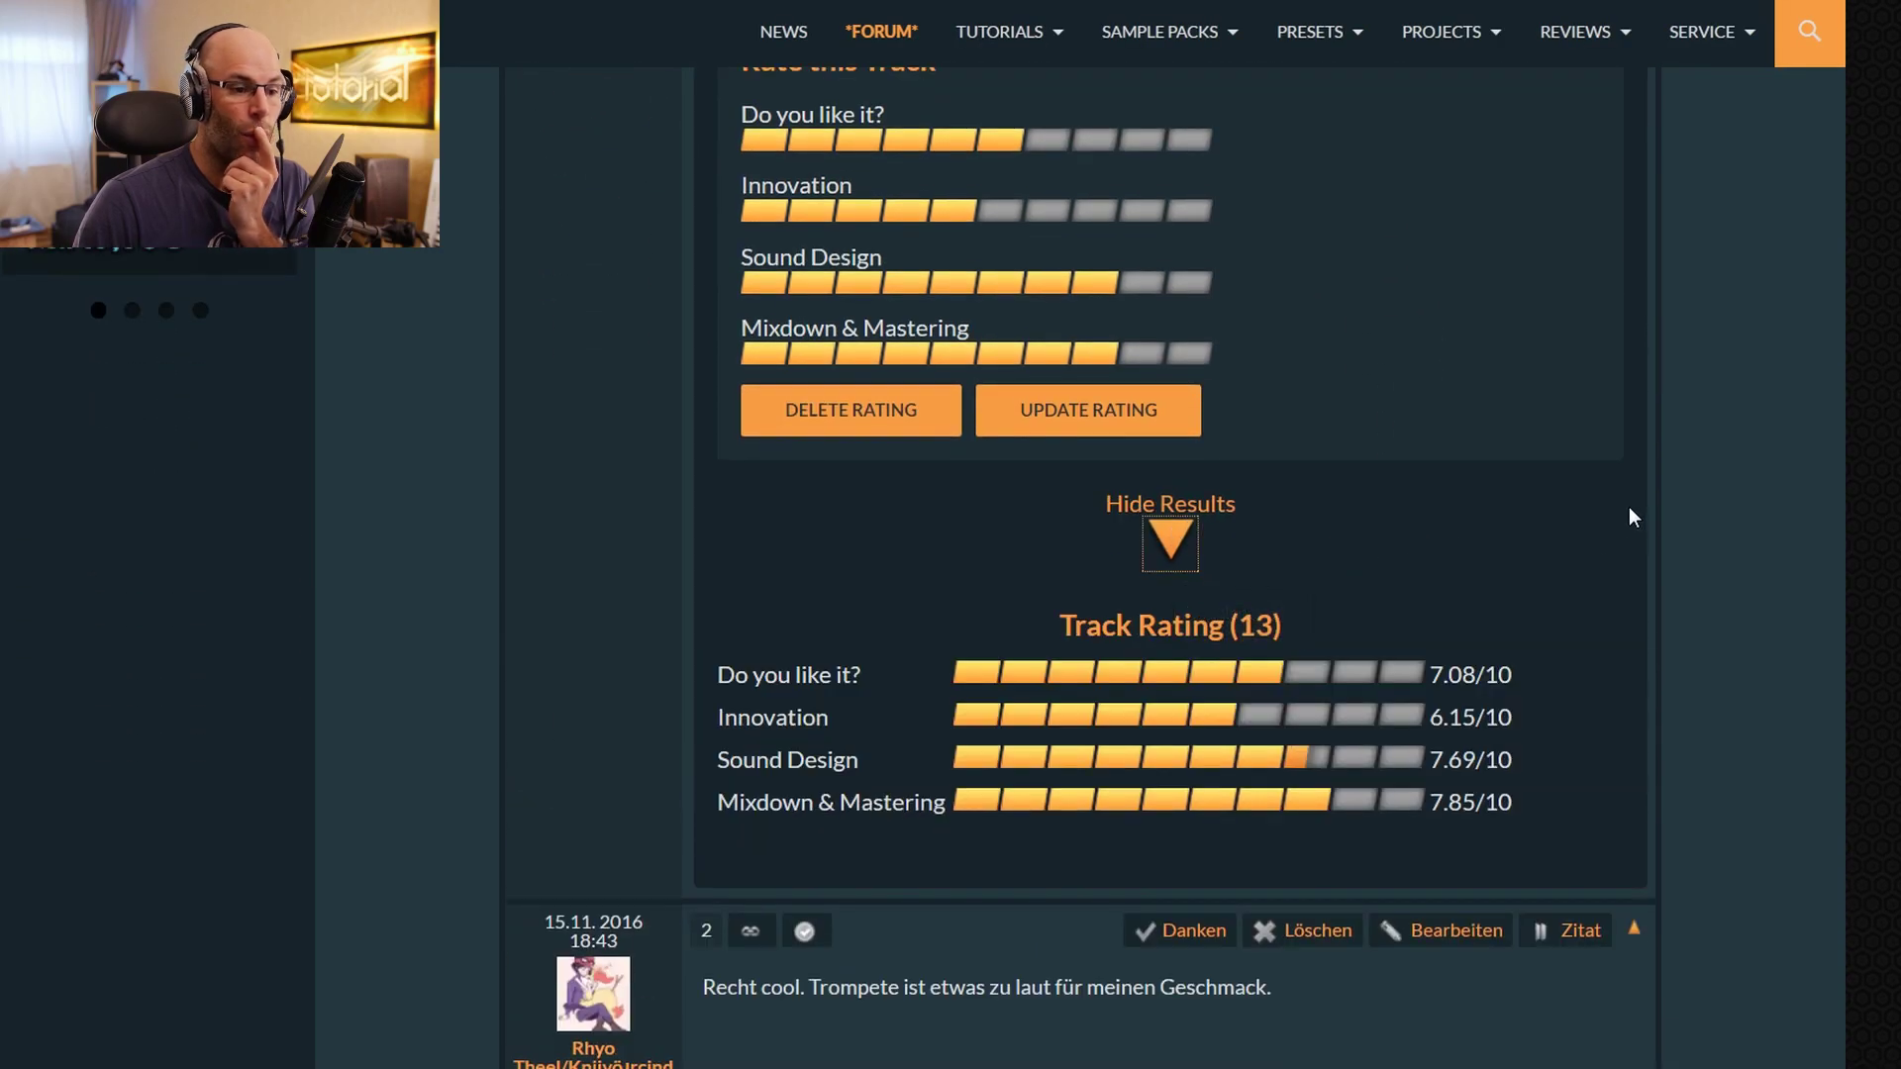
scroll(1629, 508, "up", 1)
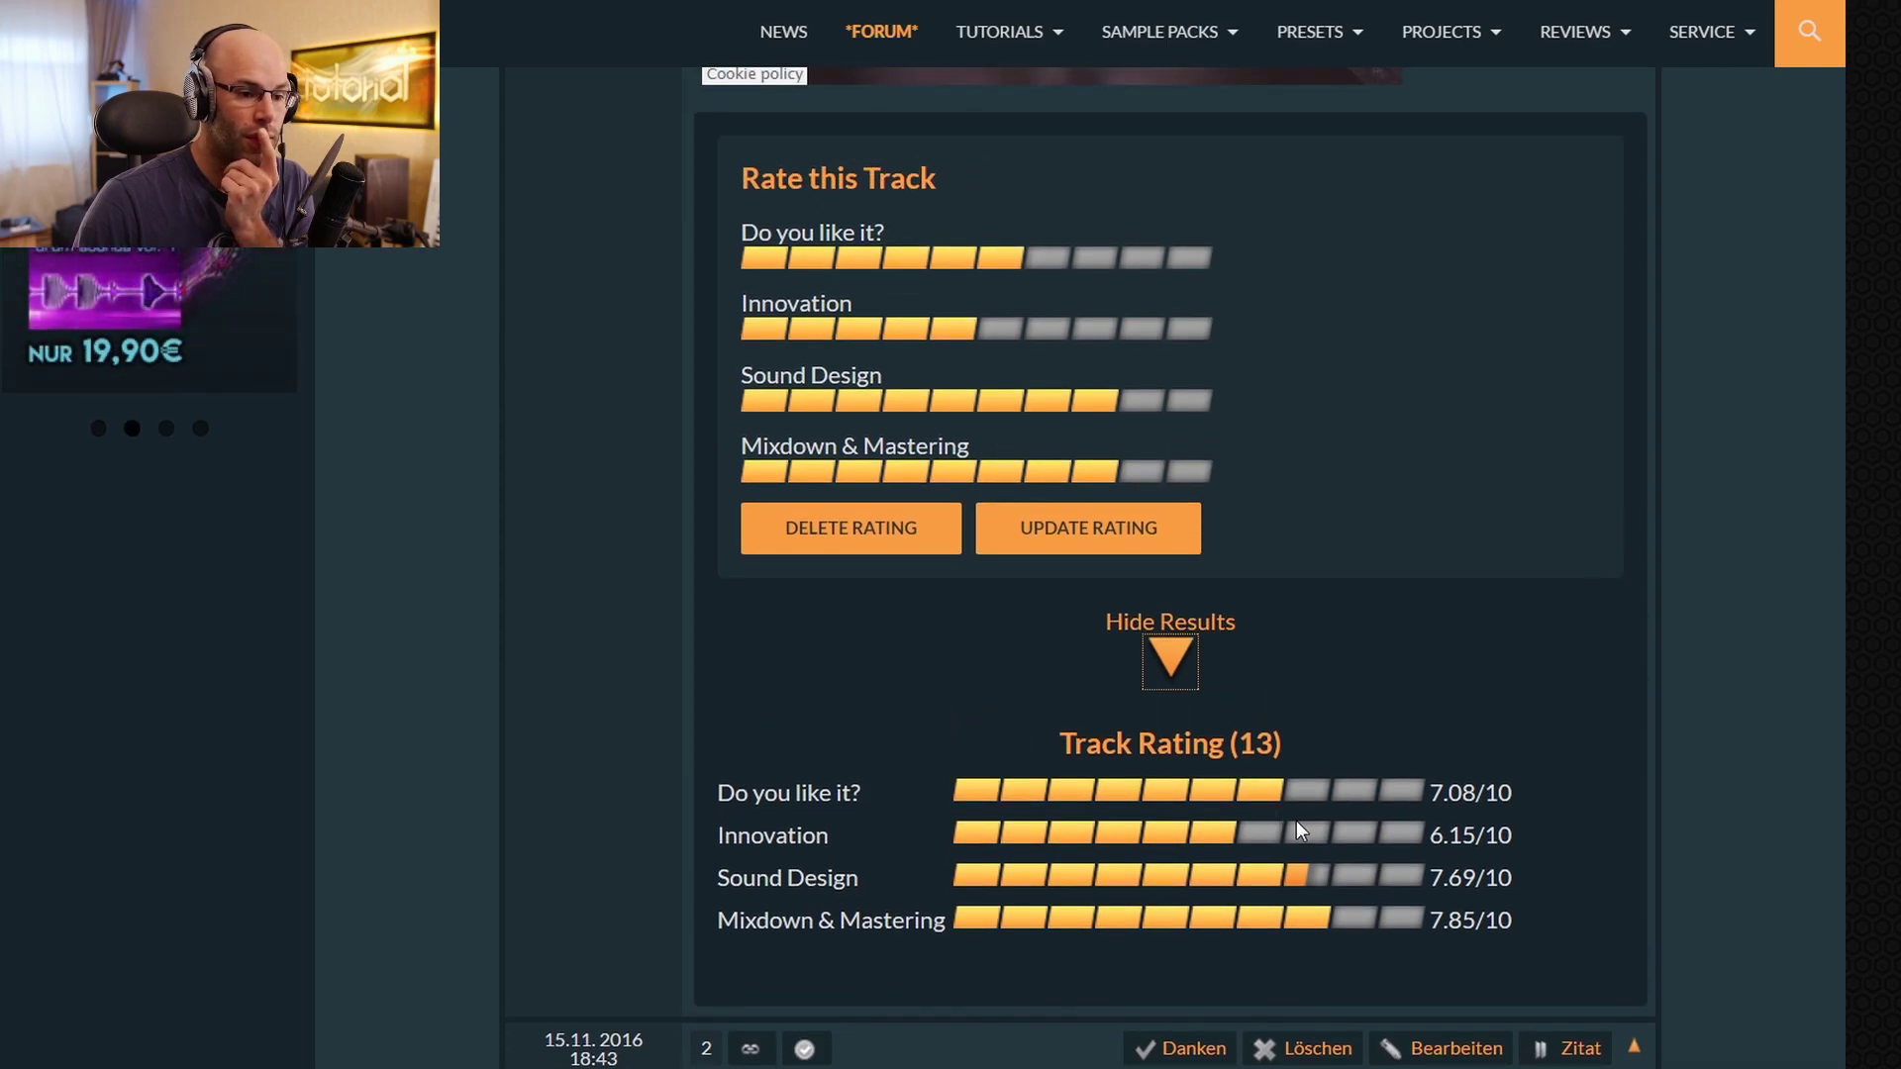